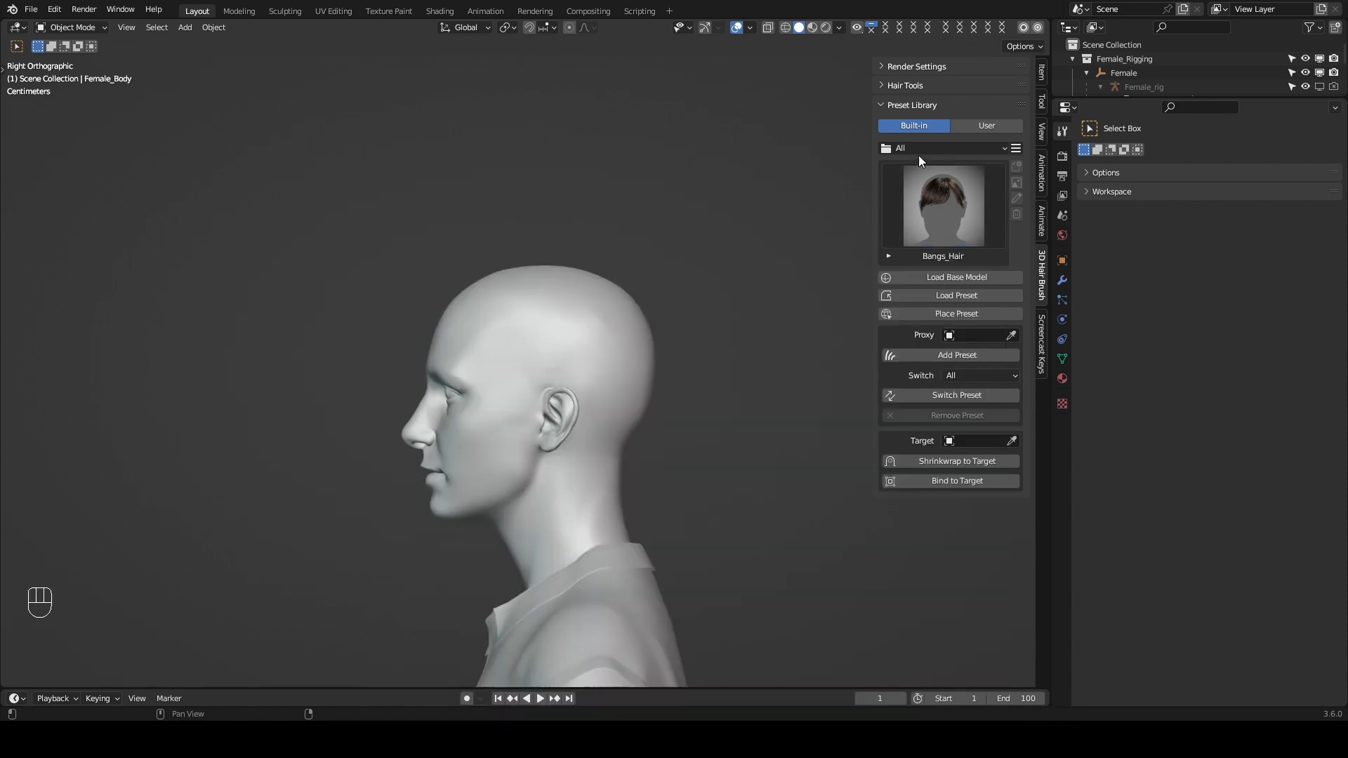
Browse the categories and hair presets of the built-in preset library and set the category to Female_Preset.
{"action": "left_click", "coordinate": [917, 149]}
{"action": "left_click", "coordinate": [908, 180]}
{"action": "left_click", "coordinate": [941, 205]}
{"action": "left_click", "coordinate": [936, 149]}
{"action": "left_click", "coordinate": [921, 189]}
{"action": "left_click_drag", "start_coordinate": [935, 149], "coordinate": [917, 202]}
{"action": "left_click", "coordinate": [934, 207]}
{"action": "left_click_drag", "start_coordinate": [929, 150], "coordinate": [936, 180]}
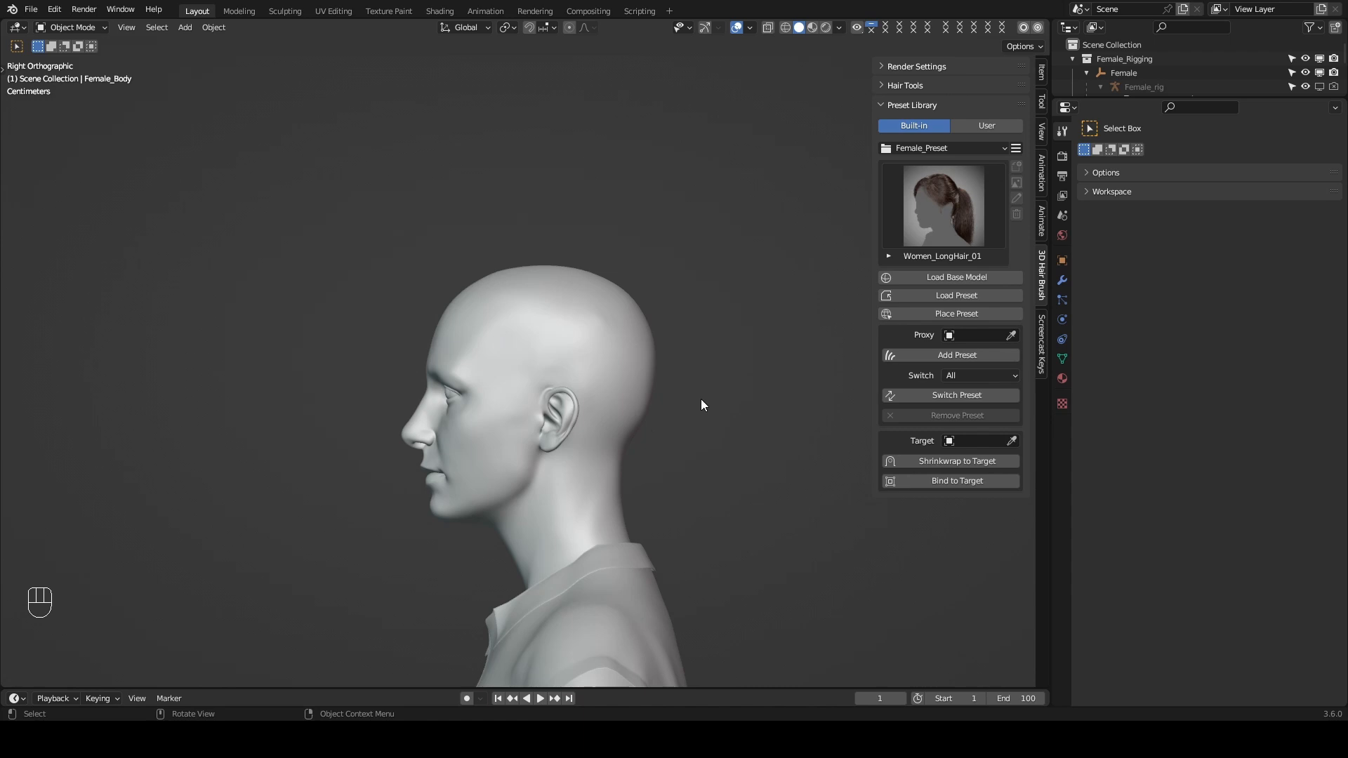
Load a base model for the female body with Bind Target enabled.
{"action": "left_click", "coordinate": [629, 375]}
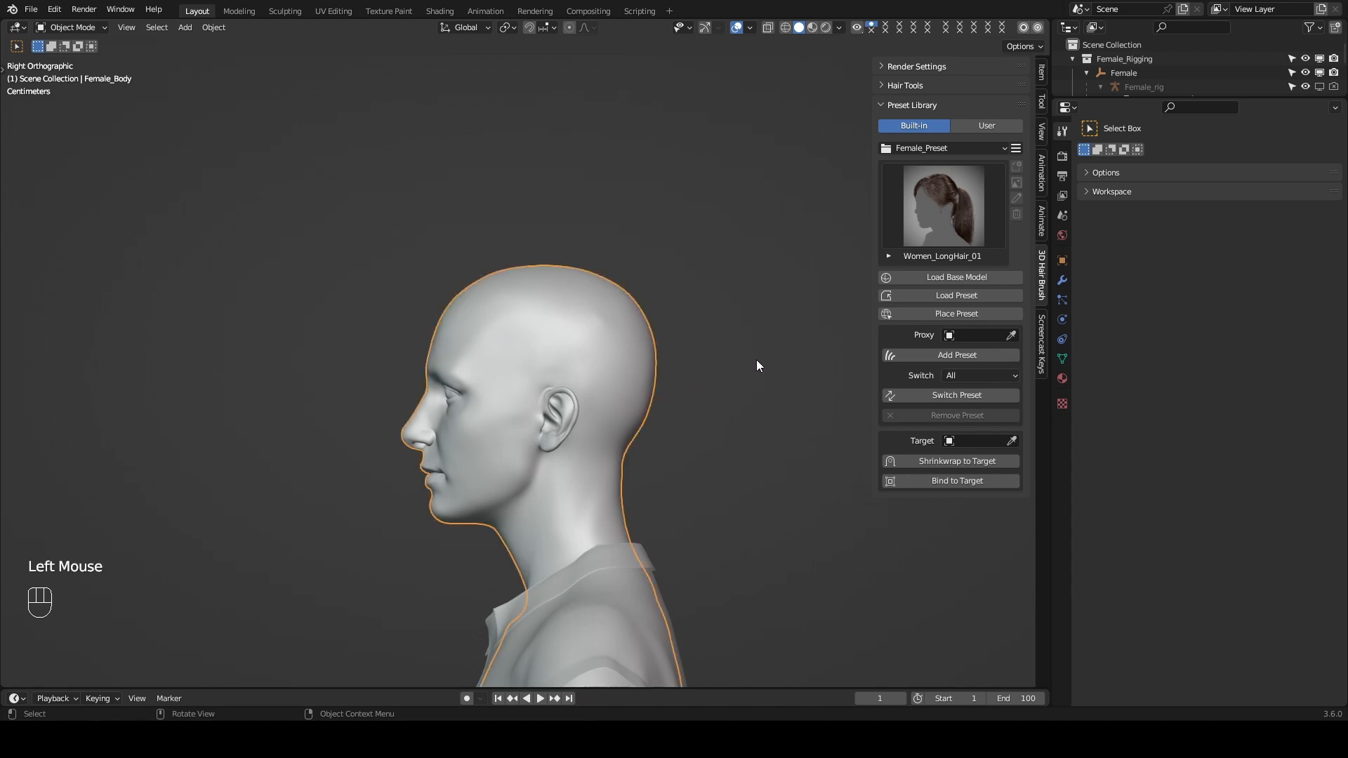
{"action": "left_click", "coordinate": [967, 277]}
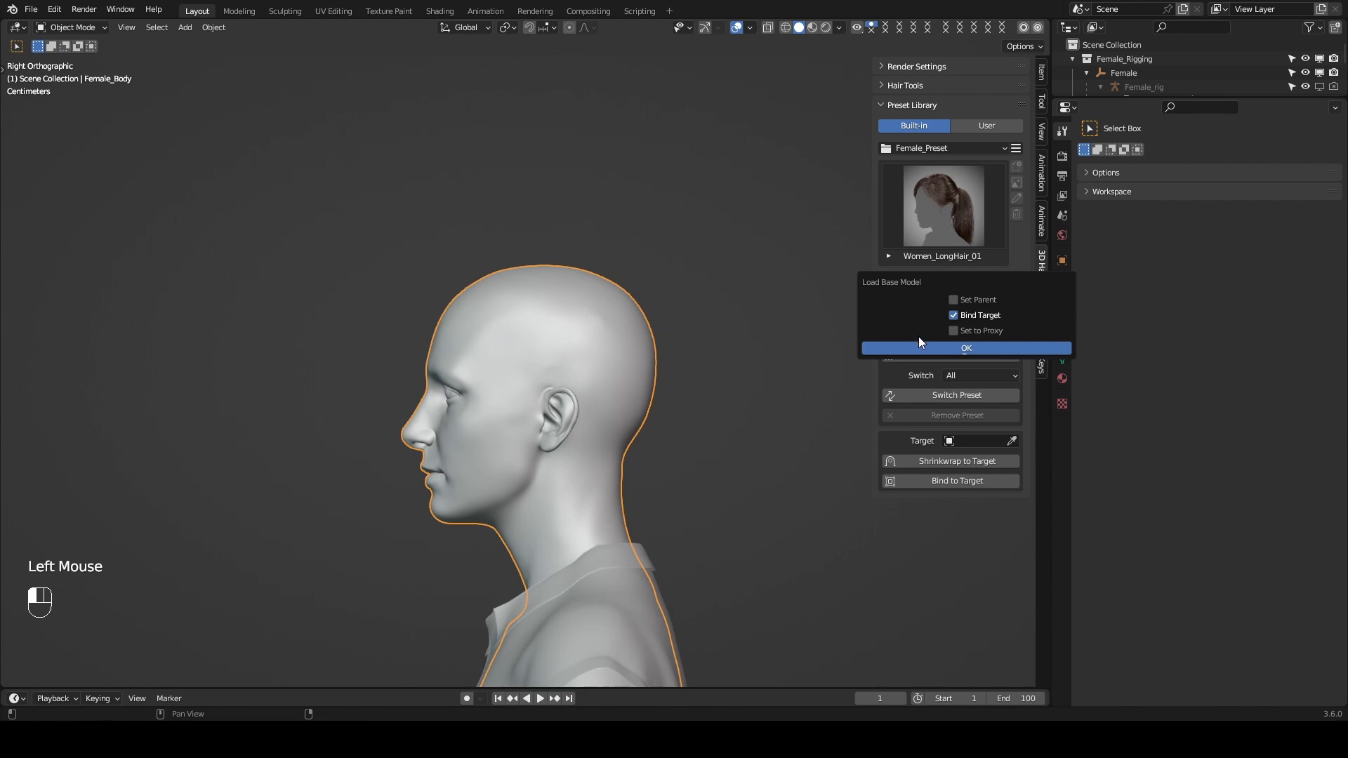
{"action": "left_click", "coordinate": [942, 347]}
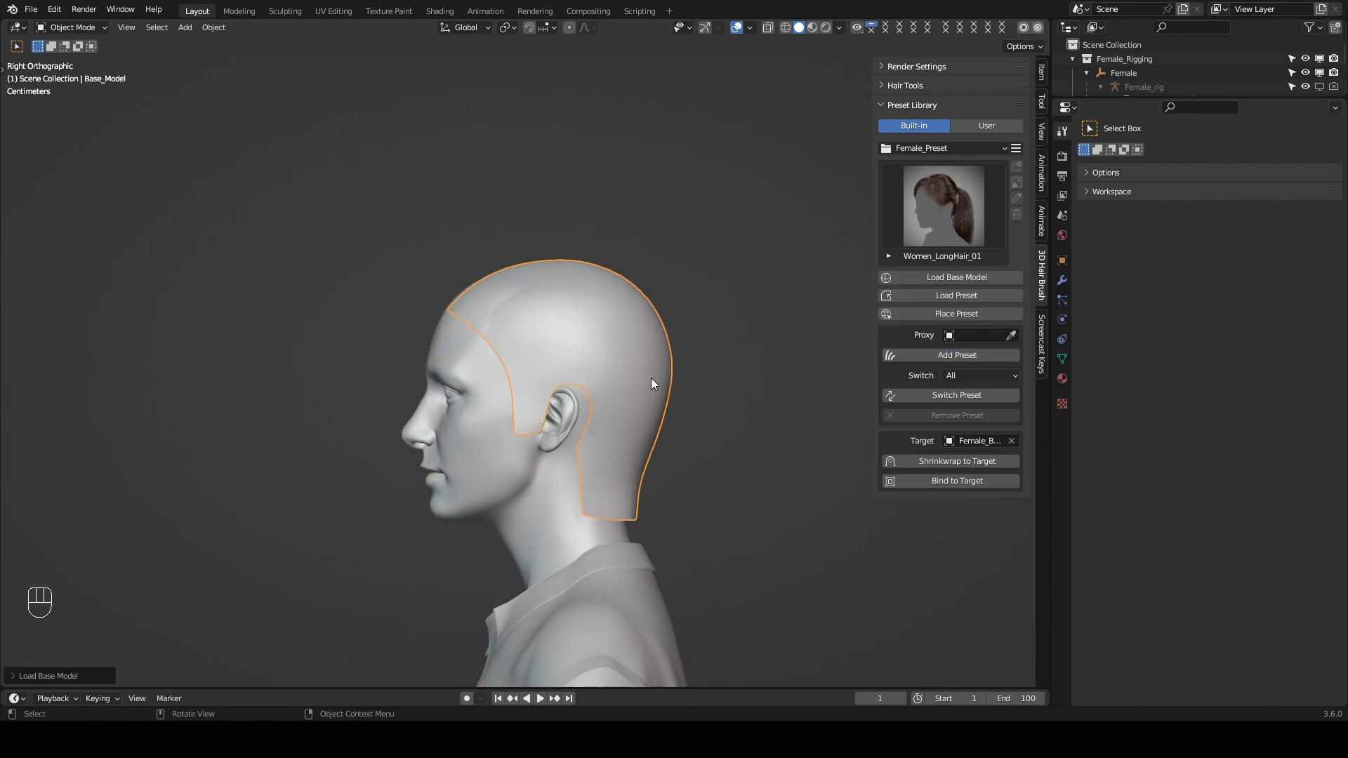
Scale and move the base model's mesh in Edit Mode to fit the head, and shrinkwrap it to the target body.
{"action": "key", "text": "Tab"}
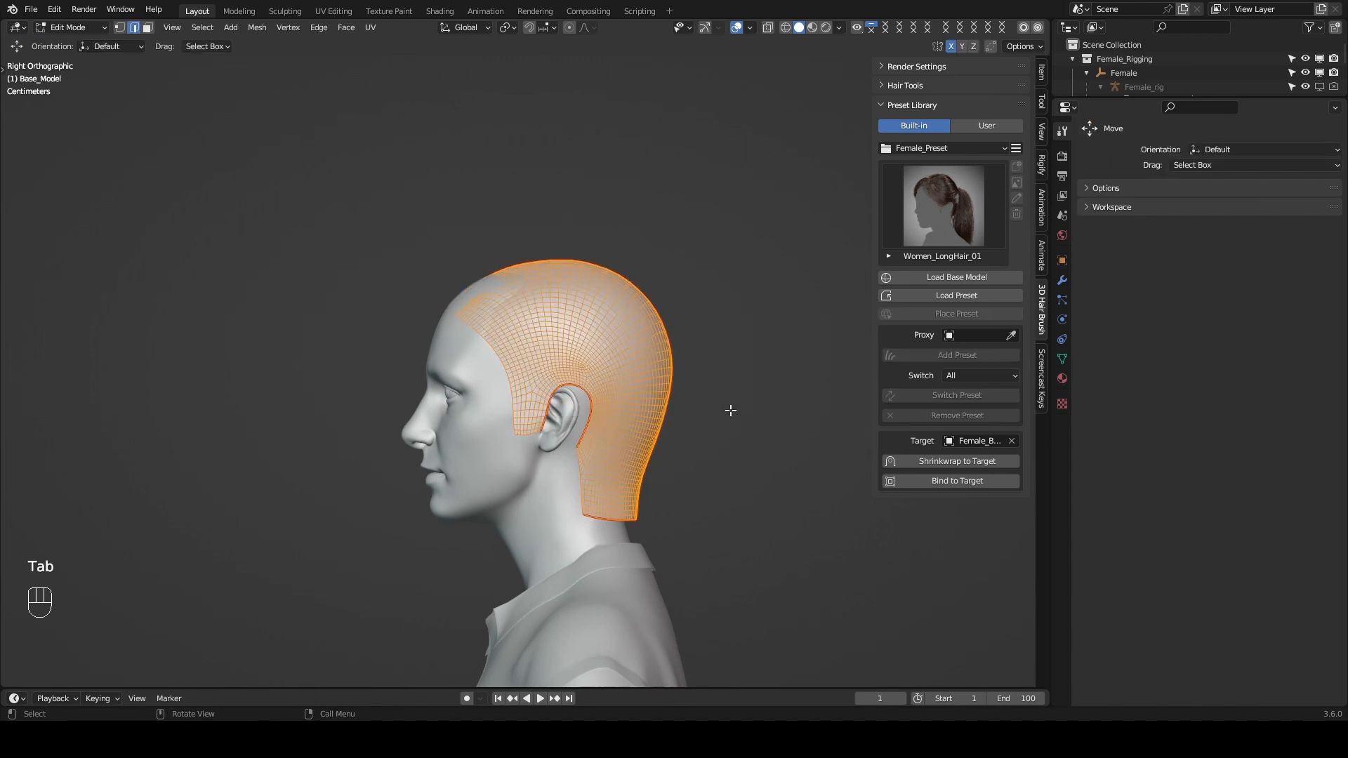
{"action": "scroll", "coordinate": [586, 382], "scroll_direction": "up", "scroll_amount": 1}
{"action": "key", "text": "g"}
{"action": "left_click", "coordinate": [578, 382]}
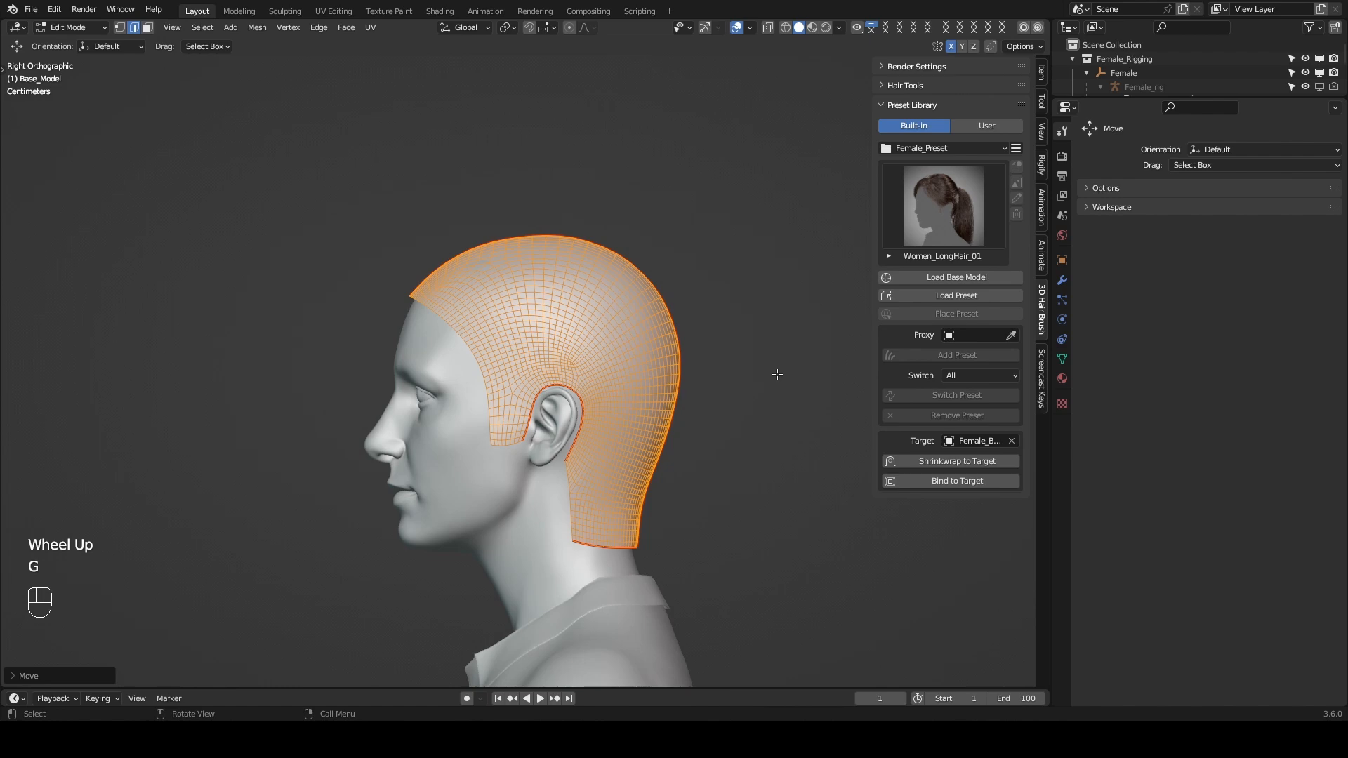
{"action": "key", "text": "s"}
{"action": "left_click", "coordinate": [756, 379]}
{"action": "key", "text": "g"}
{"action": "left_click", "coordinate": [758, 380]}
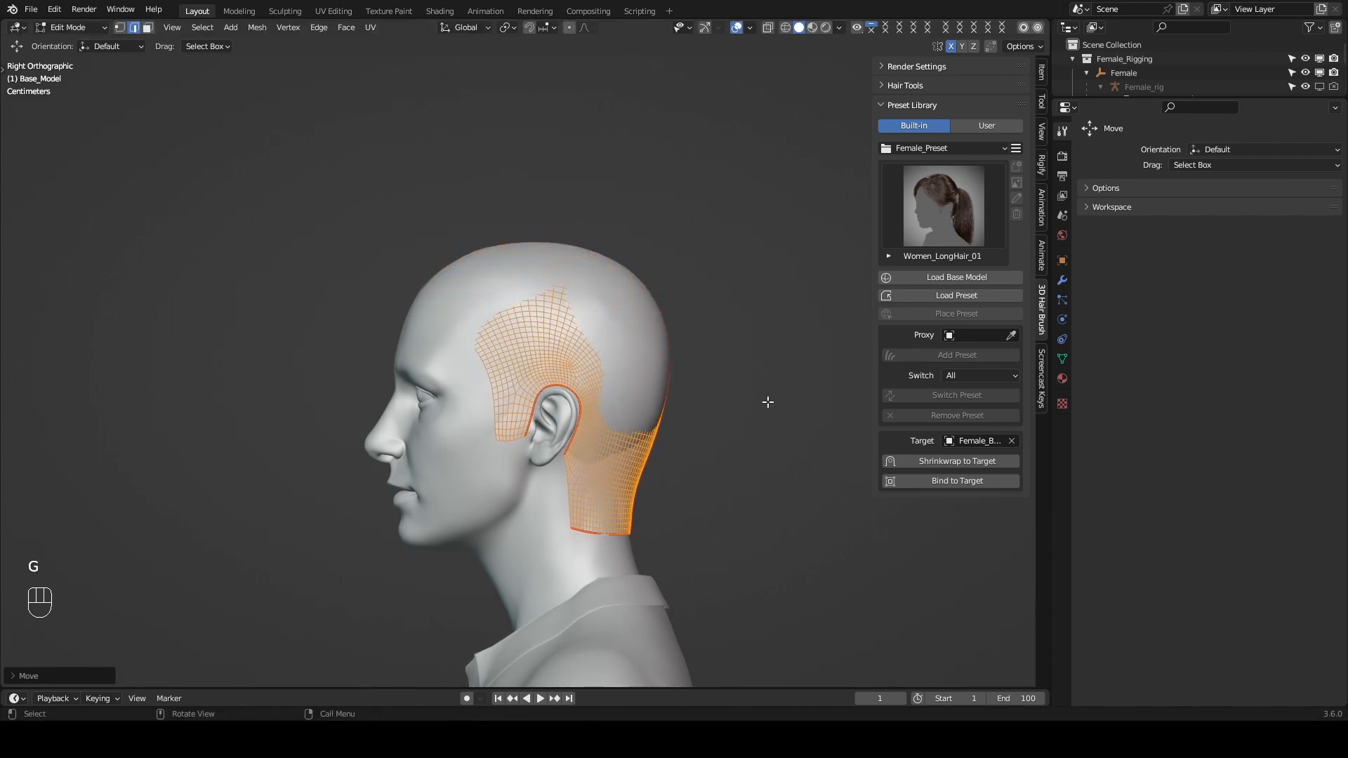
{"action": "key", "text": "Tab"}
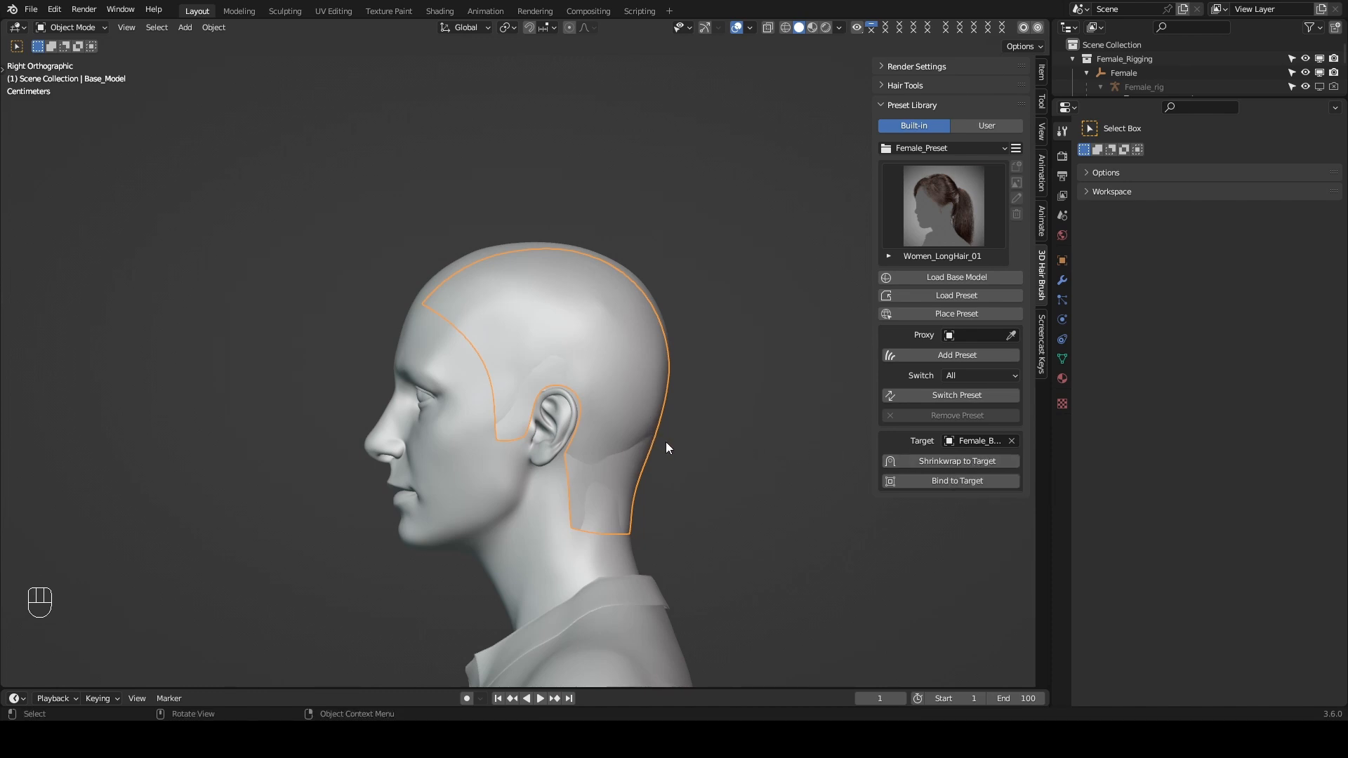
{"action": "left_click", "coordinate": [950, 460]}
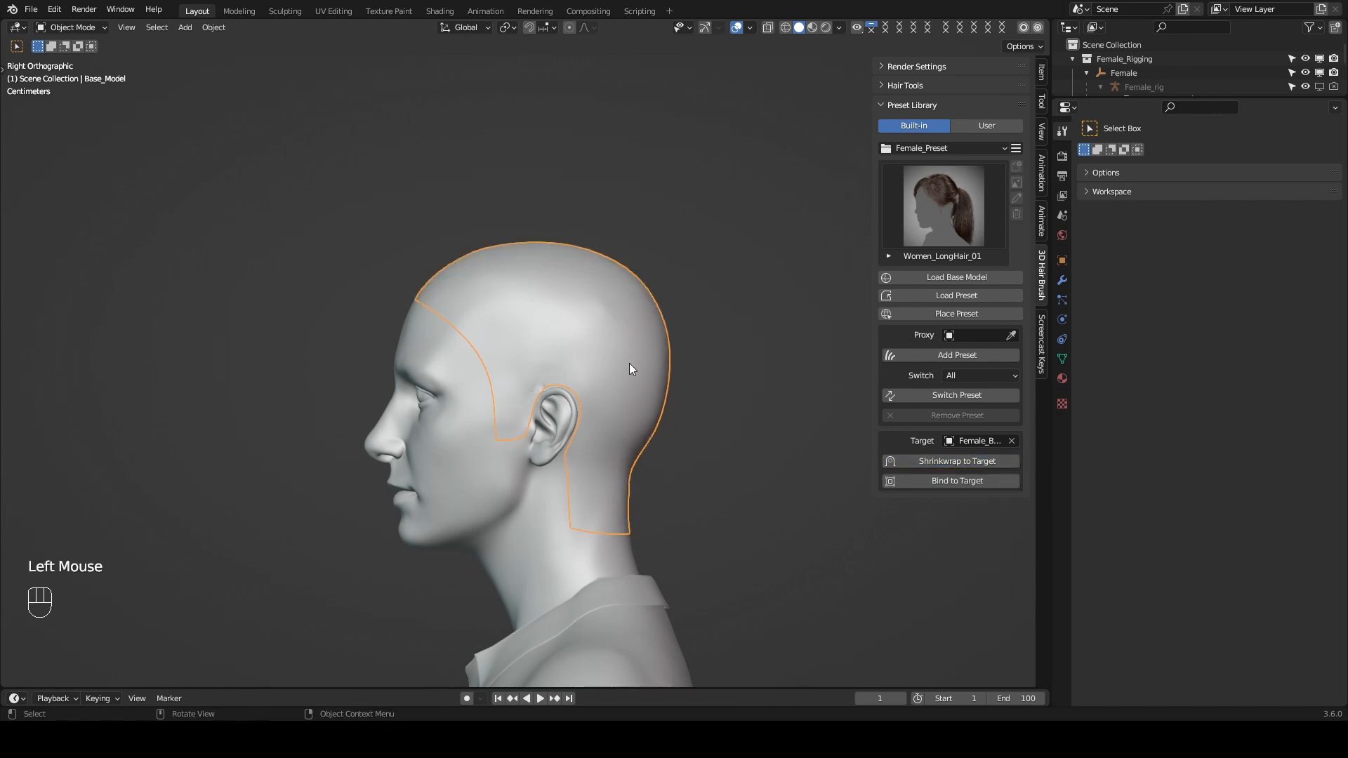
{"action": "middle_click_drag", "start_coordinate": [642, 352], "coordinate": [677, 365], "text": "shift"}
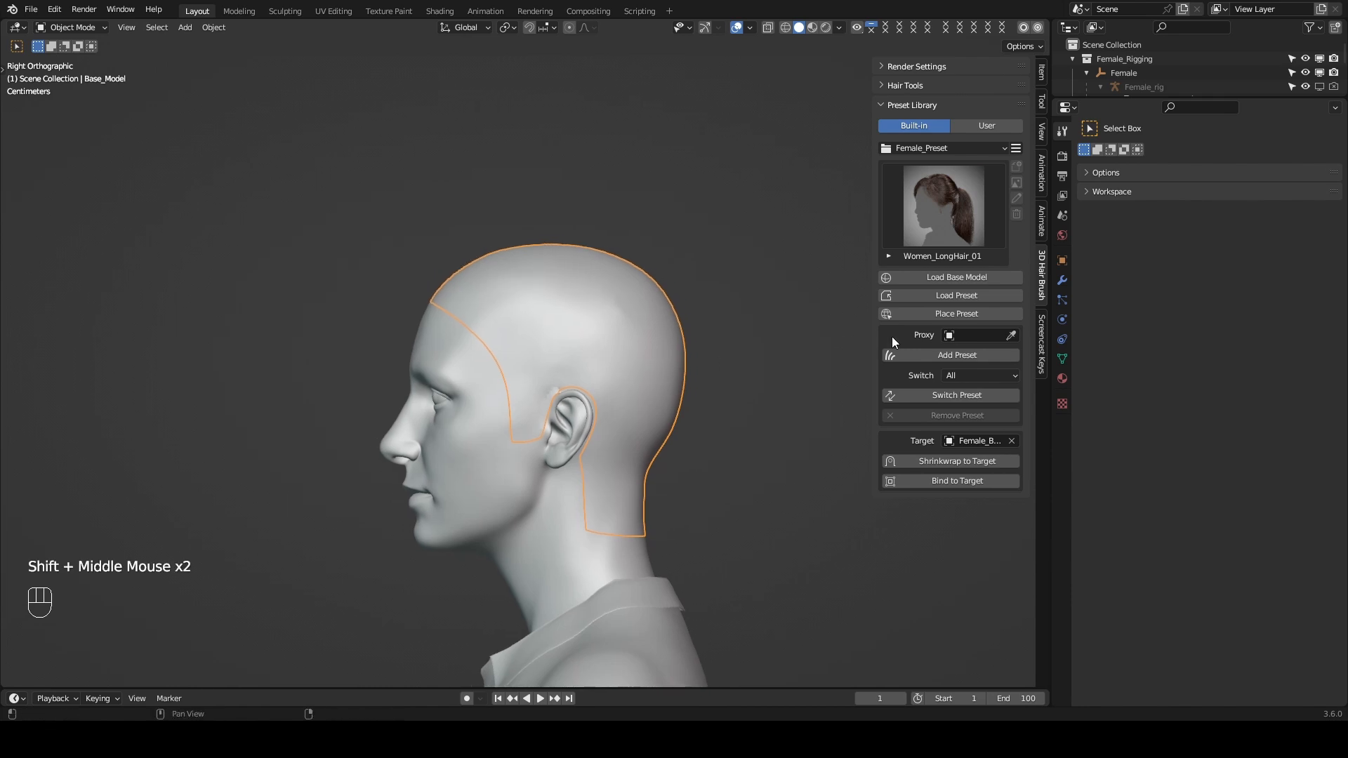
Add the Women_LongHair_05 hair preset to the base model.
{"action": "left_click", "coordinate": [956, 222]}
{"action": "left_click", "coordinate": [744, 293]}
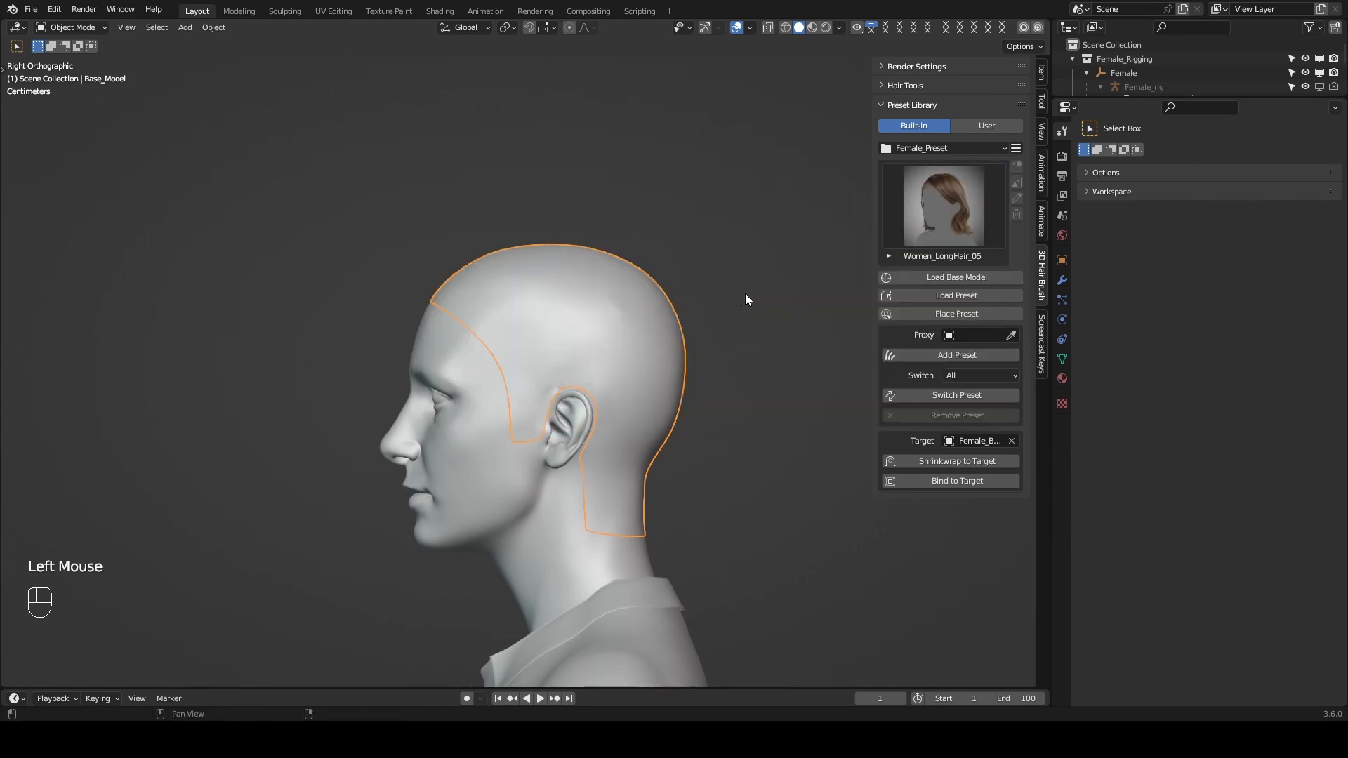
{"action": "left_click", "coordinate": [952, 356]}
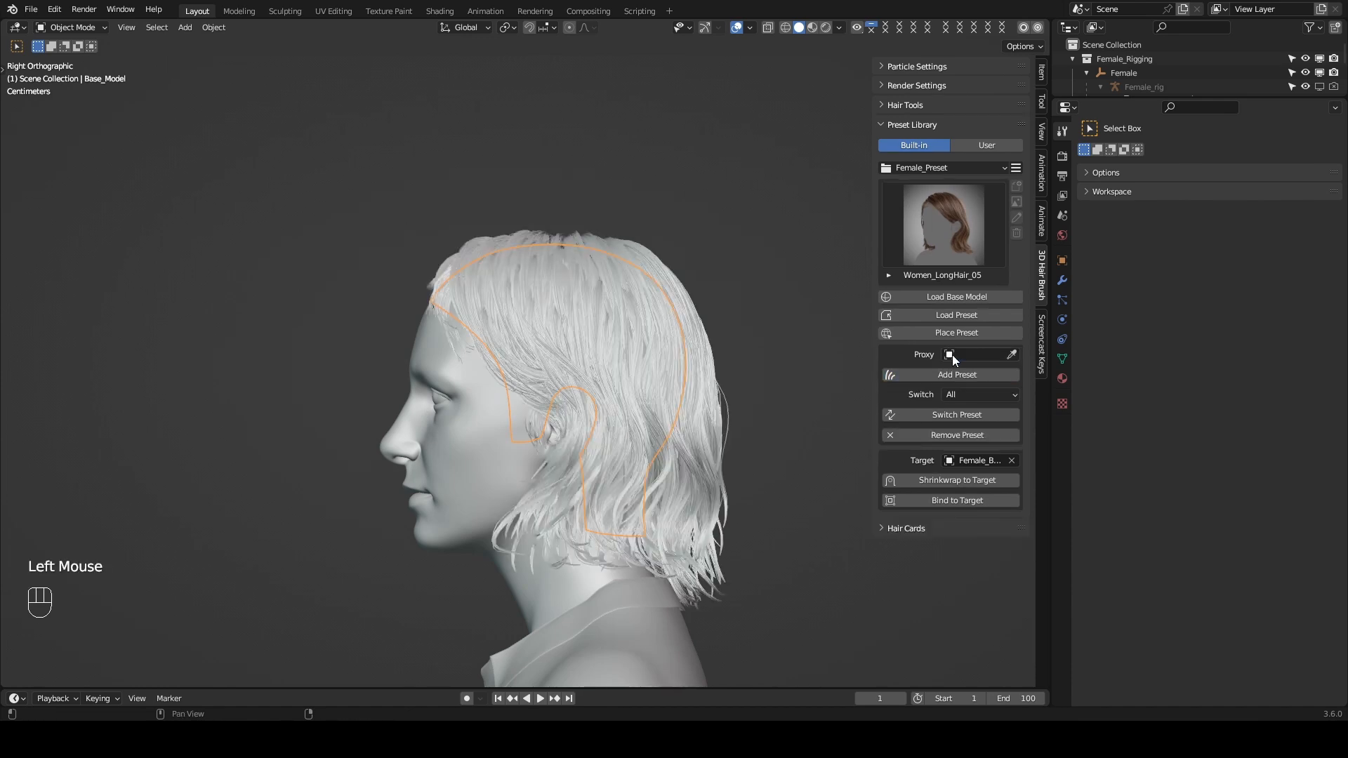
Remove the Women_LongHair_05 preset from the base model.
{"action": "middle_click_drag", "start_coordinate": [744, 345], "coordinate": [689, 388]}
{"action": "left_click", "coordinate": [952, 435]}
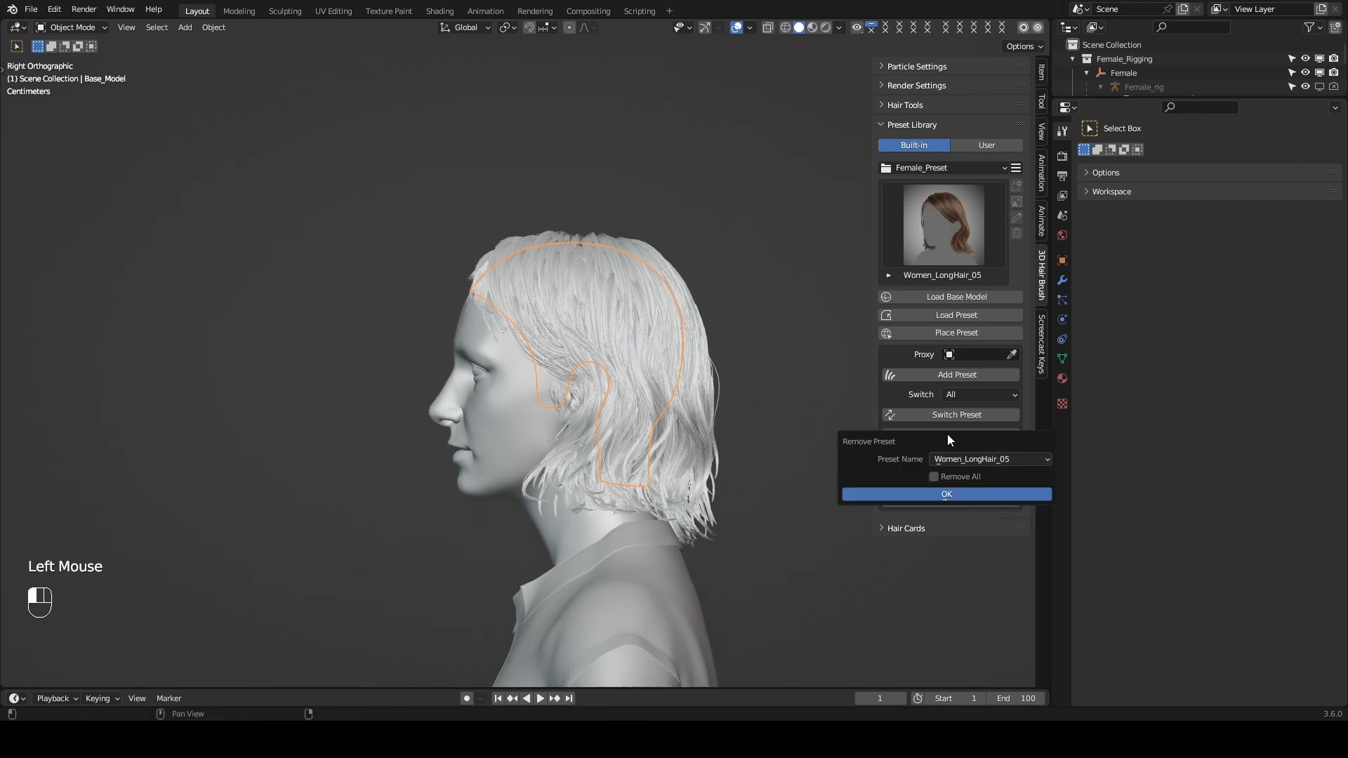
{"action": "left_click", "coordinate": [952, 491]}
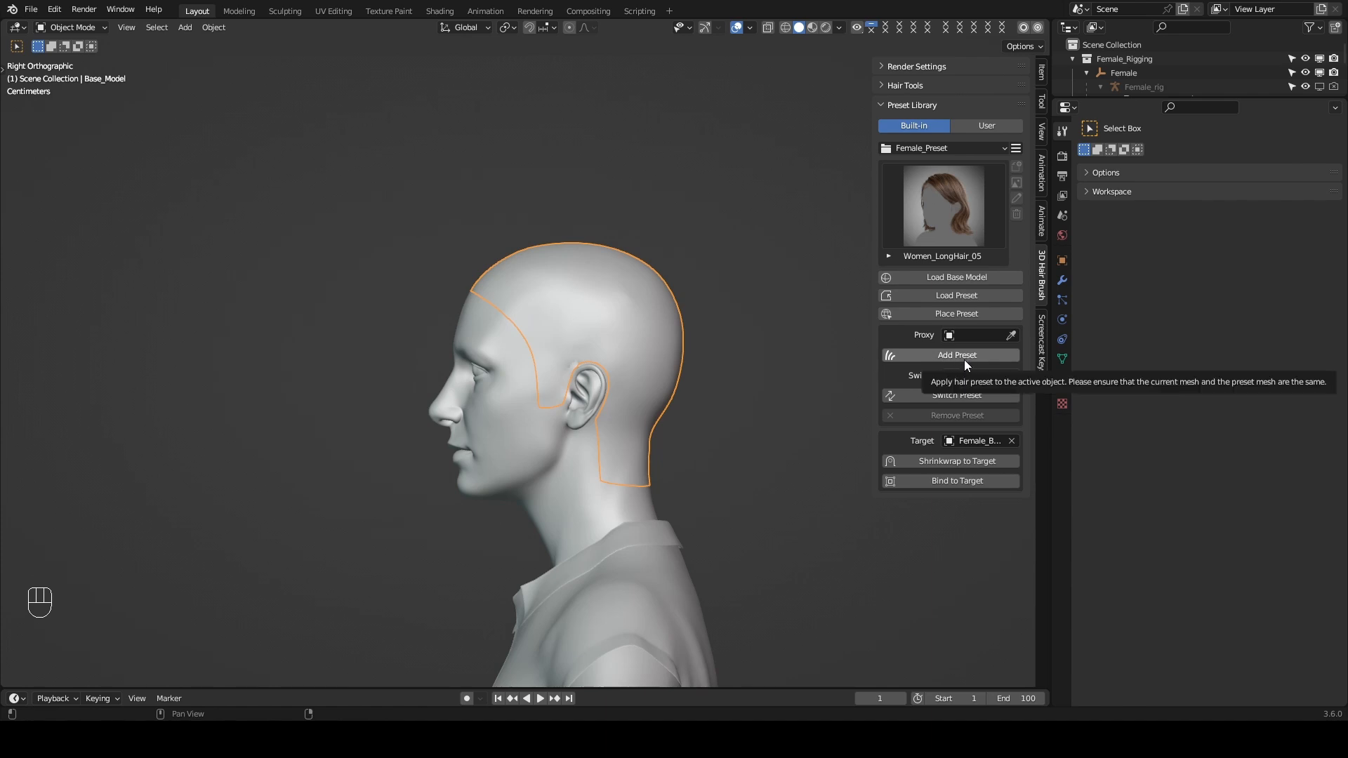
Add the Side of Head_Hair_01 preset from the Partial_Preset category to the base model.
{"action": "left_click", "coordinate": [949, 149]}
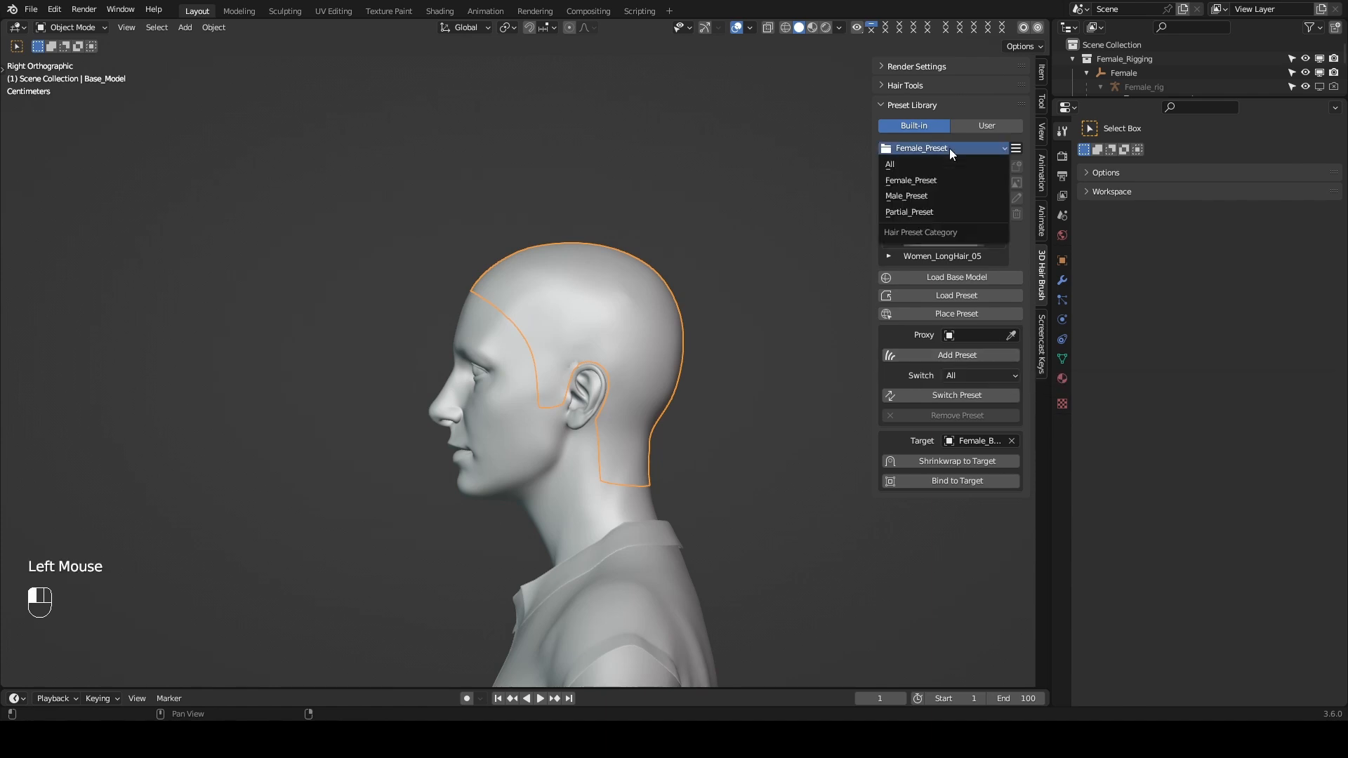
{"action": "left_click", "coordinate": [920, 213]}
{"action": "left_click", "coordinate": [938, 205]}
{"action": "left_click", "coordinate": [878, 299]}
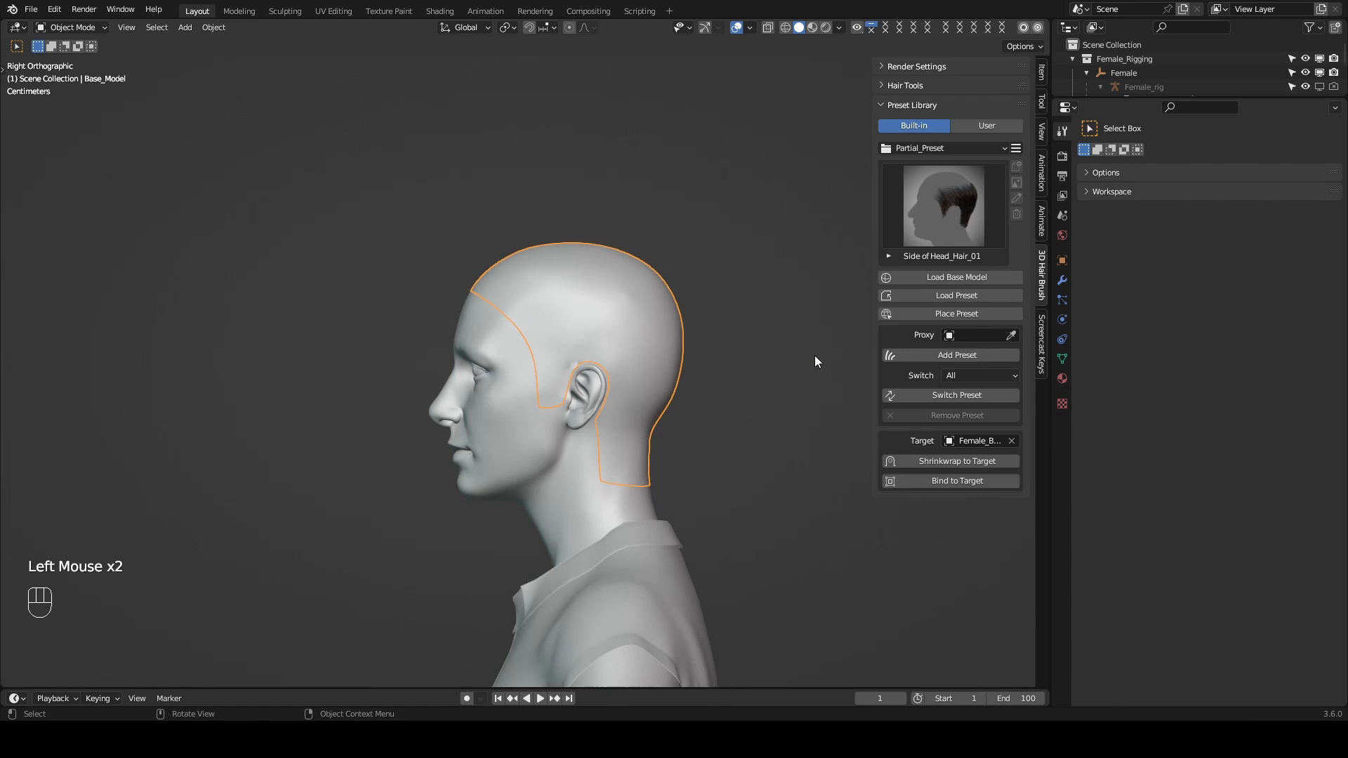
{"action": "left_click", "coordinate": [945, 355]}
Add the Top of Head_Hair_02 preset to the base model as a second partial hairstyle.
{"action": "left_click", "coordinate": [945, 226]}
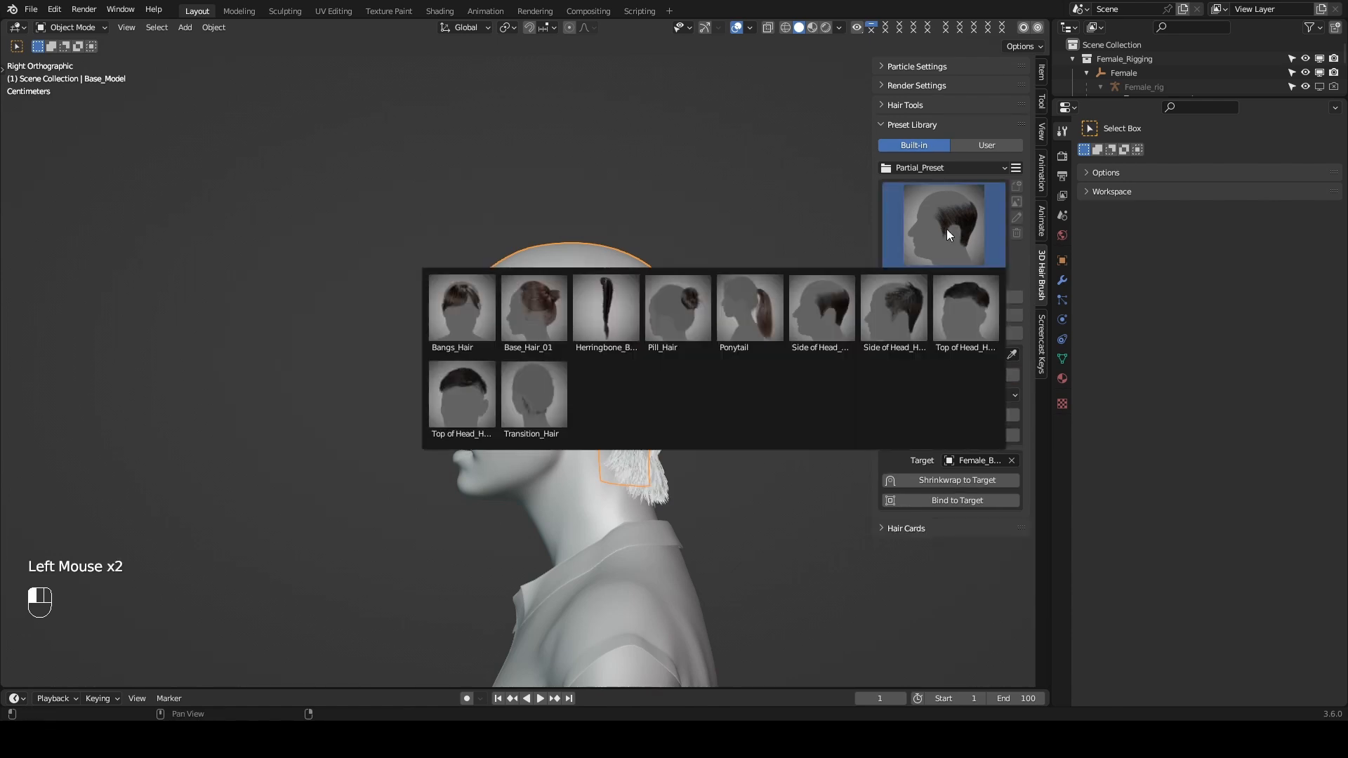
{"action": "left_click", "coordinate": [465, 387]}
{"action": "left_click", "coordinate": [941, 375]}
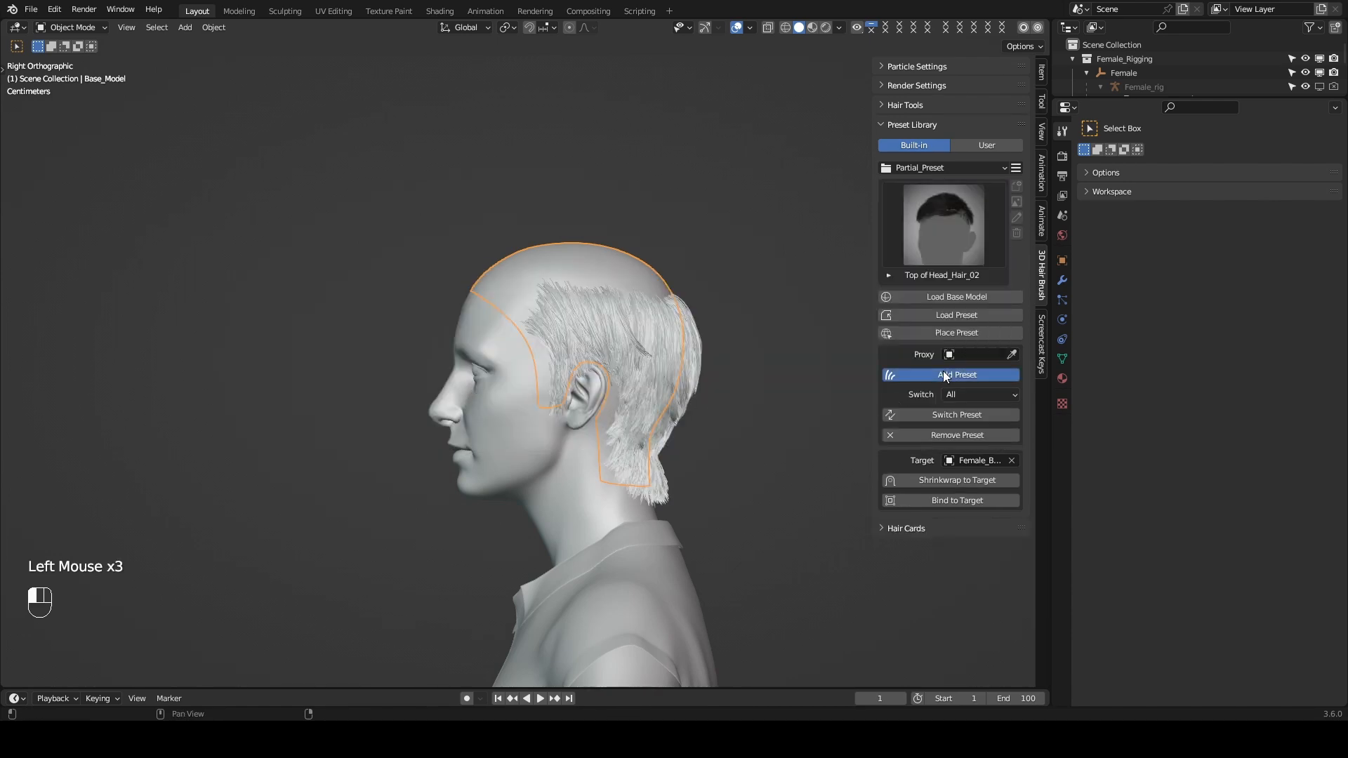
{"action": "middle_click_drag", "start_coordinate": [652, 360], "coordinate": [667, 337], "text": "shift"}
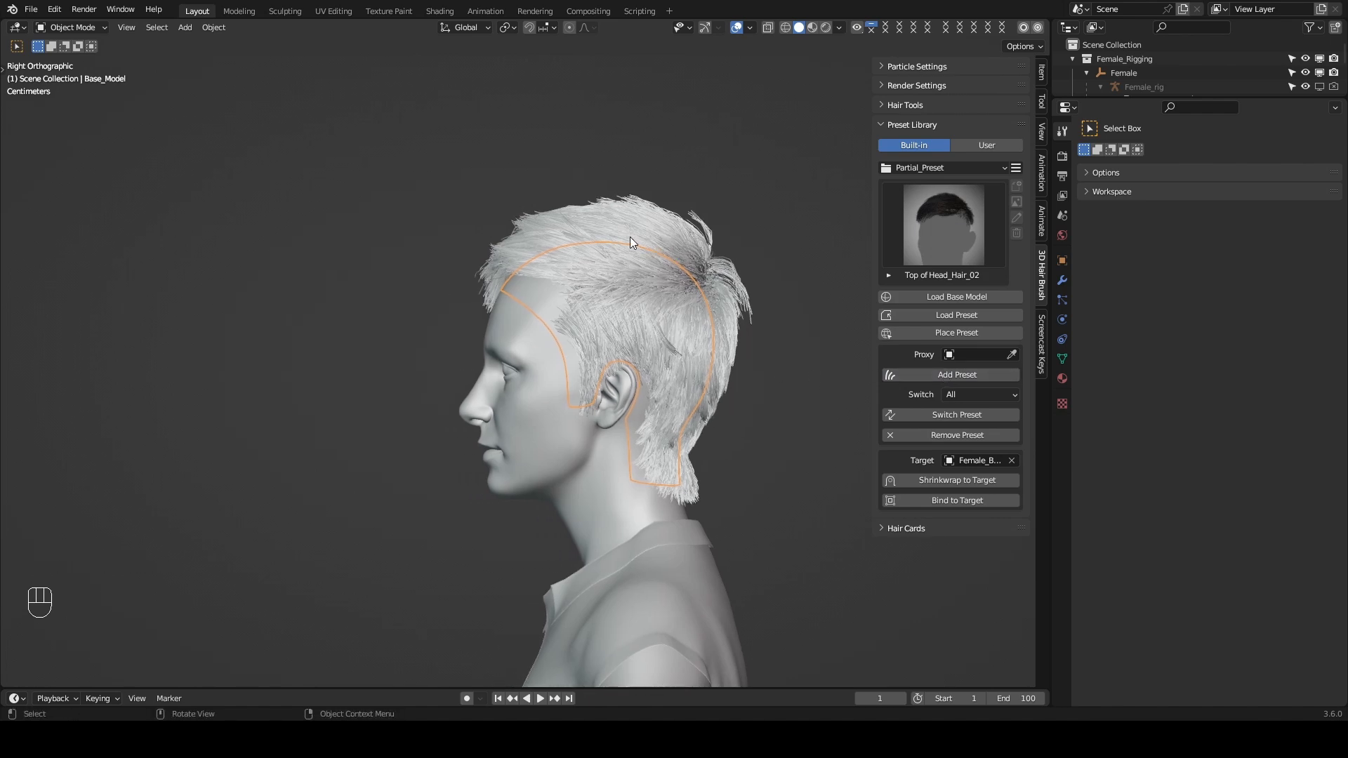
Switch the side-of-head hair on the base model to the Side of Head_Hair_02 preset.
{"action": "left_click", "coordinate": [958, 395]}
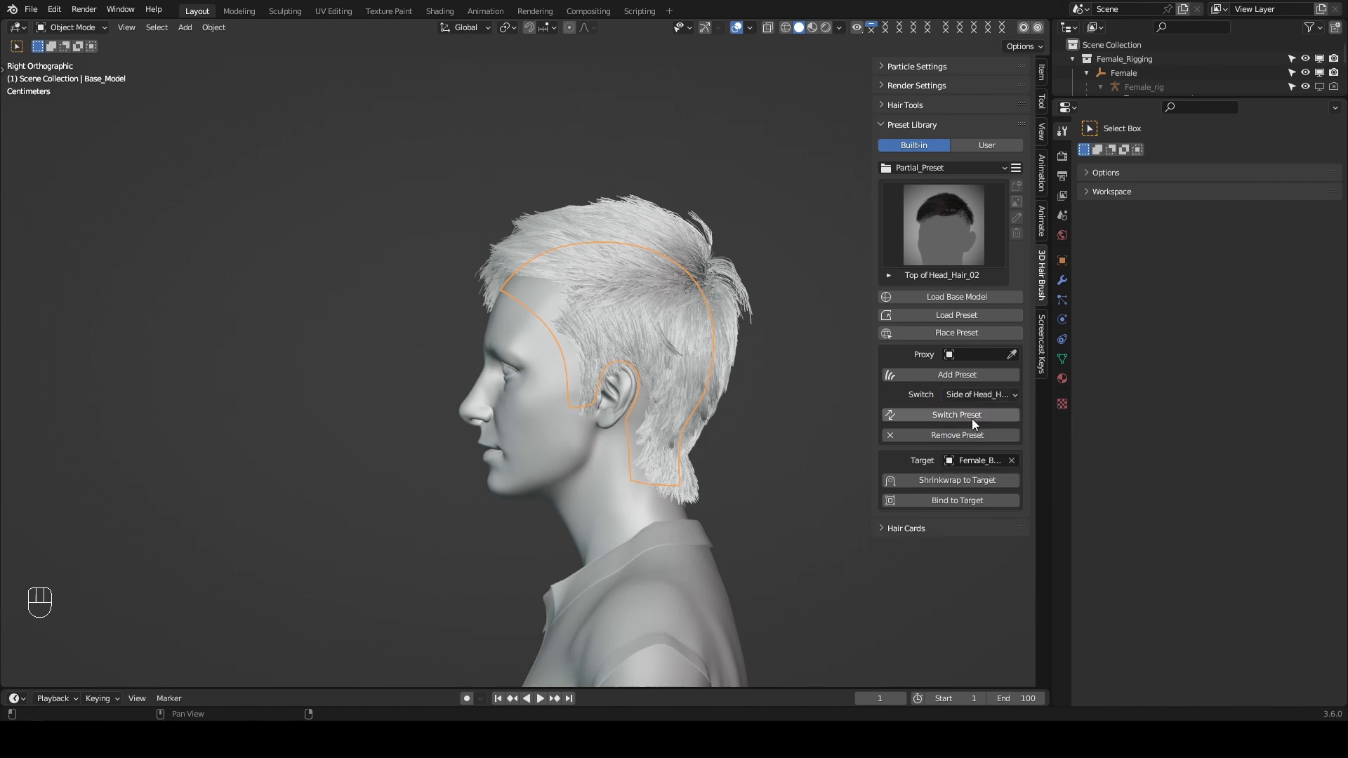
{"action": "left_click", "coordinate": [973, 422]}
{"action": "left_click", "coordinate": [948, 229]}
{"action": "left_click", "coordinate": [893, 318]}
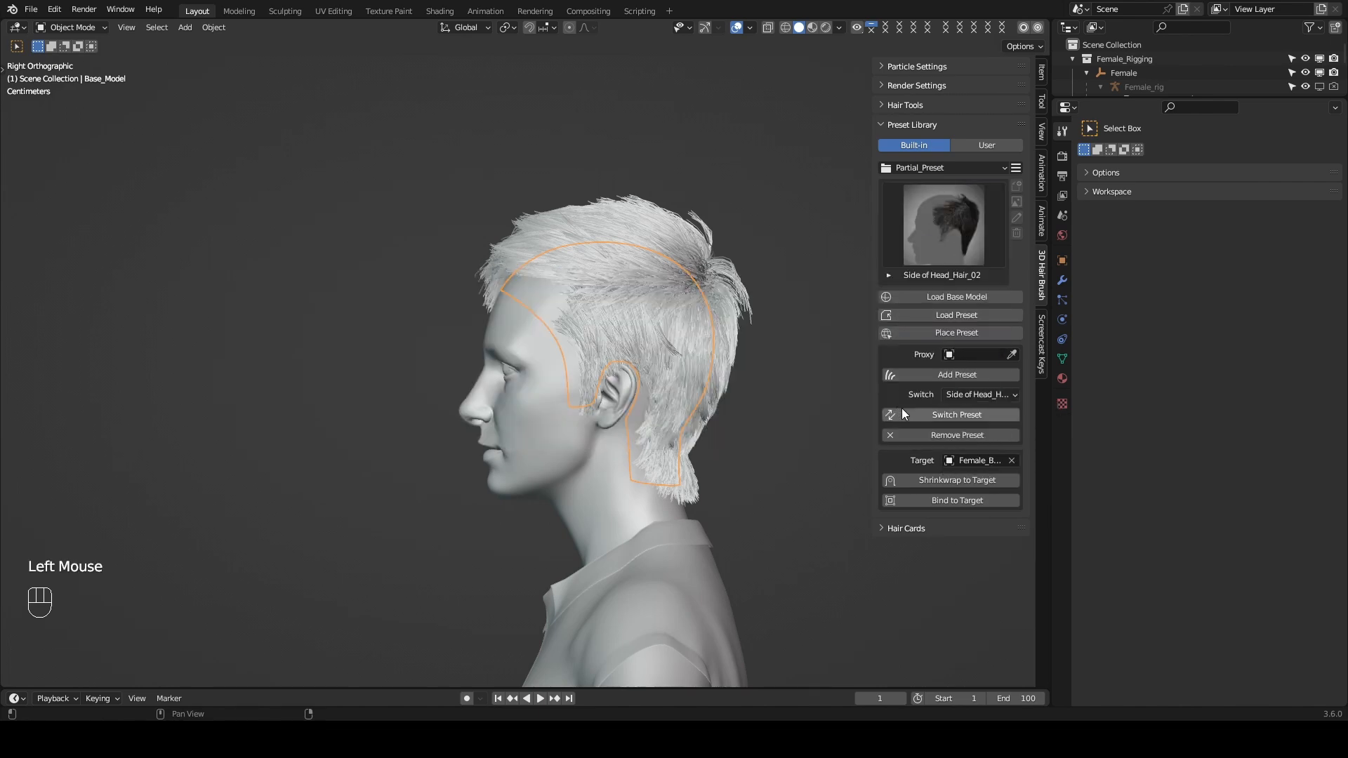
{"action": "left_click", "coordinate": [954, 418]}
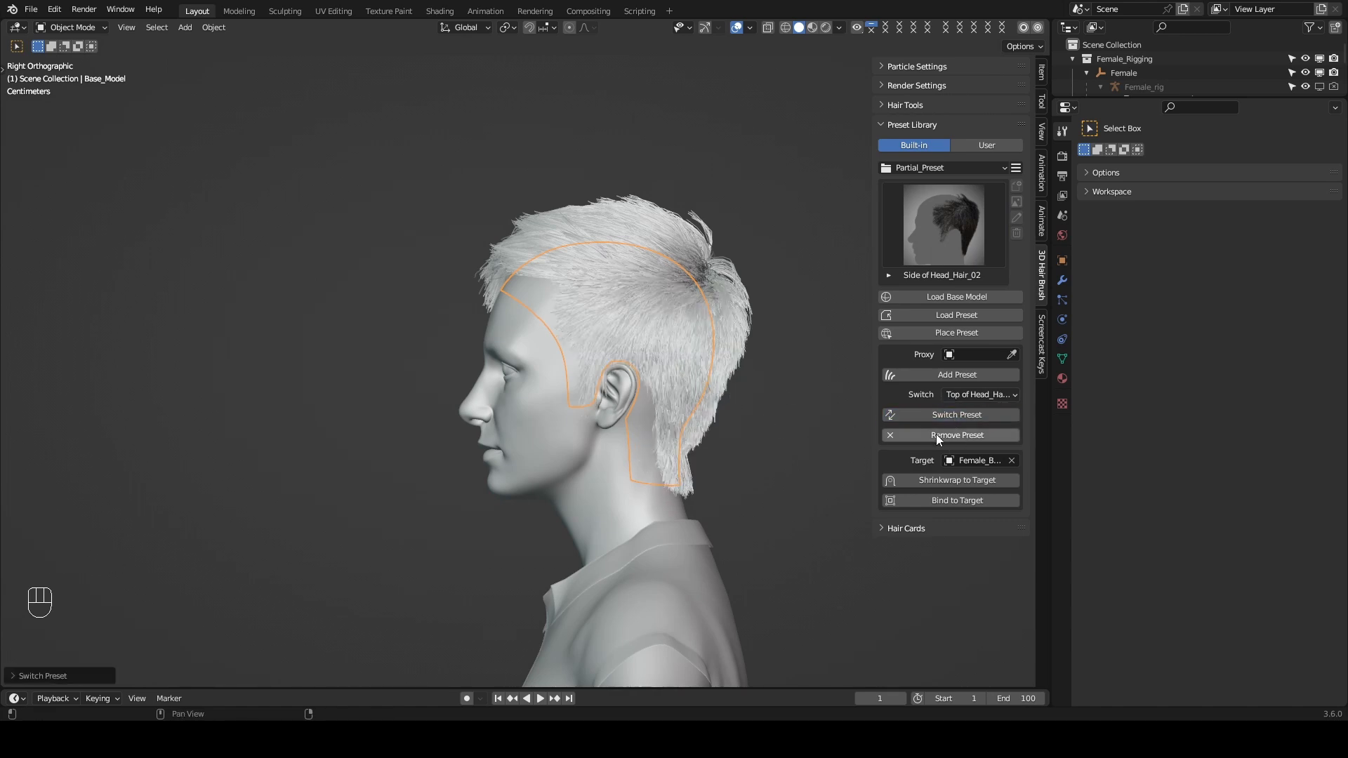
Remove only the Side of Head_Hair_02 preset from the base model.
{"action": "left_click", "coordinate": [971, 435]}
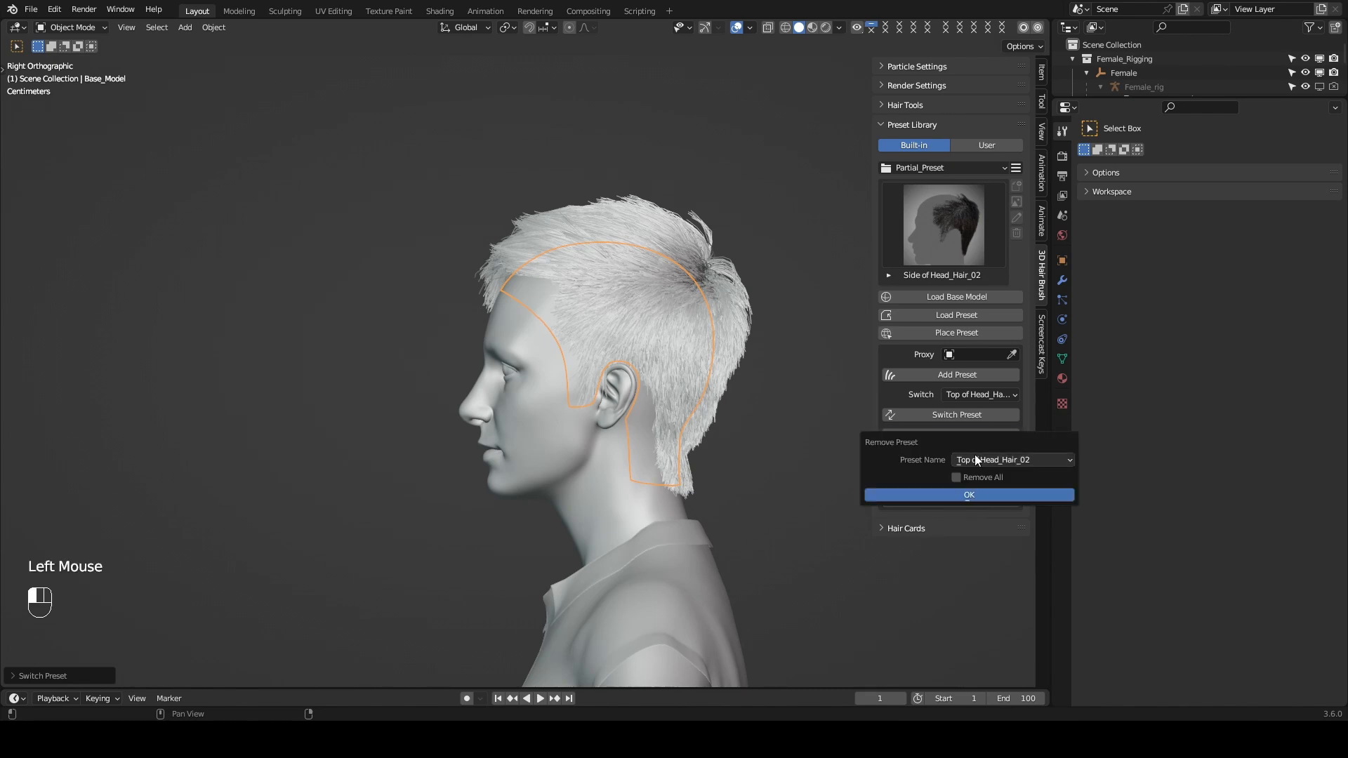
{"action": "left_click", "coordinate": [978, 460]}
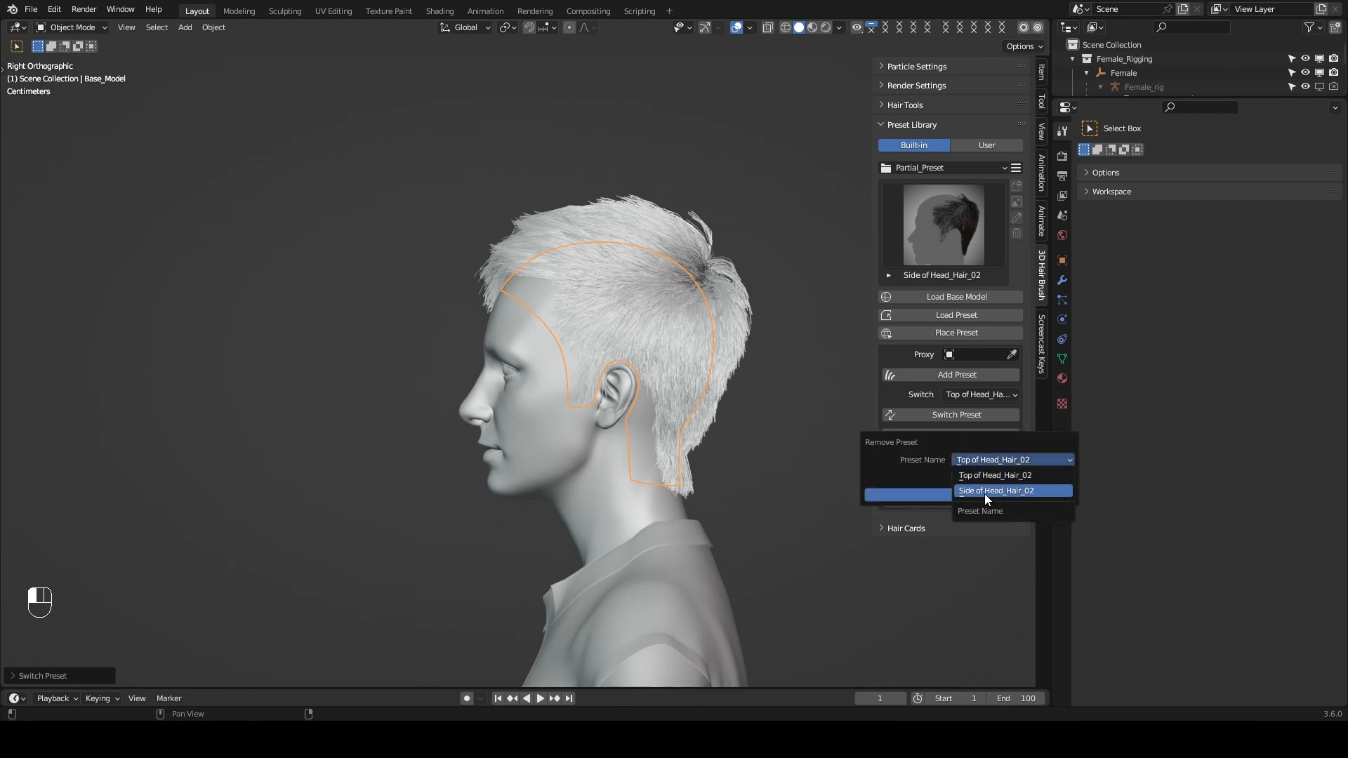
{"action": "left_click", "coordinate": [978, 493]}
{"action": "left_click", "coordinate": [936, 493]}
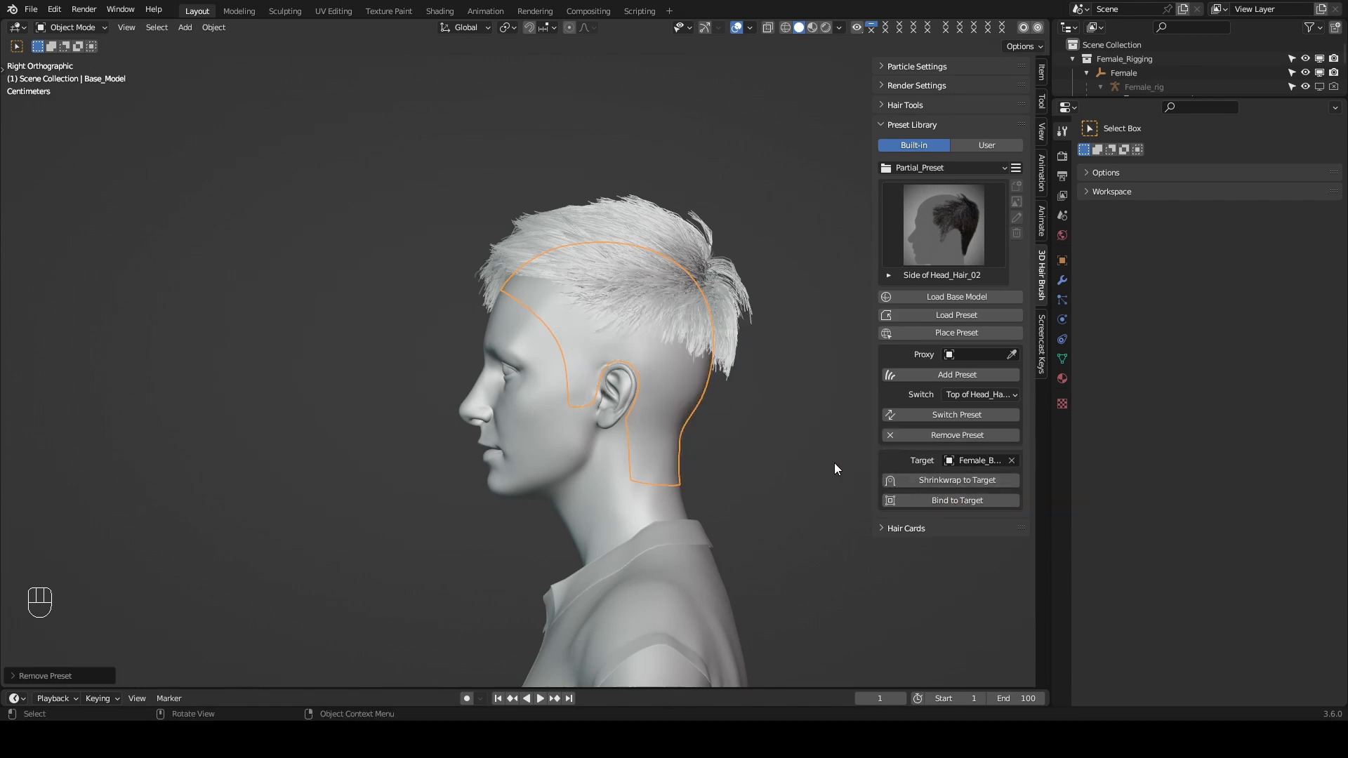
Undo the removal of the side hair and remove all hair presets from the base model.
{"action": "left_click", "coordinate": [941, 435]}
{"action": "key", "text": "ctrl+z"}
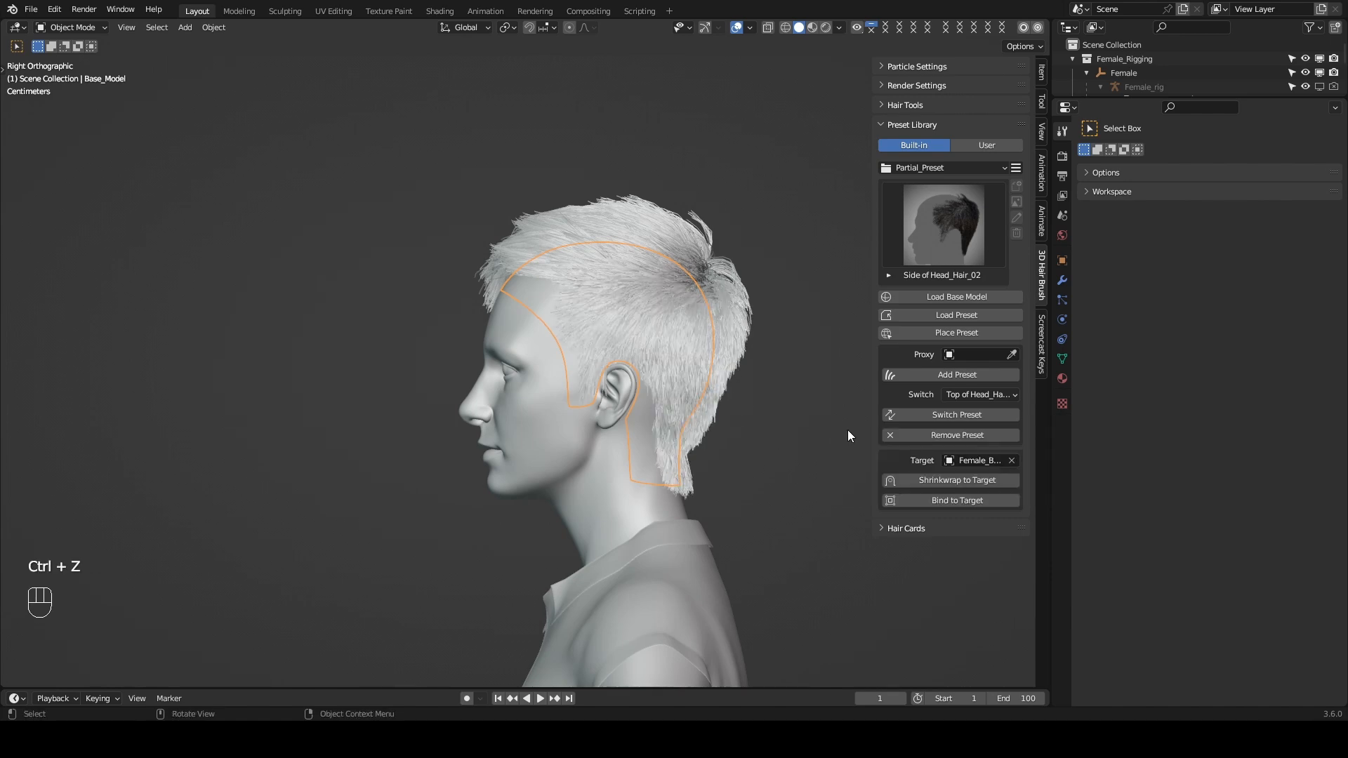
{"action": "left_click", "coordinate": [966, 436]}
{"action": "left_click", "coordinate": [947, 496]}
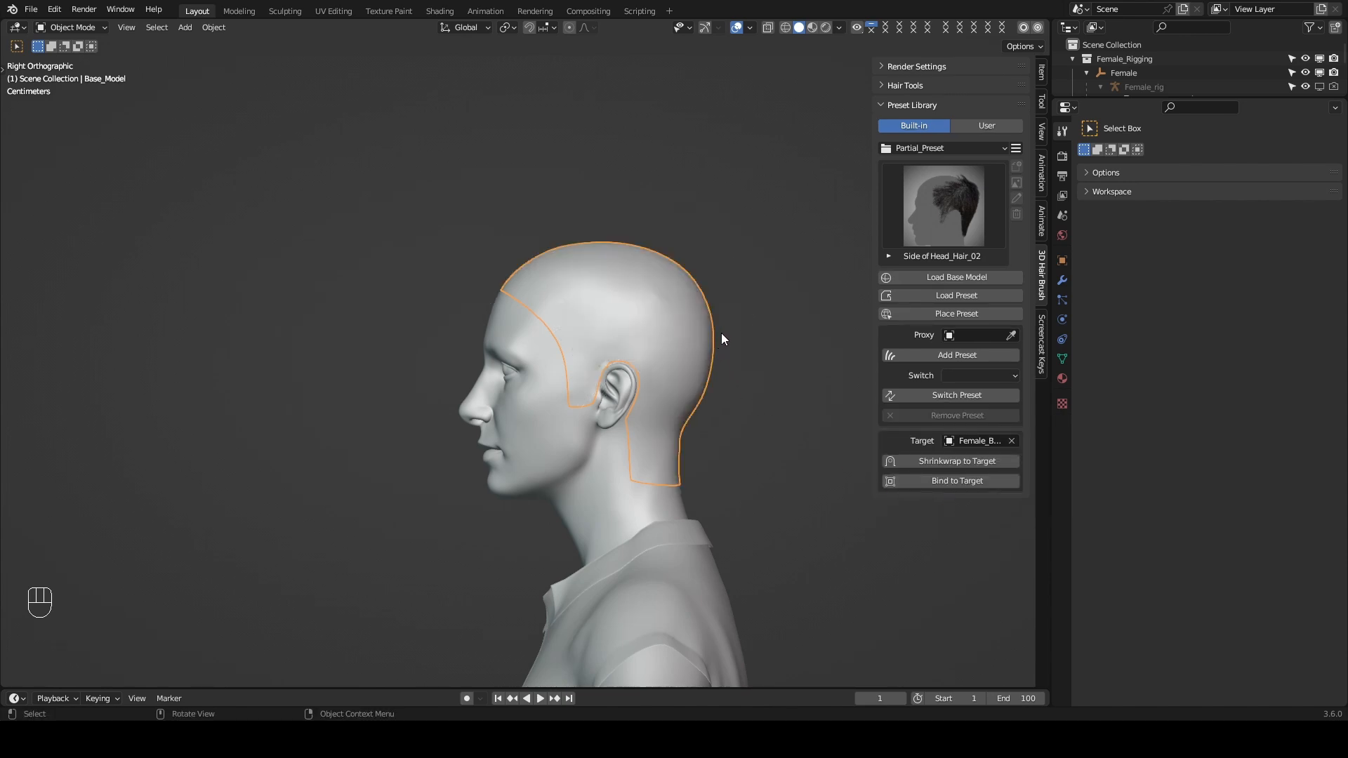
Deselect the base model and set the preset library category to Female_Preset.
{"action": "left_click", "coordinate": [778, 312]}
{"action": "left_click", "coordinate": [941, 148]}
{"action": "left_click", "coordinate": [934, 167]}
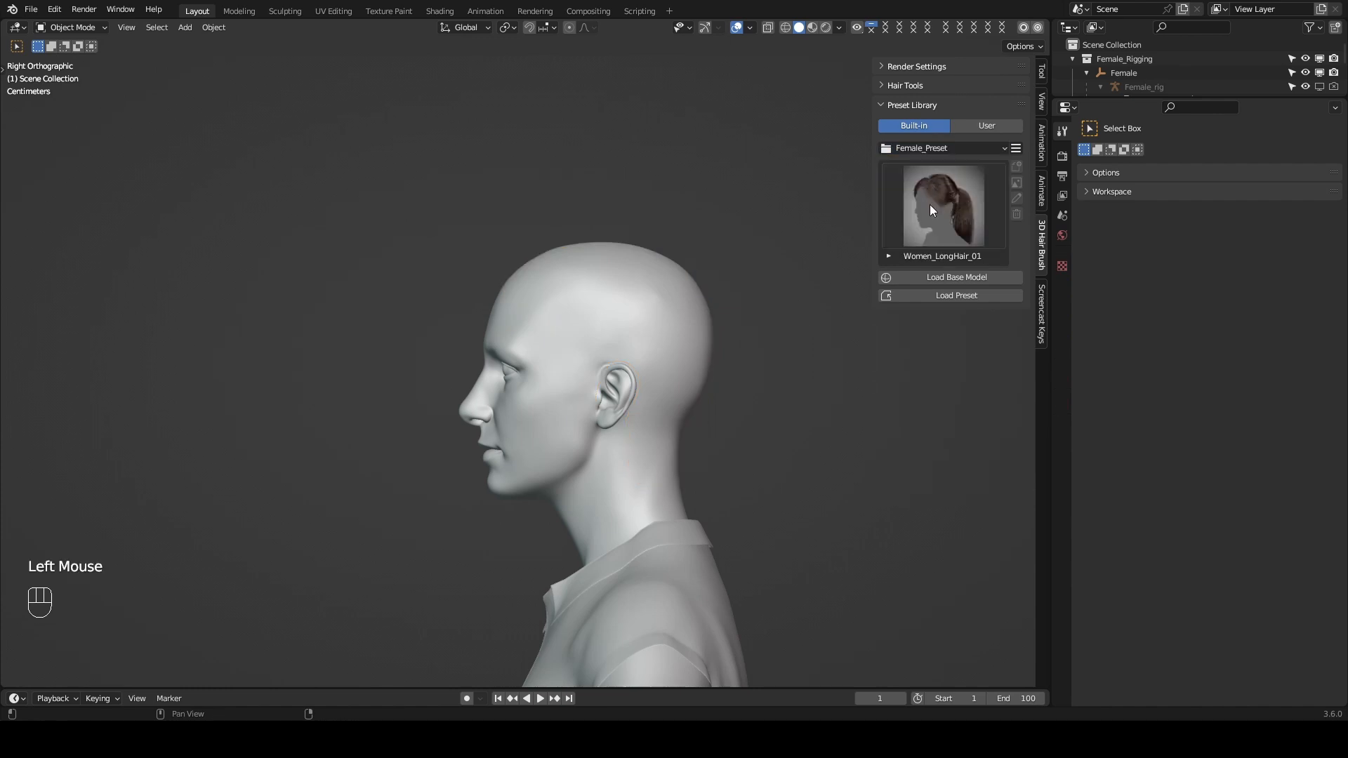
Select the female body and load a base model with Bind Target enabled.
{"action": "left_click", "coordinate": [713, 330]}
{"action": "left_click", "coordinate": [987, 278]}
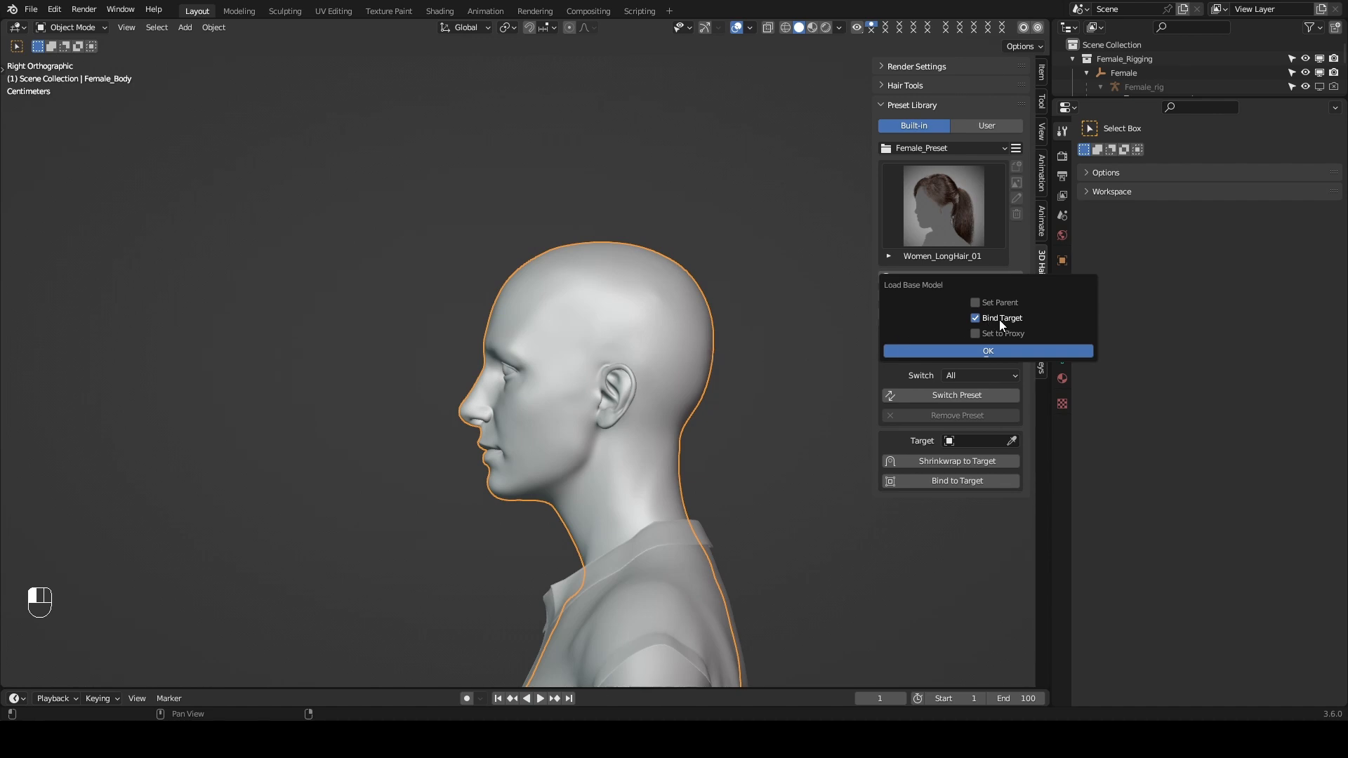
{"action": "left_click", "coordinate": [974, 352]}
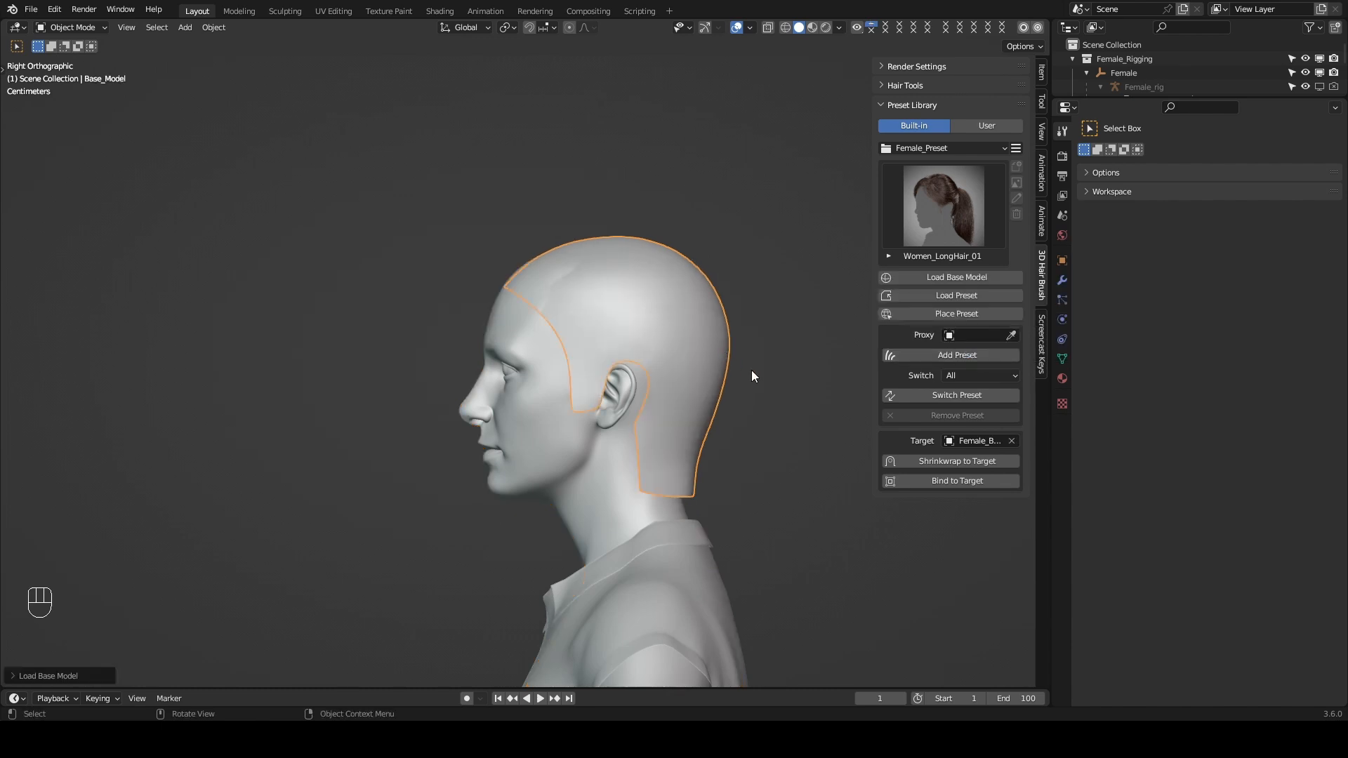
Load a base model for the female body with Bind Target disabled, and pick Female_Body as its Target.
{"action": "left_click", "coordinate": [983, 442]}
{"action": "left_click", "coordinate": [953, 277]}
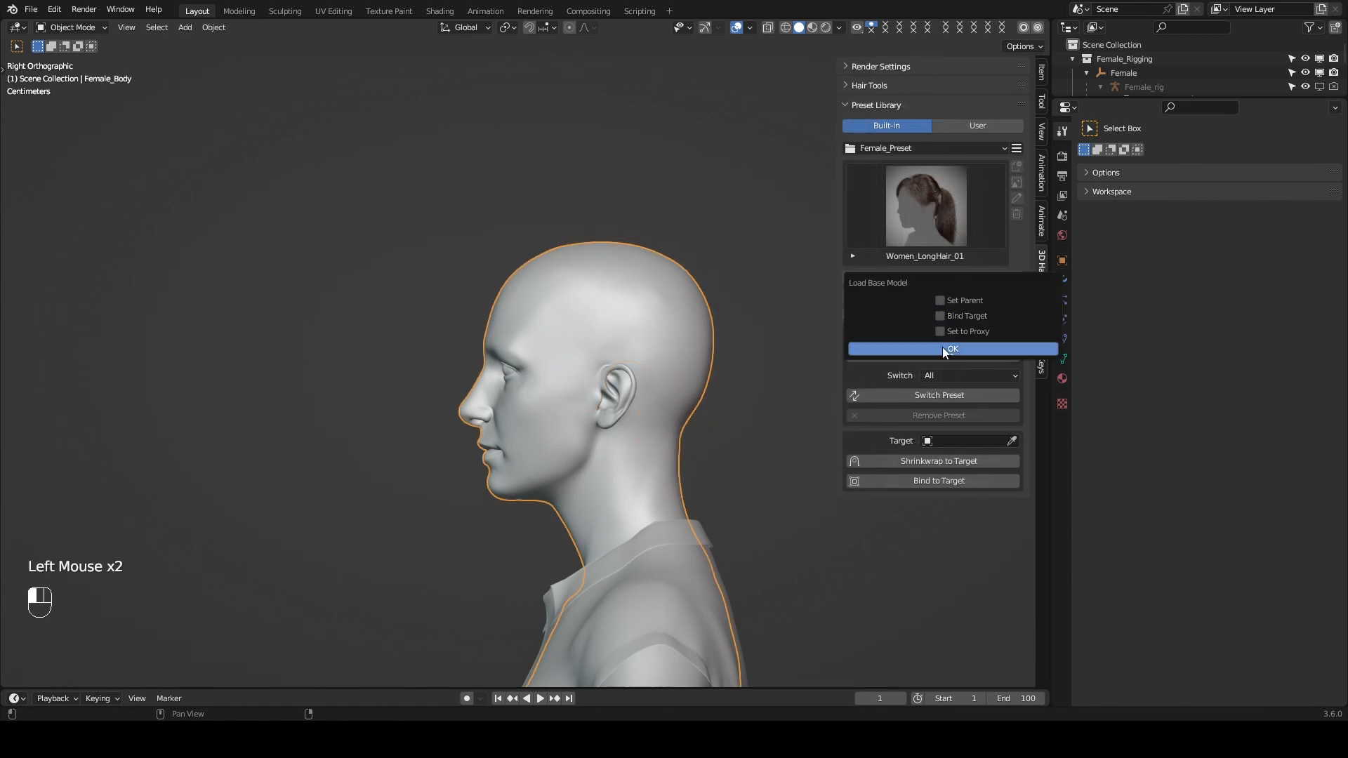
{"action": "left_click", "coordinate": [944, 347]}
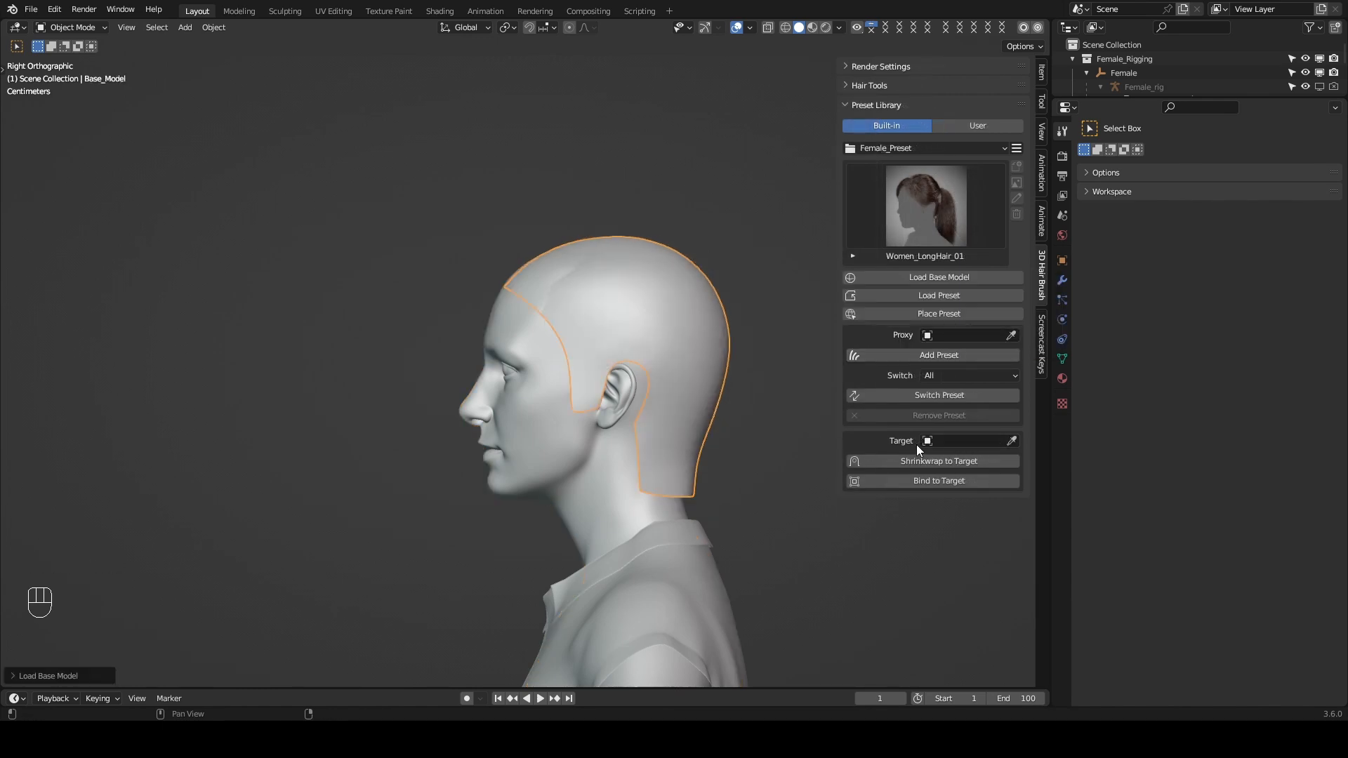
{"action": "left_click", "coordinate": [1011, 441]}
{"action": "left_click", "coordinate": [612, 469]}
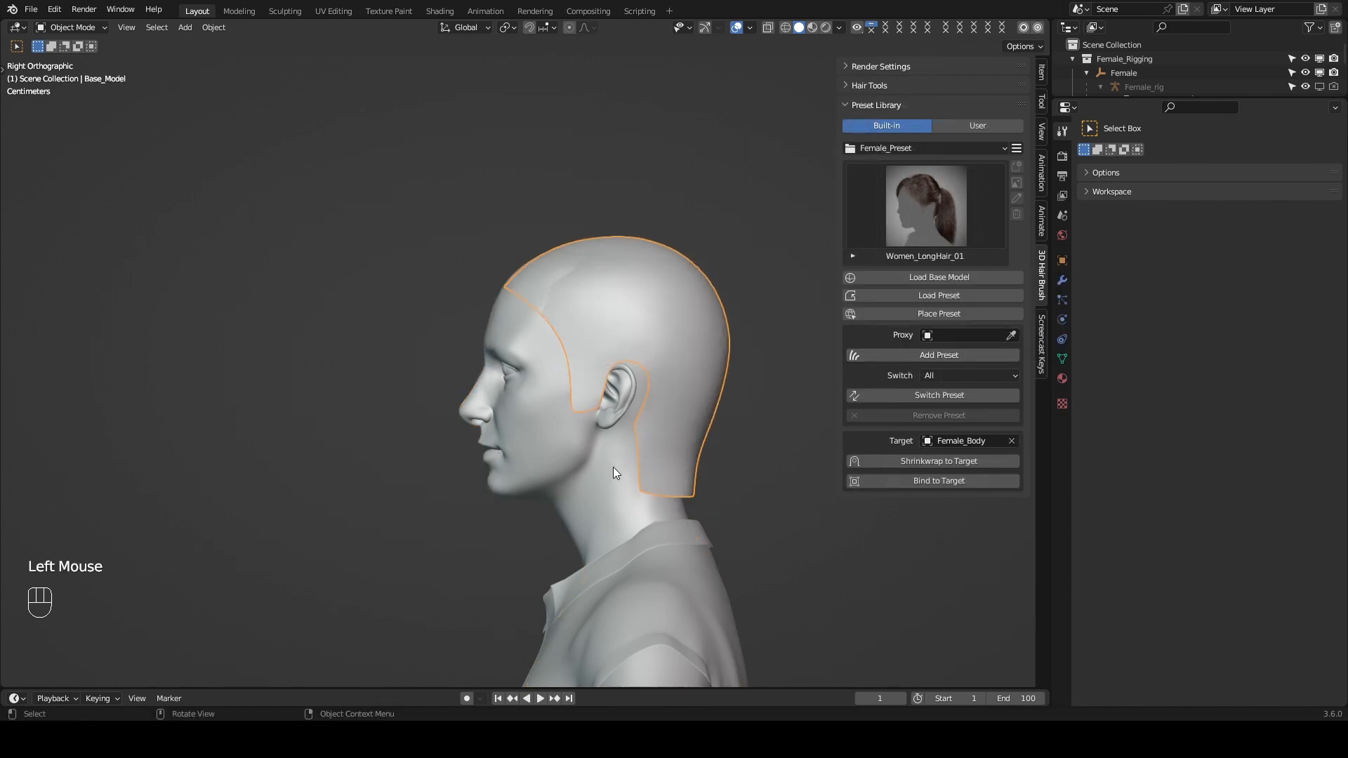
Load a base model with Bind Target enabled again, leaving Set Parent off, and select the female body.
{"action": "left_click", "coordinate": [753, 391]}
{"action": "left_click", "coordinate": [922, 278]}
{"action": "left_click", "coordinate": [941, 317]}
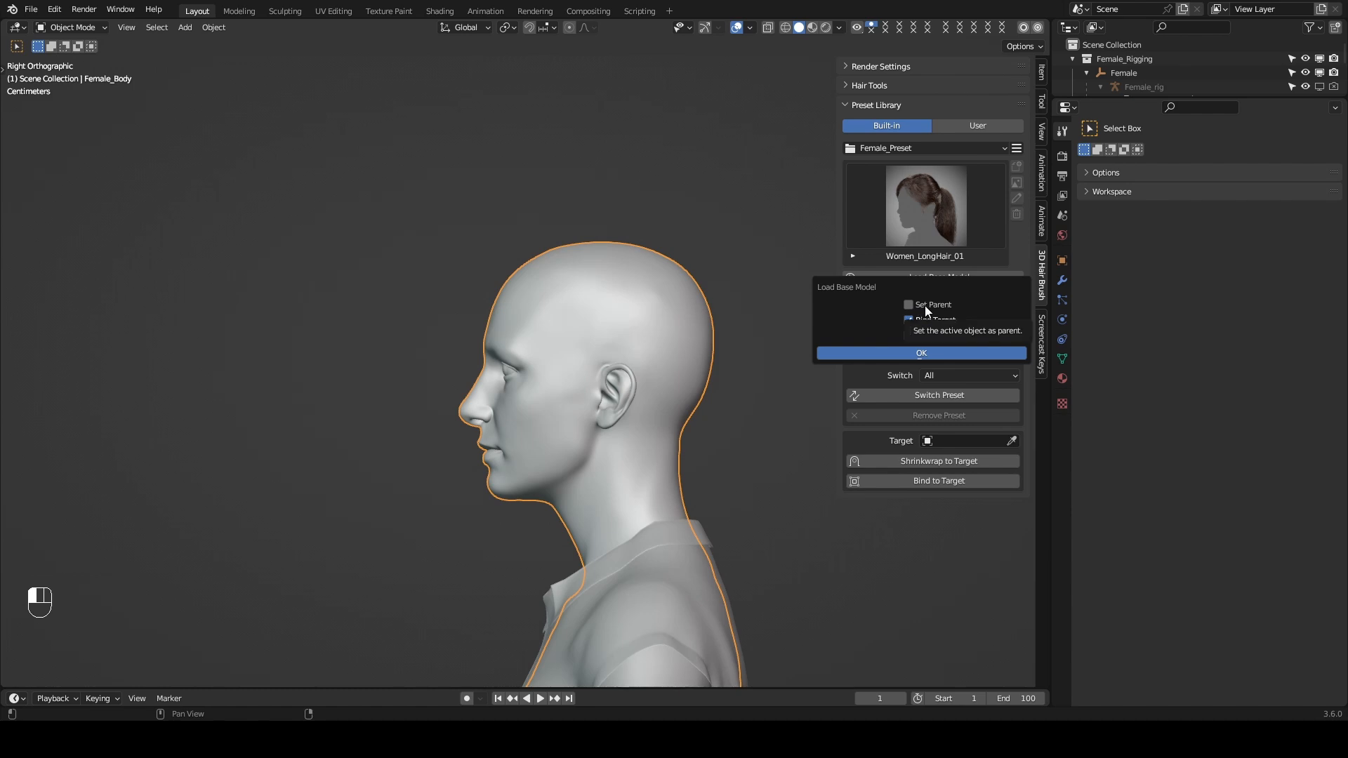
{"action": "left_click", "coordinate": [839, 353]}
{"action": "left_click", "coordinate": [574, 436]}
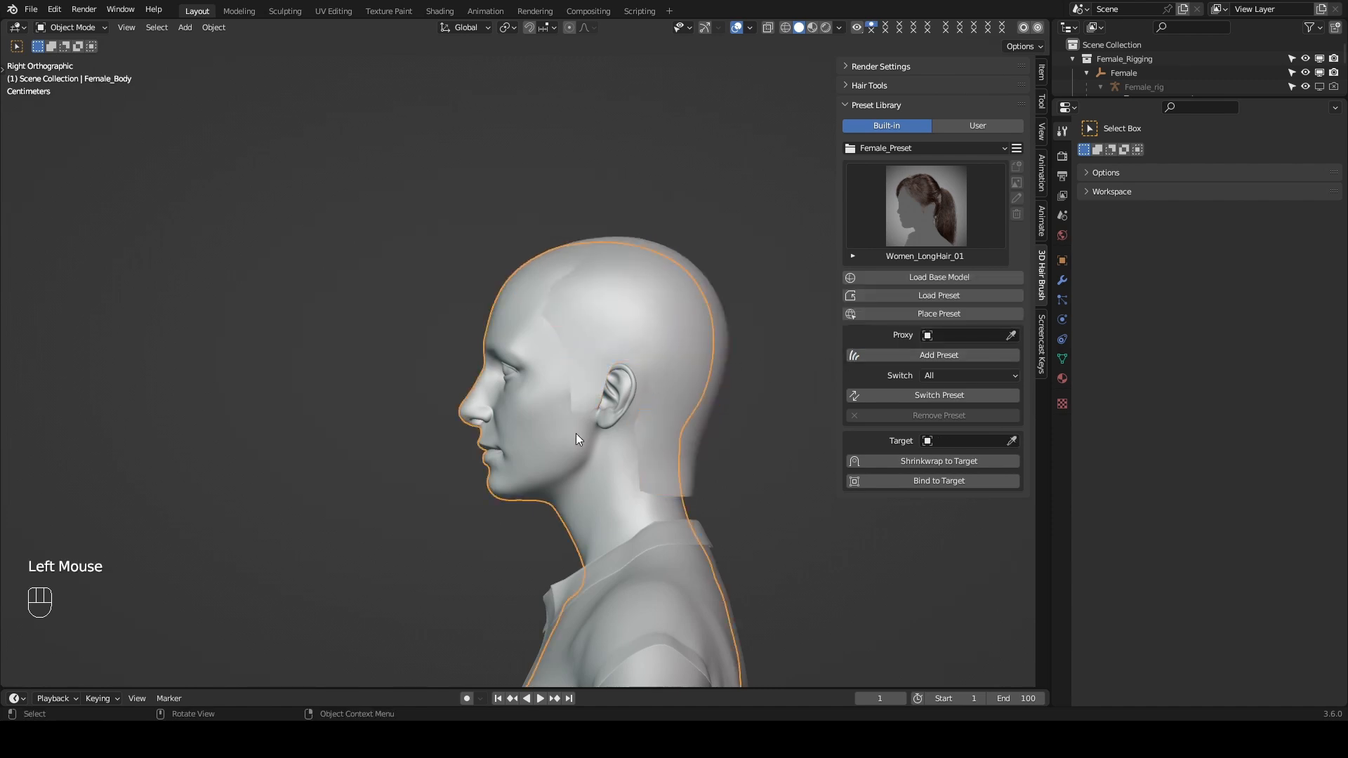
Try moving the female body with the base model unparented, and delete the base model.
{"action": "key", "text": "g"}
{"action": "right_click", "coordinate": [592, 435]}
{"action": "left_click", "coordinate": [711, 359]}
{"action": "key", "text": "x"}
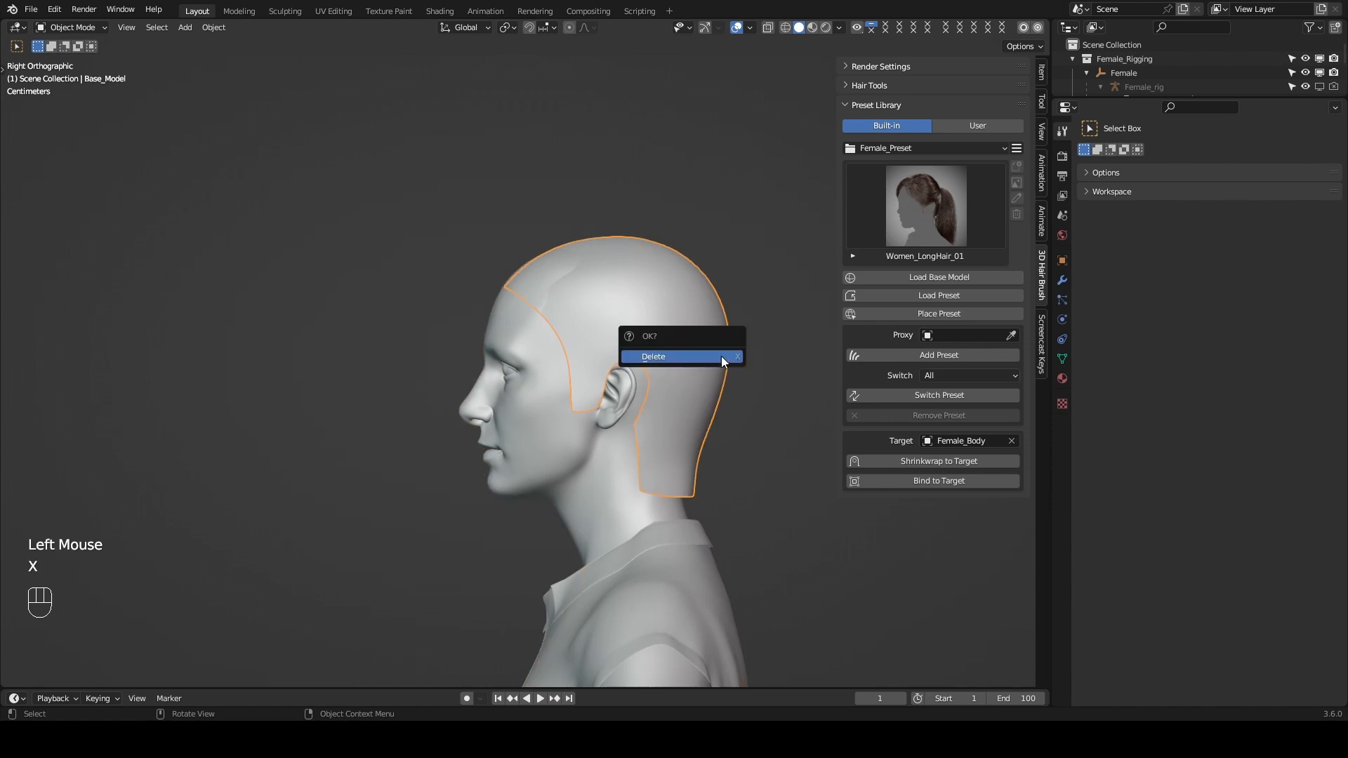
{"action": "left_click", "coordinate": [722, 355]}
Load a base model for the female body with Set Parent and Bind Target enabled, and try moving the body.
{"action": "left_click", "coordinate": [934, 276]}
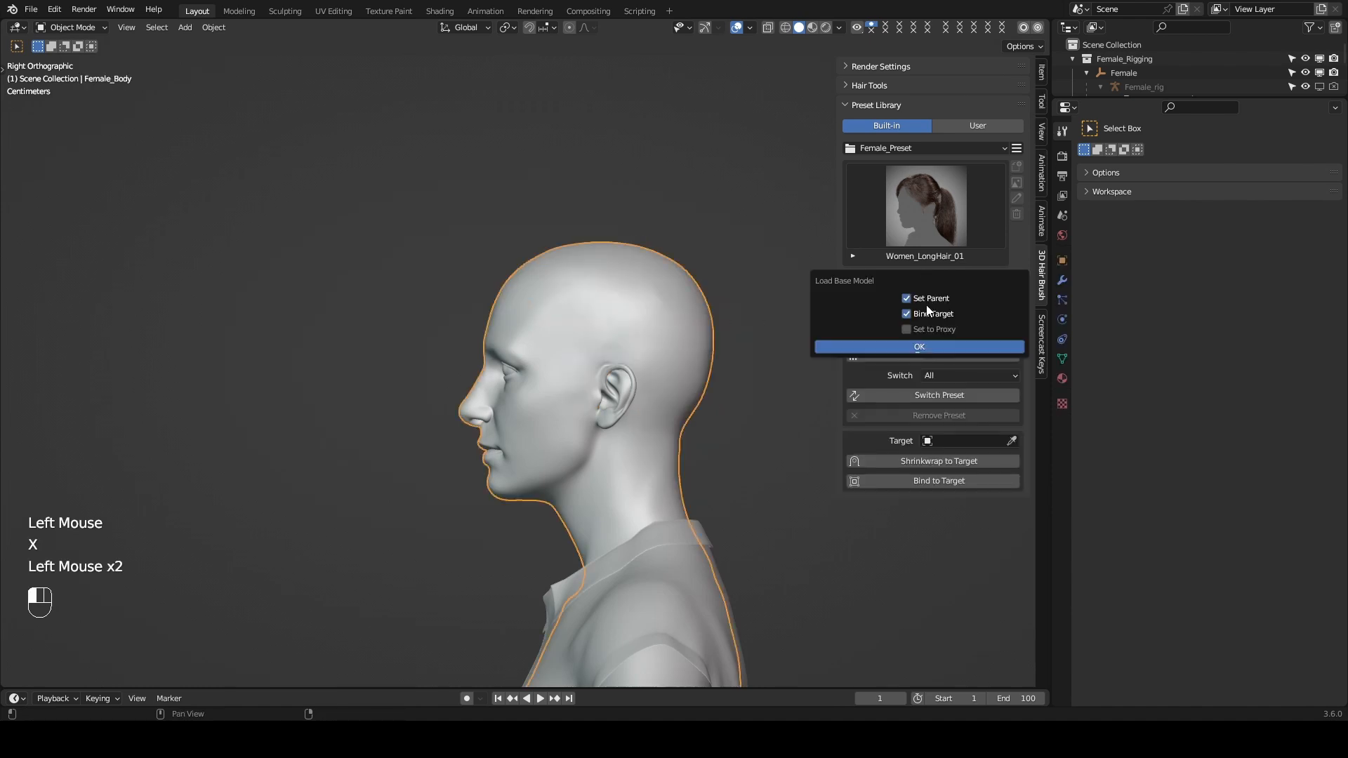
{"action": "left_click", "coordinate": [909, 347]}
{"action": "left_click", "coordinate": [600, 429]}
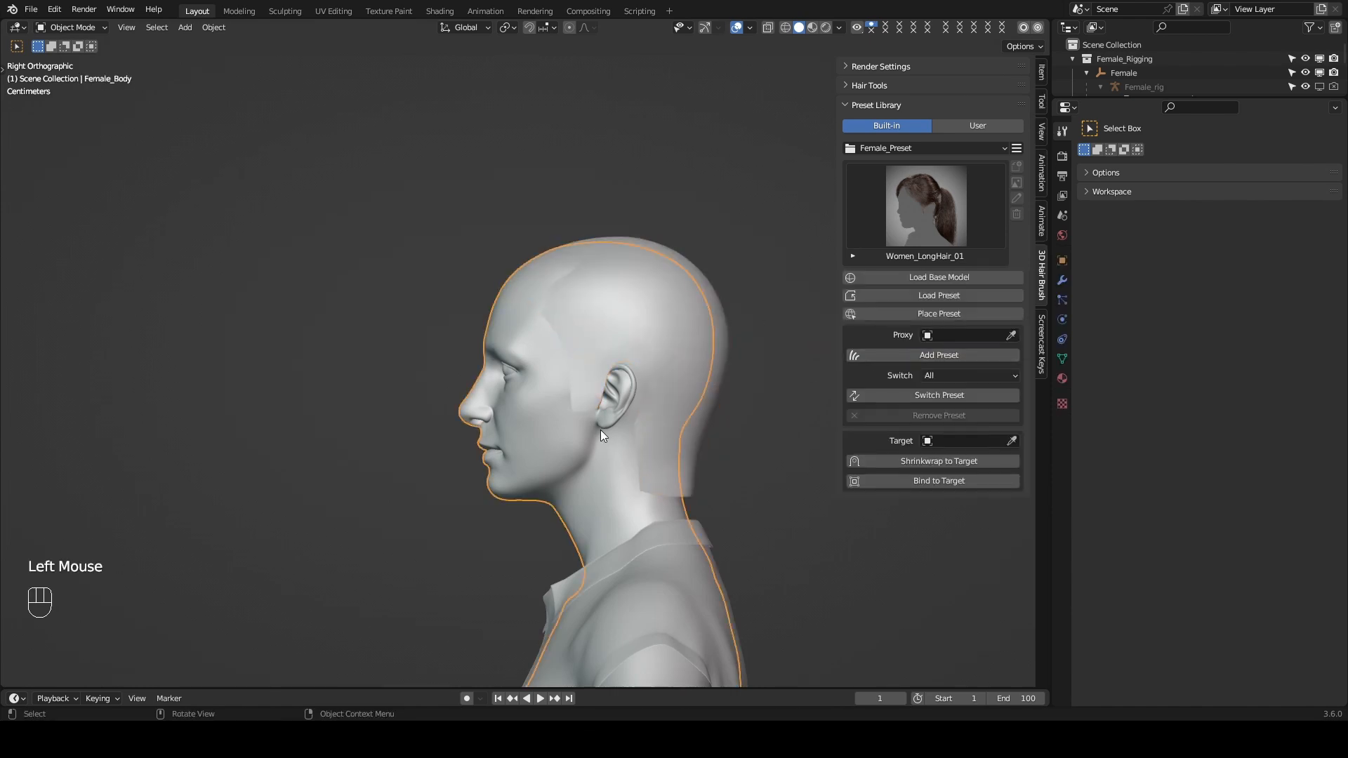
{"action": "key", "text": "g"}
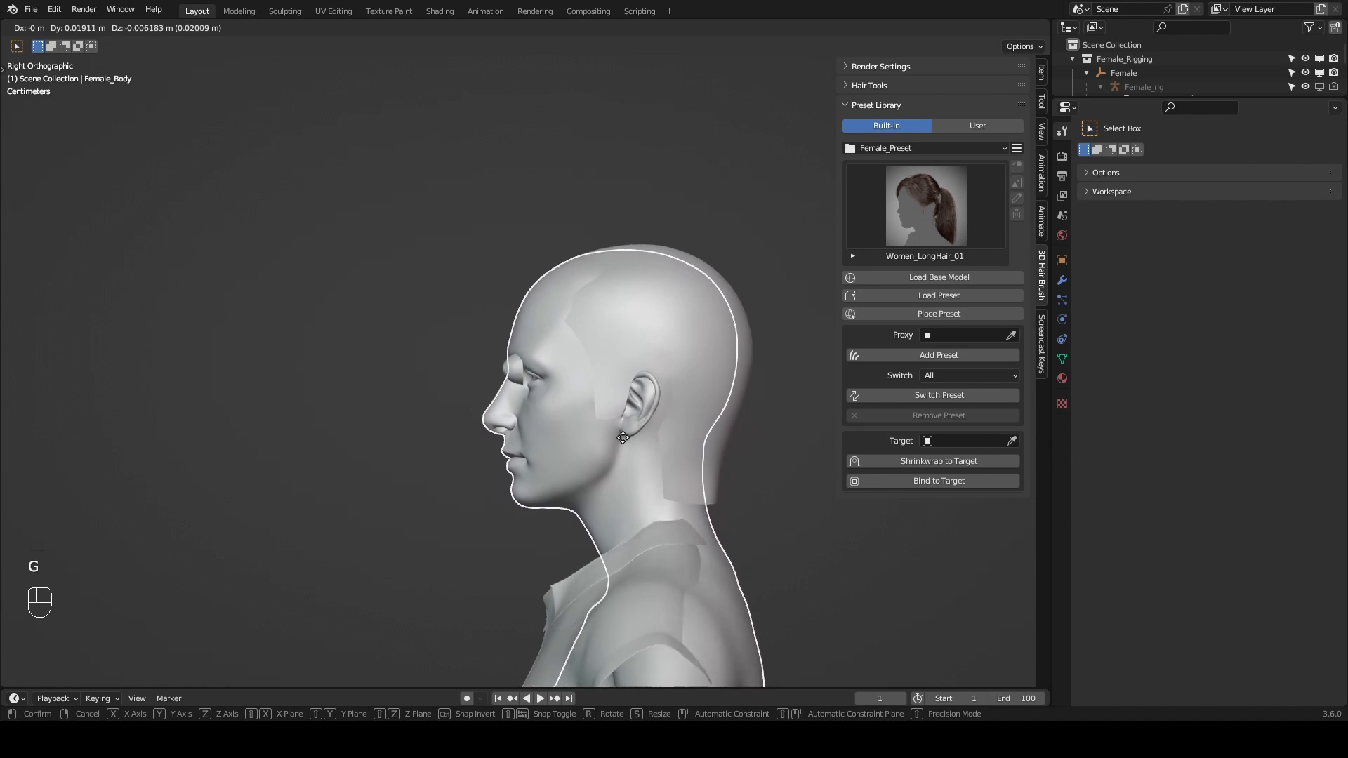
{"action": "left_click", "coordinate": [622, 437]}
Delete the base model and display the transform values of the female body.
{"action": "left_click", "coordinate": [702, 360]}
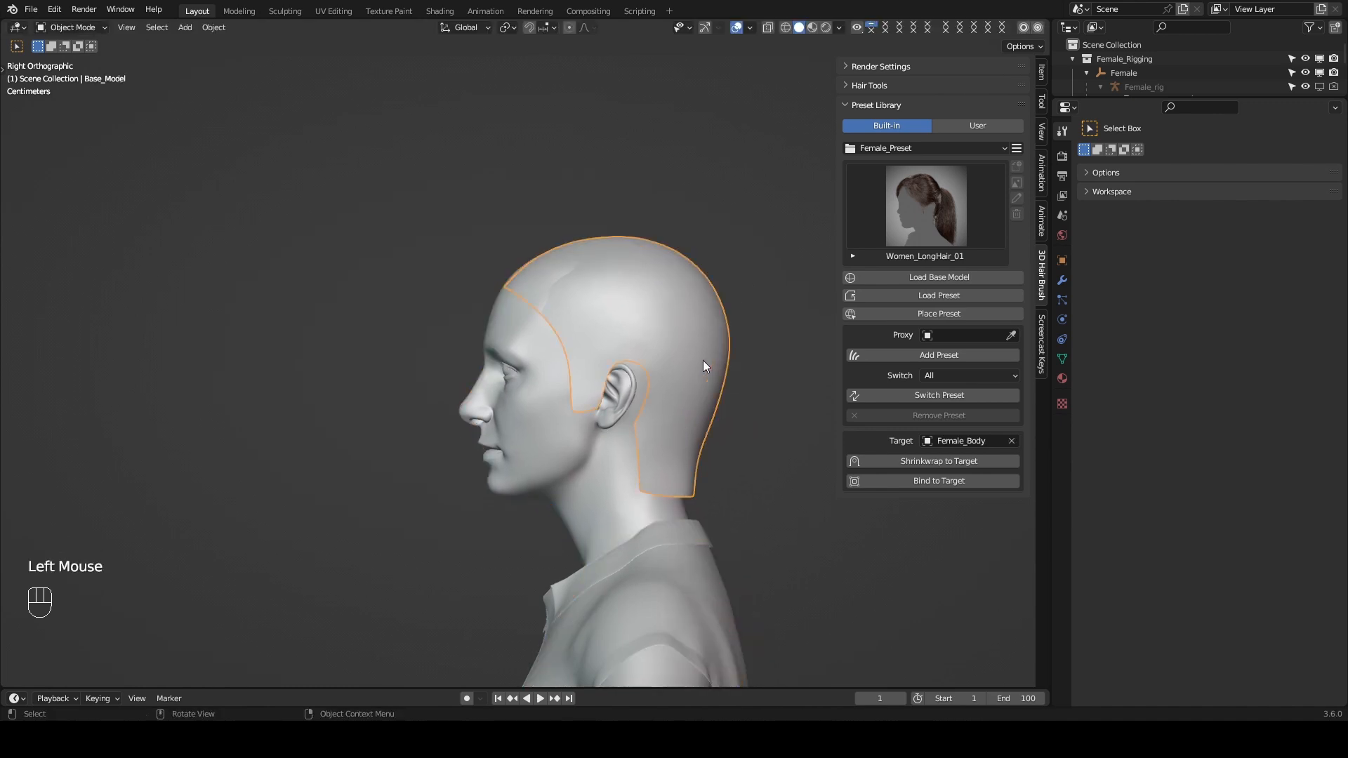
{"action": "key", "text": "x"}
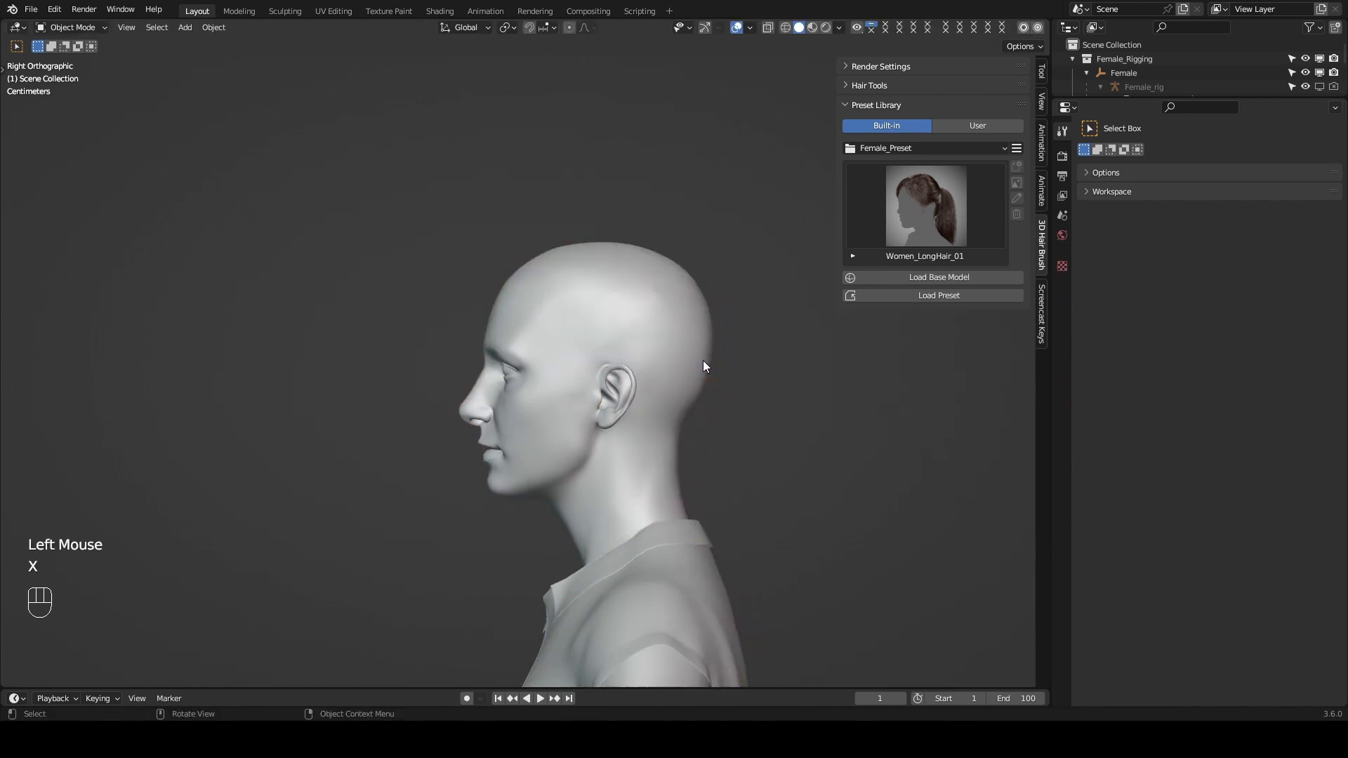
{"action": "left_click", "coordinate": [710, 326]}
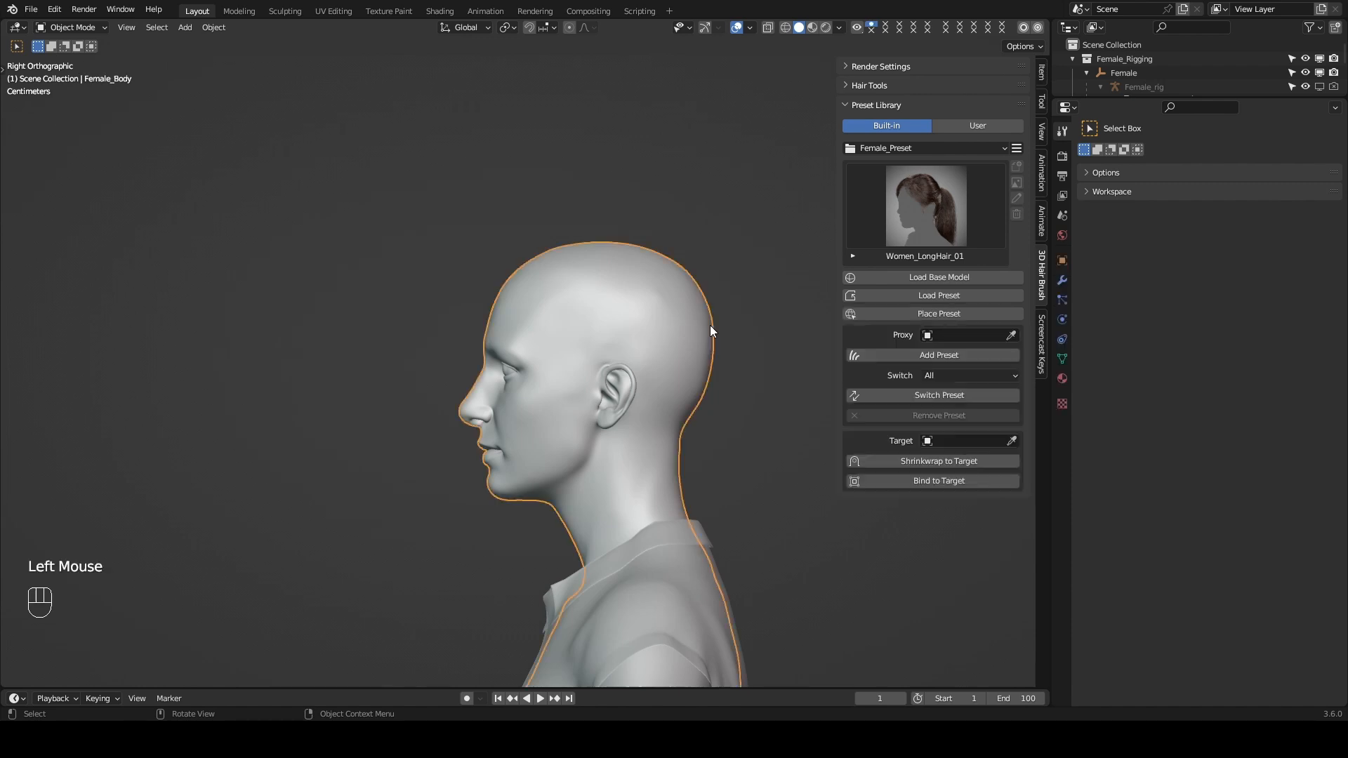
{"action": "left_click", "coordinate": [1042, 70]}
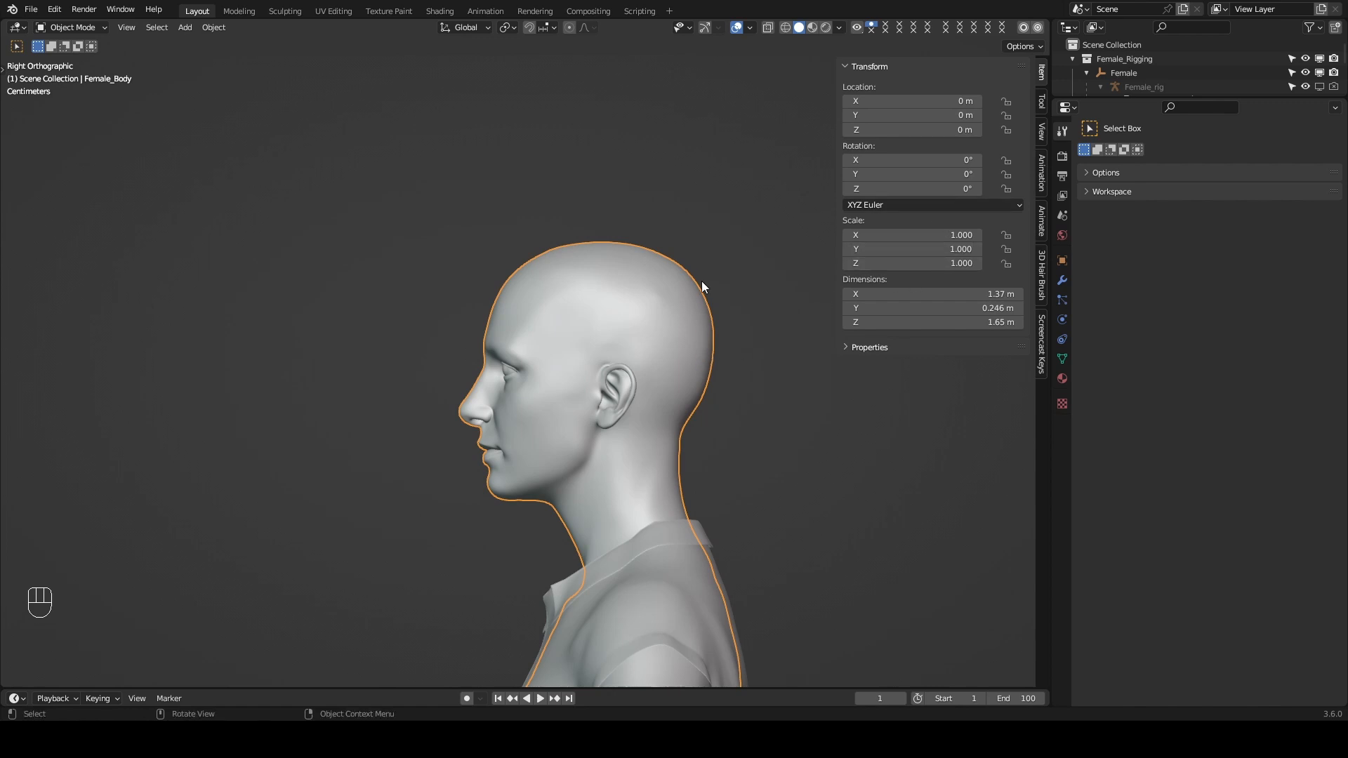
Place the 3D cursor in front of the neck and add a UV sphere there, scaling its mesh to about 0.165 m across.
{"action": "middle_click_drag", "start_coordinate": [707, 267], "coordinate": [706, 276], "text": "ctrl"}
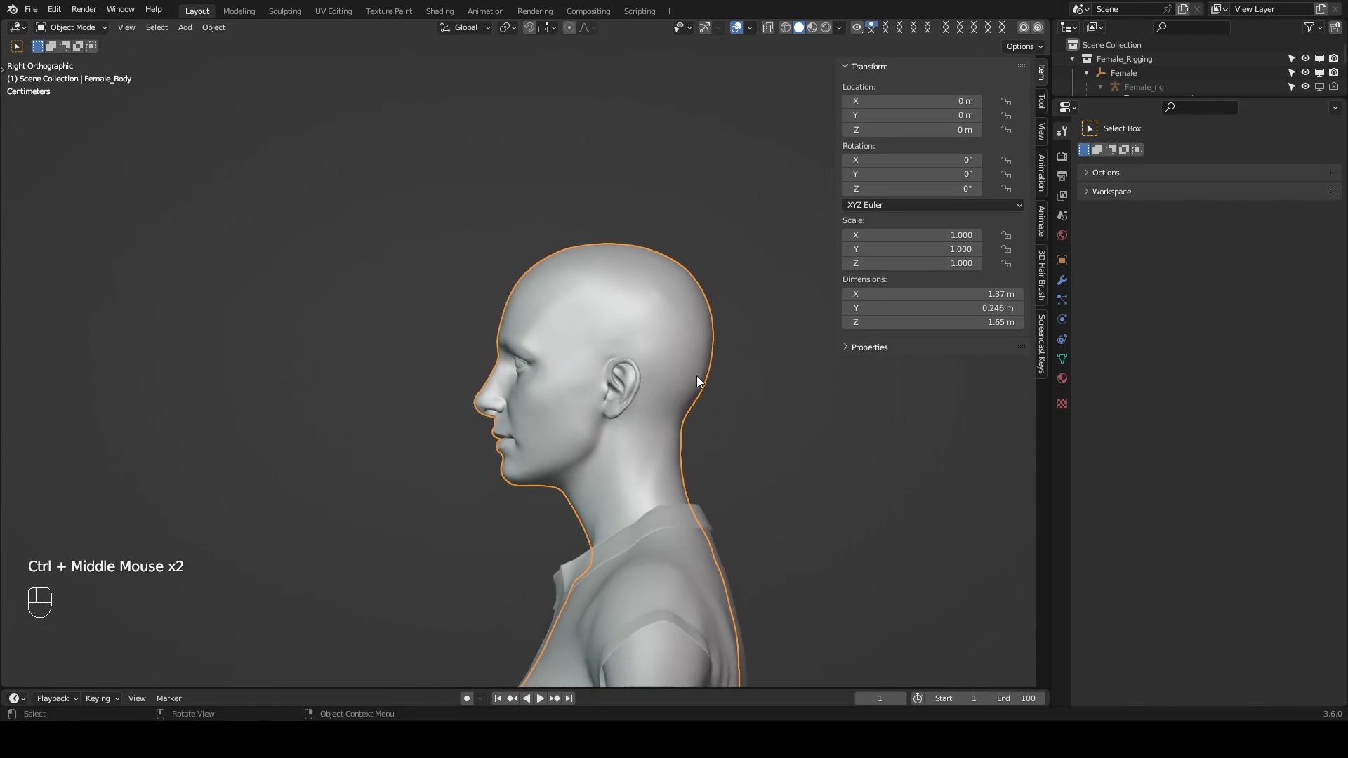
{"action": "right_click", "coordinate": [532, 513], "text": "shift"}
{"action": "key", "text": "shift+a"}
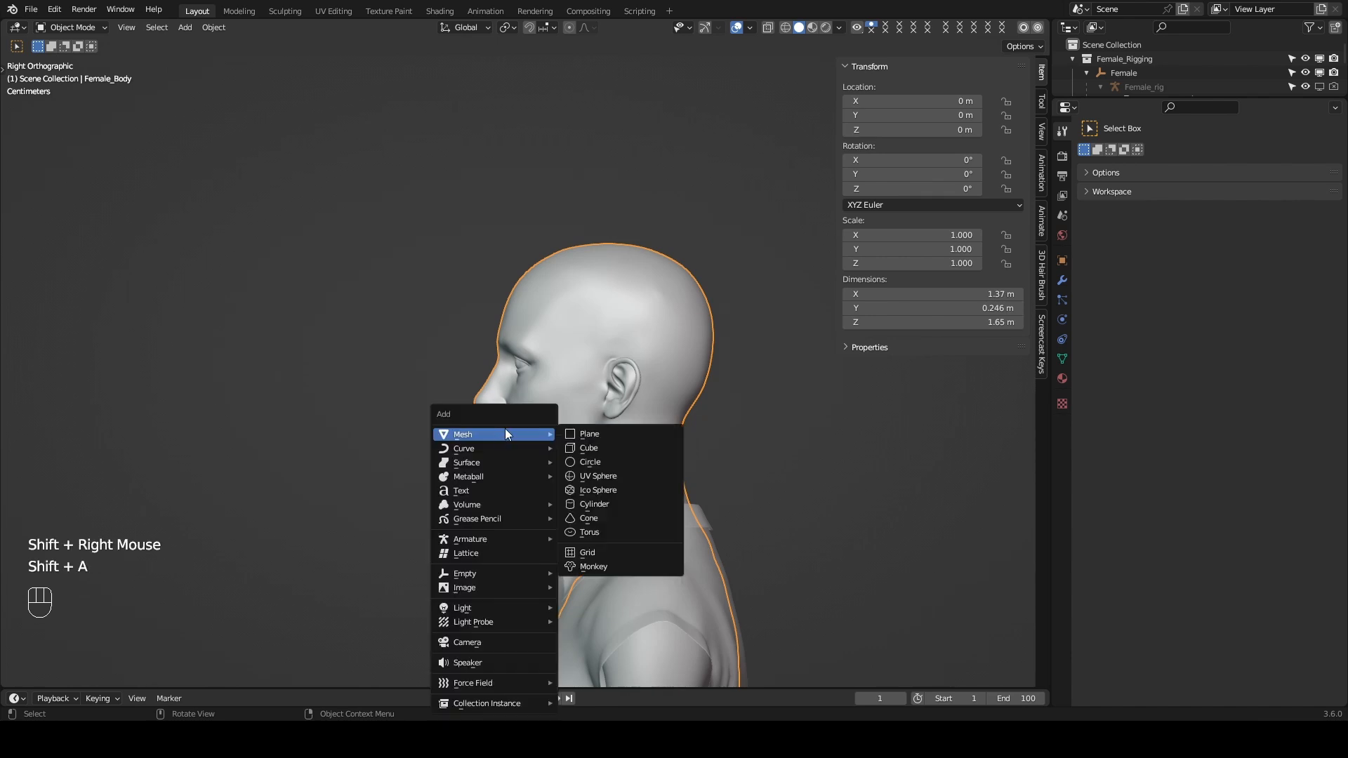
{"action": "left_click", "coordinate": [601, 478]}
{"action": "key", "text": "Tab"}
{"action": "key", "text": "s"}
{"action": "key", "text": "s"}
{"action": "left_click", "coordinate": [618, 465]}
{"action": "key", "text": "Tab"}
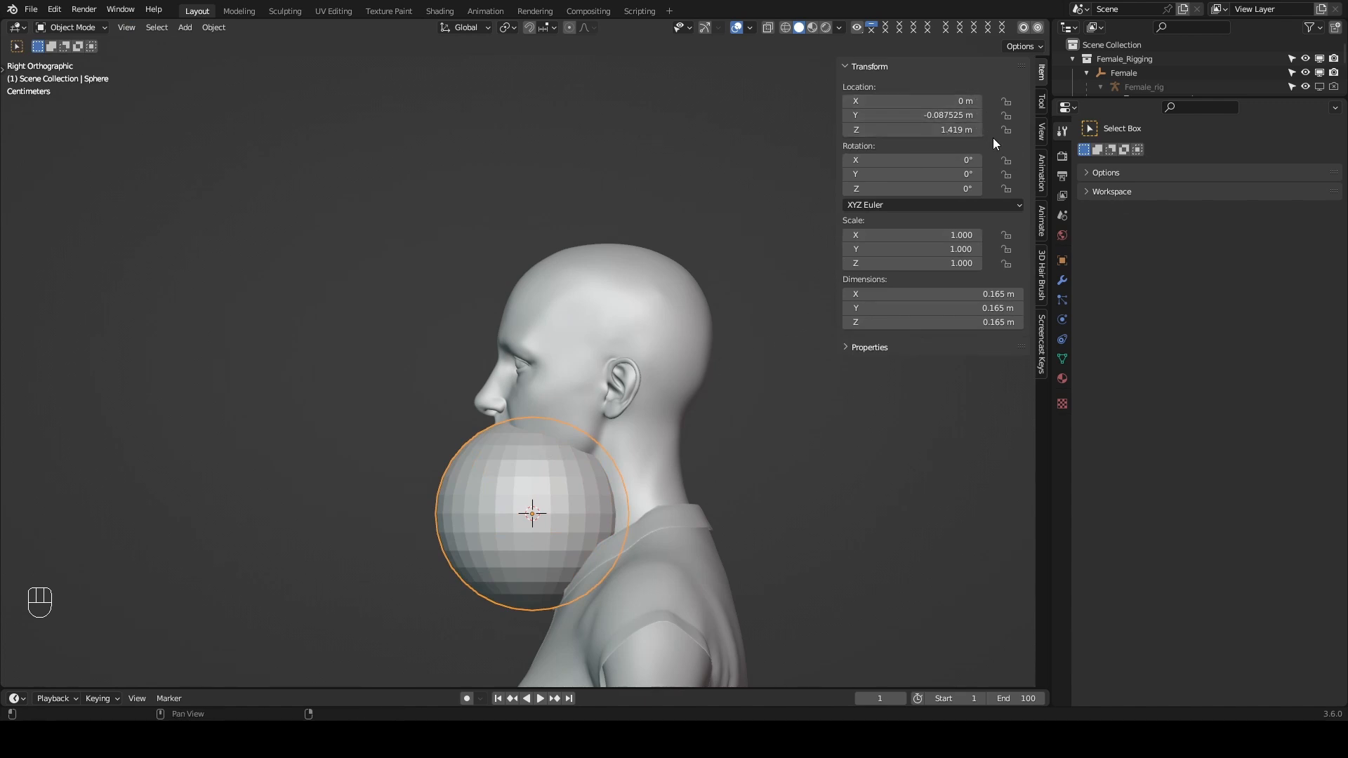
Load a base model for the sphere with Set Parent and Bind Target enabled, and check where it lands relative to the body.
{"action": "left_click", "coordinate": [1042, 268]}
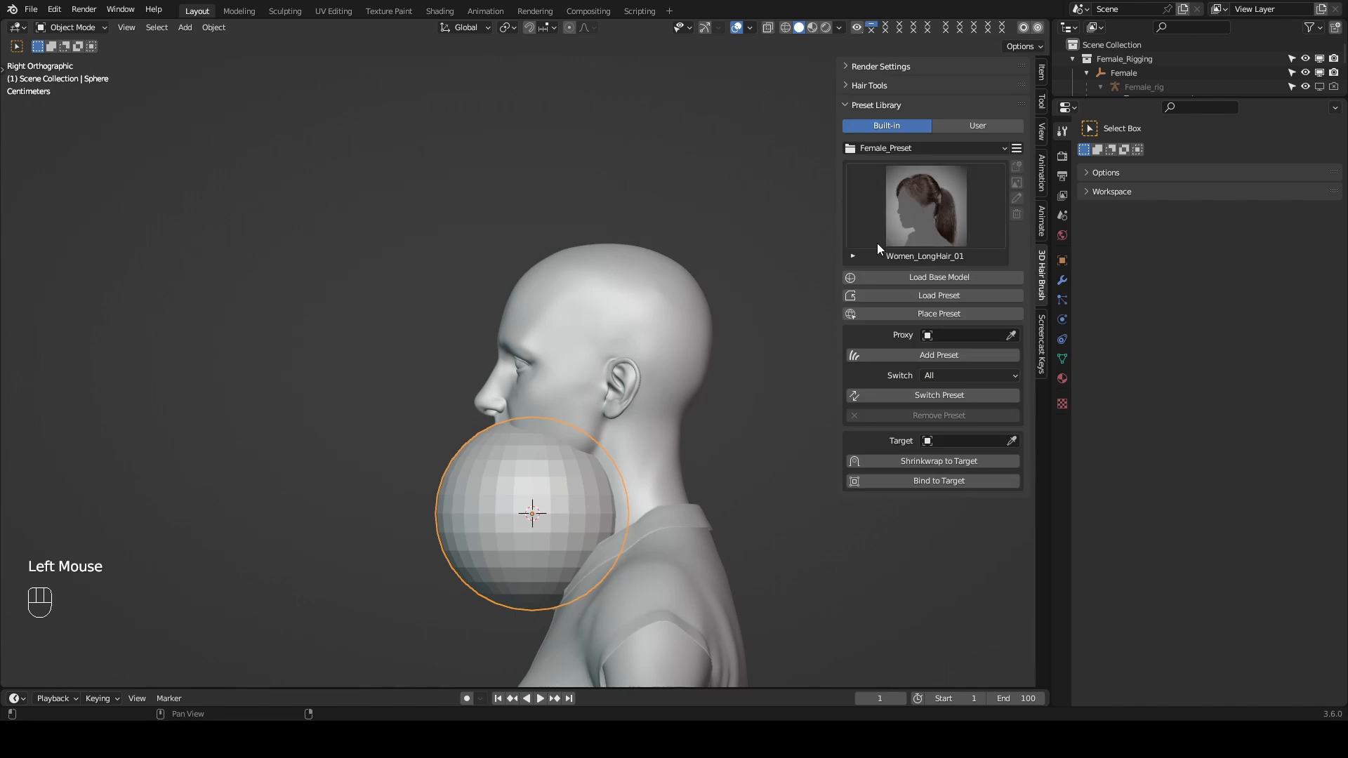
{"action": "left_click", "coordinate": [930, 276]}
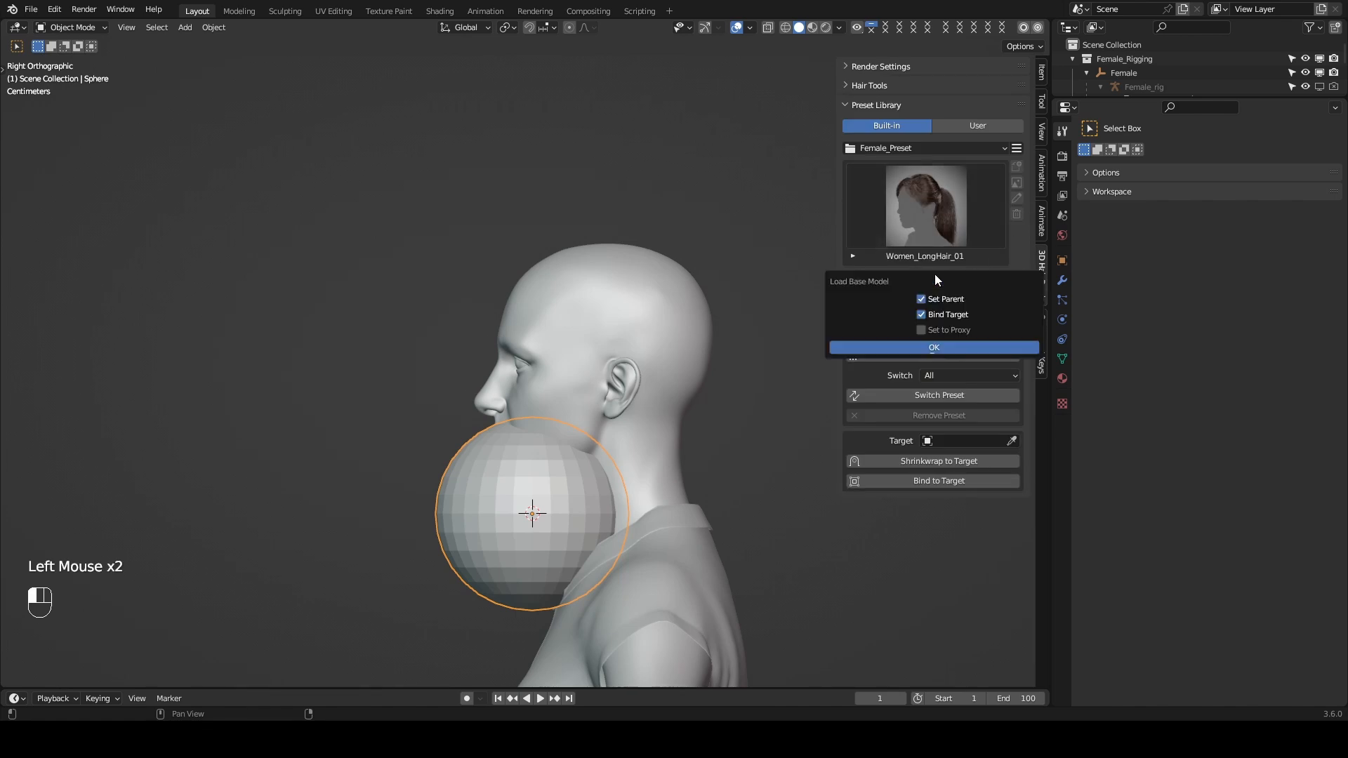
{"action": "left_click", "coordinate": [921, 345]}
{"action": "scroll", "coordinate": [653, 516], "scroll_direction": "down", "scroll_amount": 8}
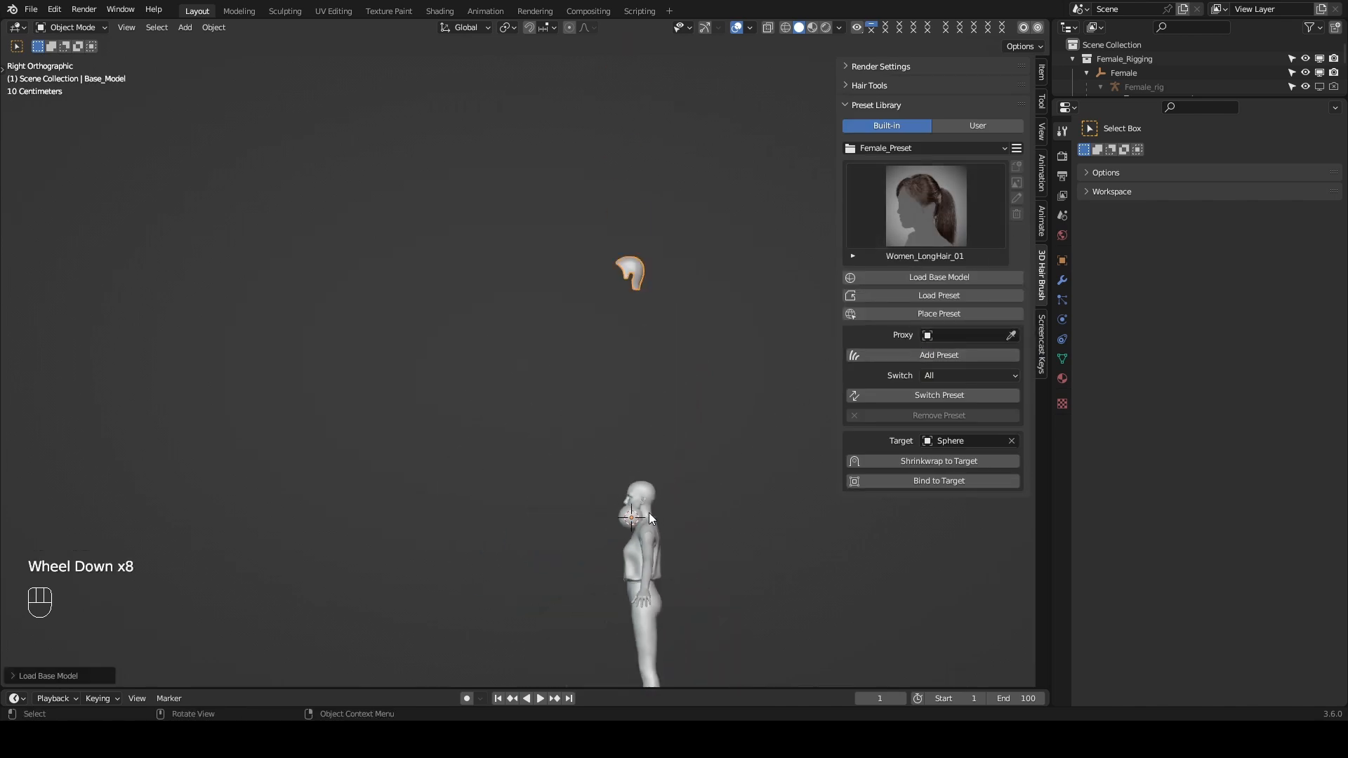
{"action": "scroll", "coordinate": [644, 309], "scroll_direction": "up", "scroll_amount": 1}
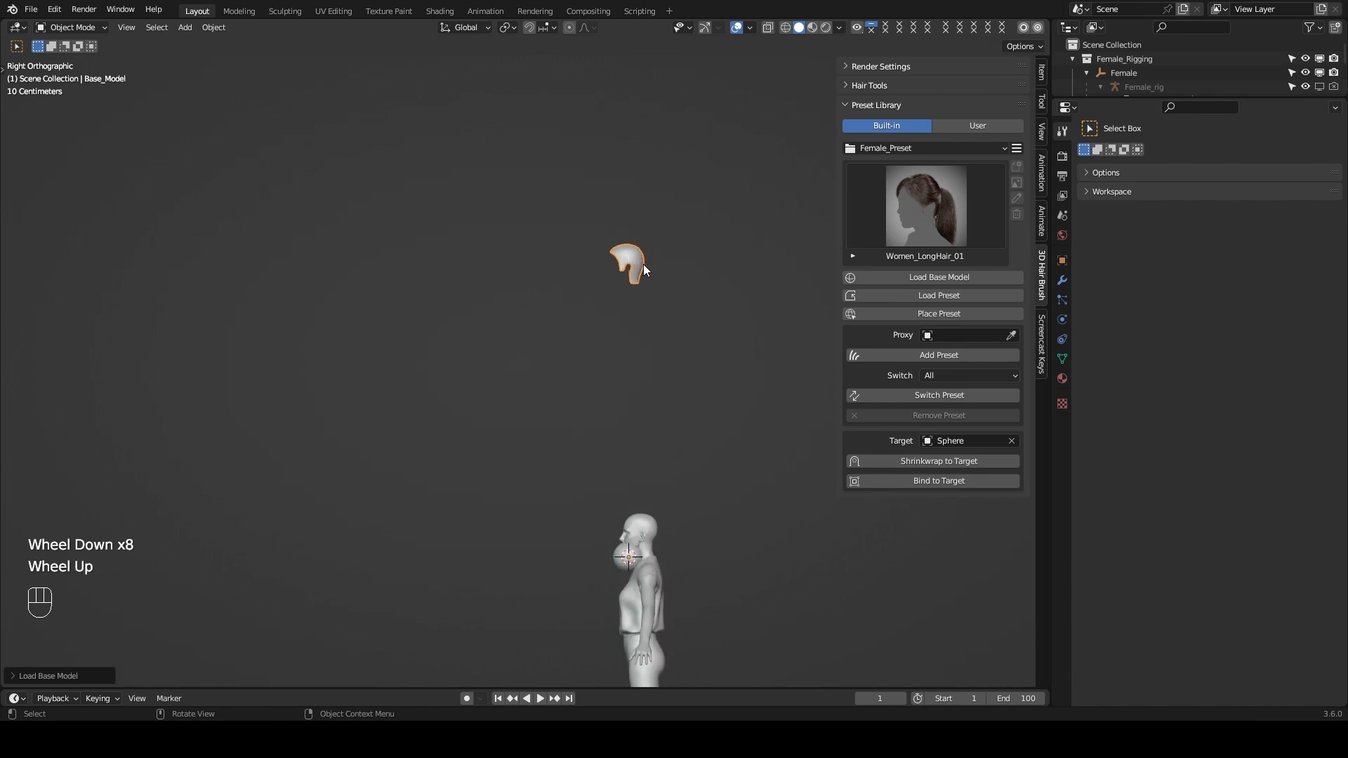
{"action": "scroll", "coordinate": [668, 541], "scroll_direction": "up", "scroll_amount": 2}
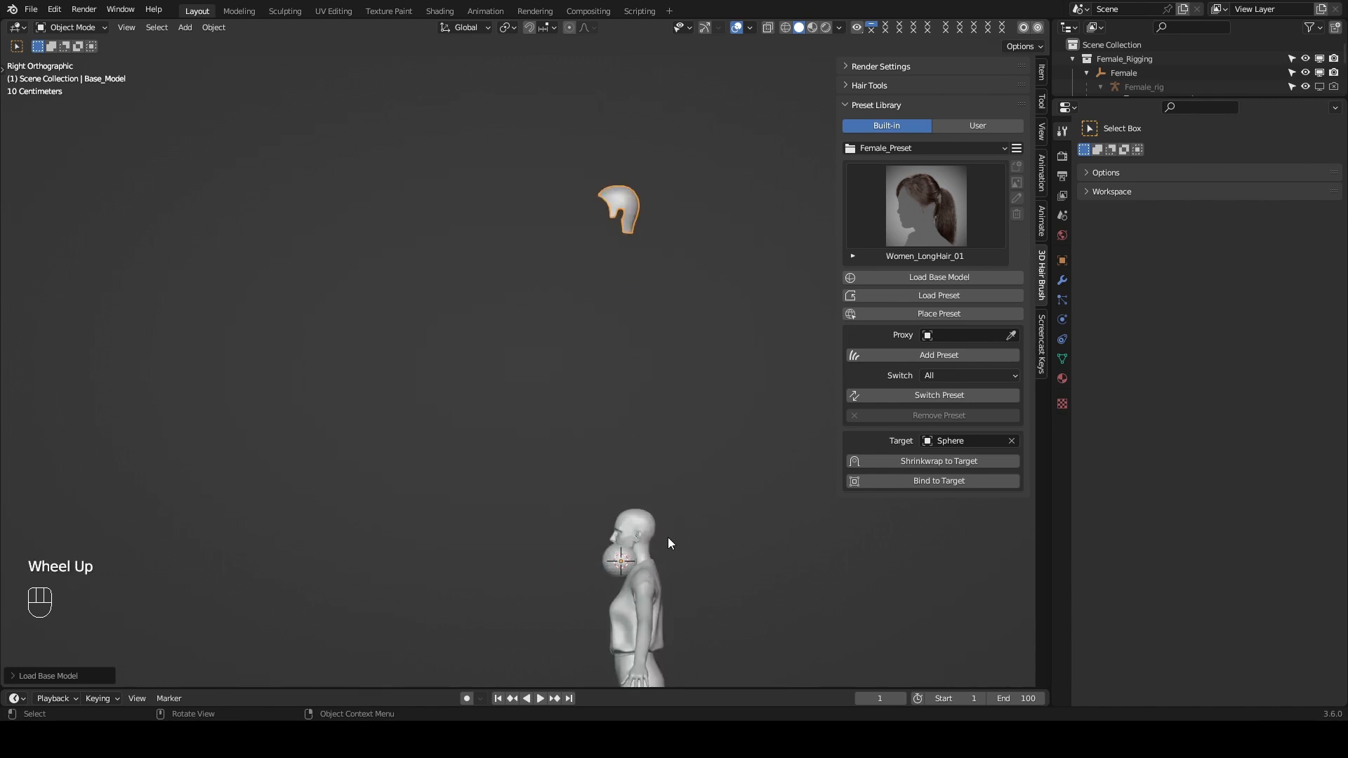
Undo the sphere and its base model, and review the Load Base Model options for the female body without loading.
{"action": "key", "text": "ctrl+z"}
{"action": "key", "text": "ctrl+z"}
{"action": "key", "text": "ctrl+z"}
{"action": "key", "text": "ctrl+z"}
{"action": "key", "text": "ctrl+z"}
{"action": "key", "text": "ctrl+z"}
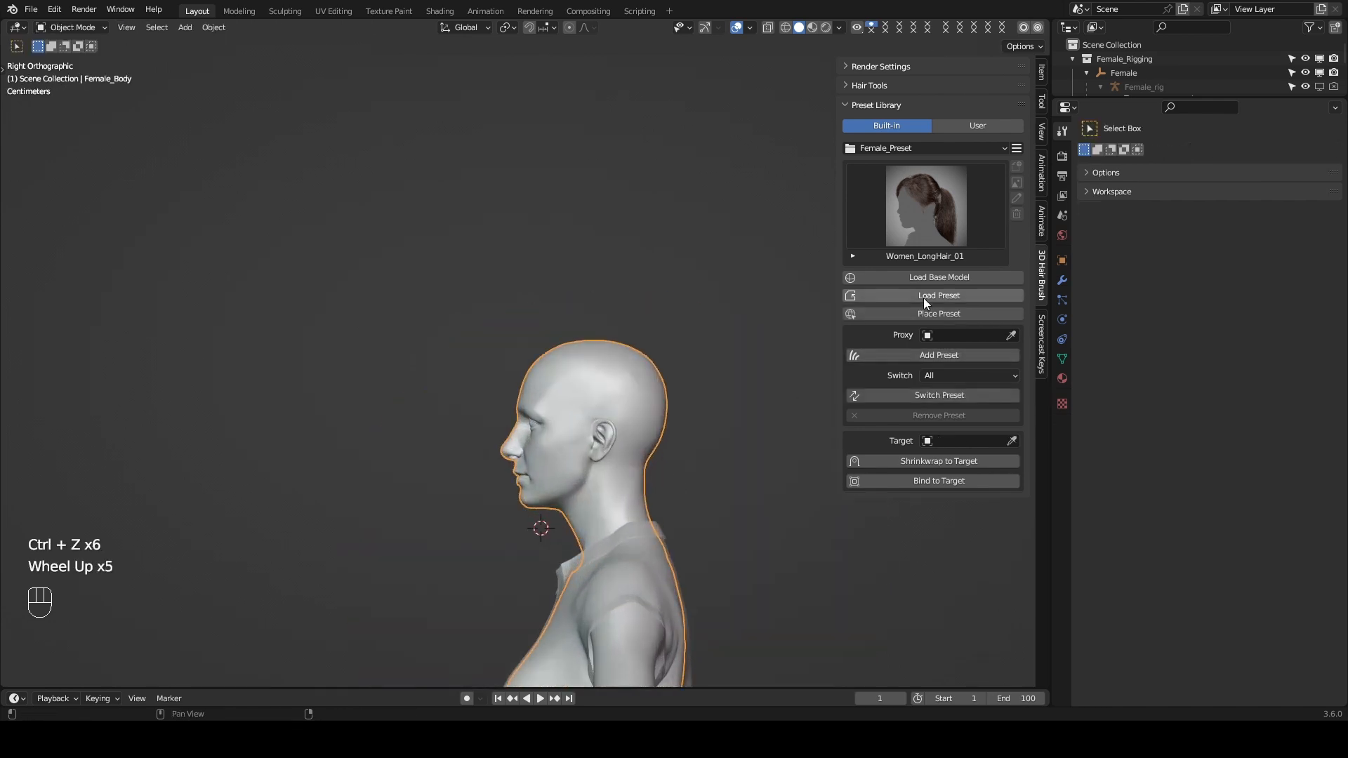
{"action": "left_click", "coordinate": [938, 276]}
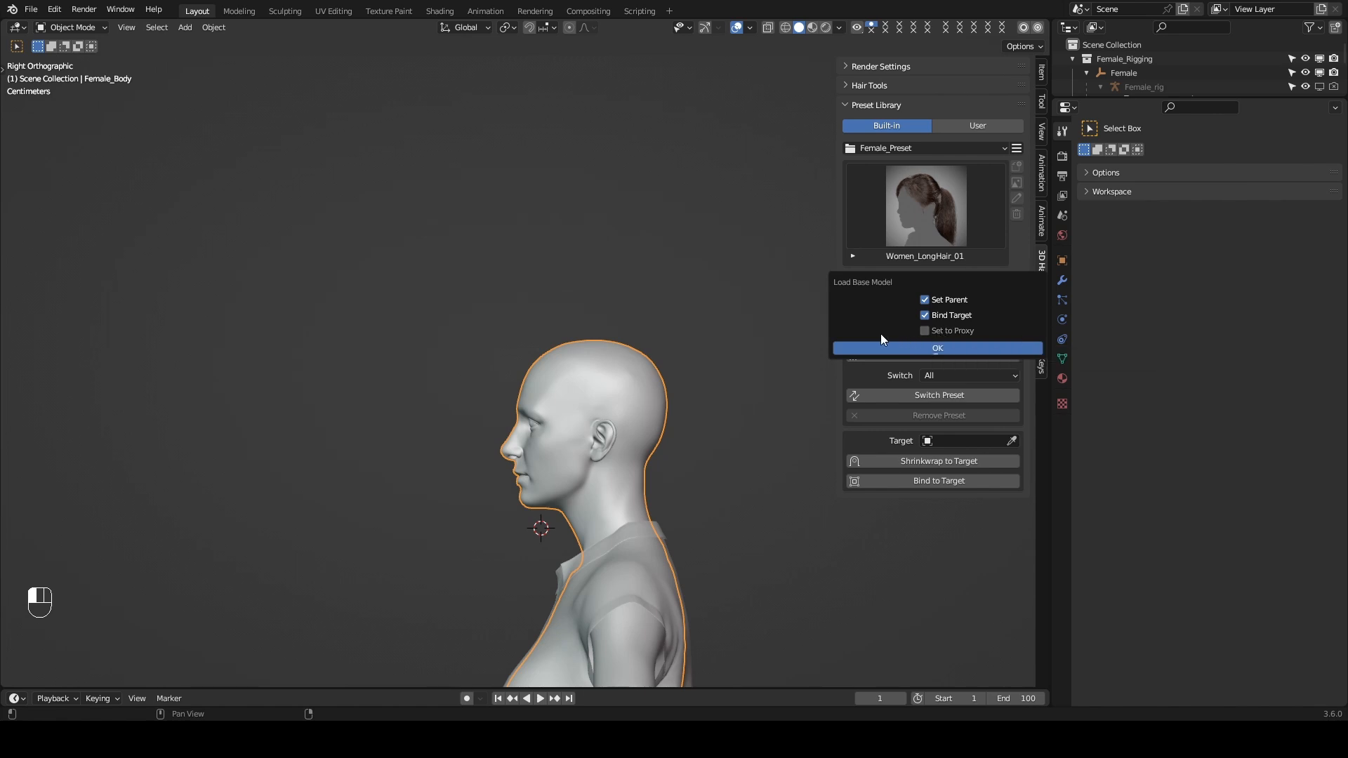
{"action": "middle_click_drag", "start_coordinate": [715, 402], "coordinate": [712, 336], "text": "shift"}
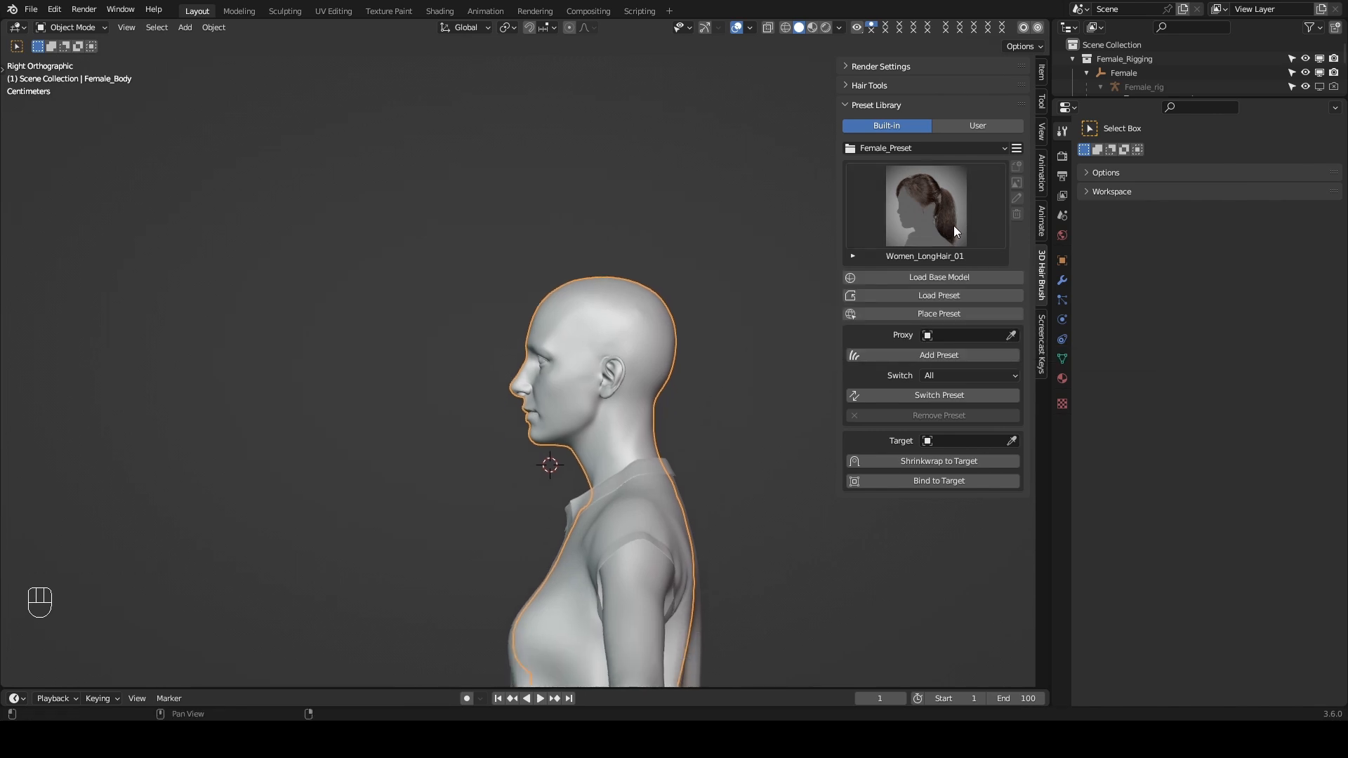
Enlarge the outliner, enable Female01_Hair in the viewport and select it.
{"action": "left_click_drag", "start_coordinate": [1100, 99], "coordinate": [1100, 292]}
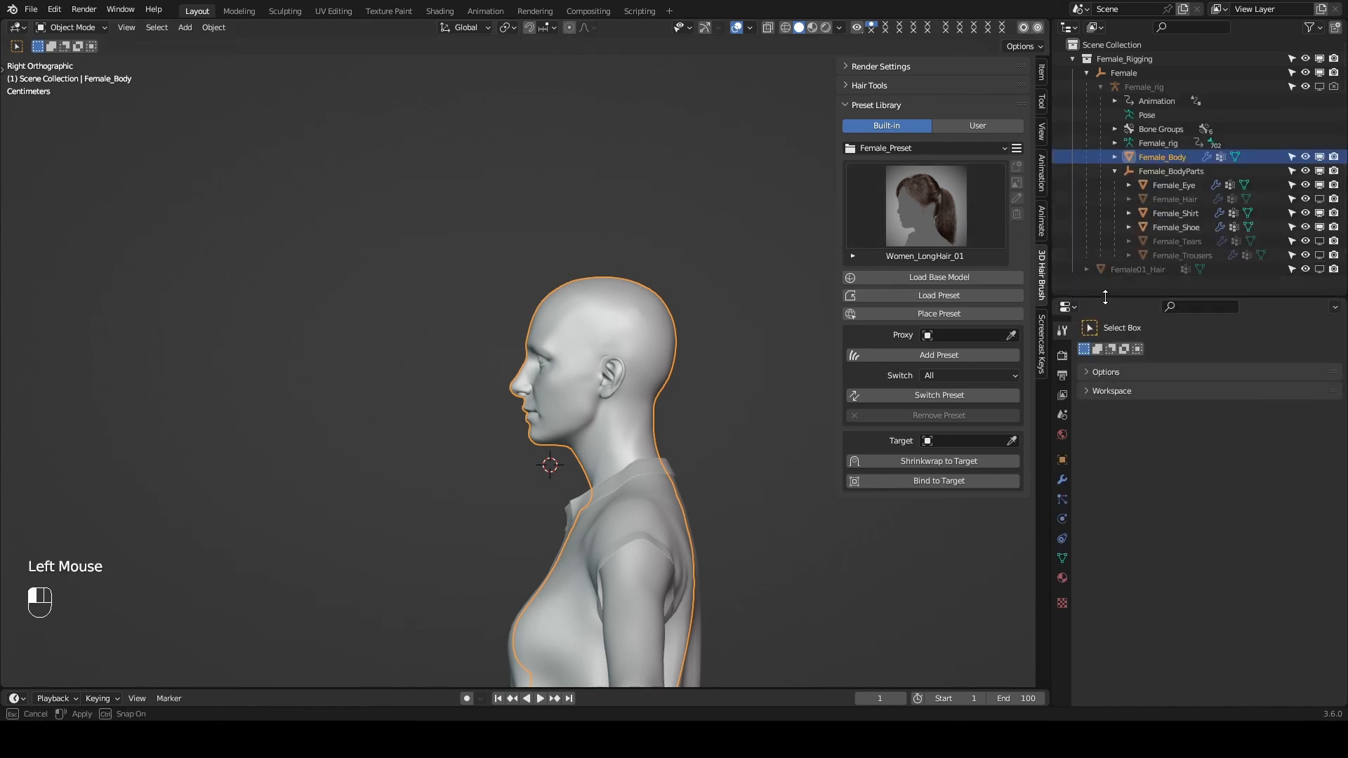
{"action": "left_click", "coordinate": [1319, 269]}
{"action": "left_click", "coordinate": [1137, 269]}
{"action": "scroll", "coordinate": [572, 318], "scroll_direction": "up", "scroll_amount": 3}
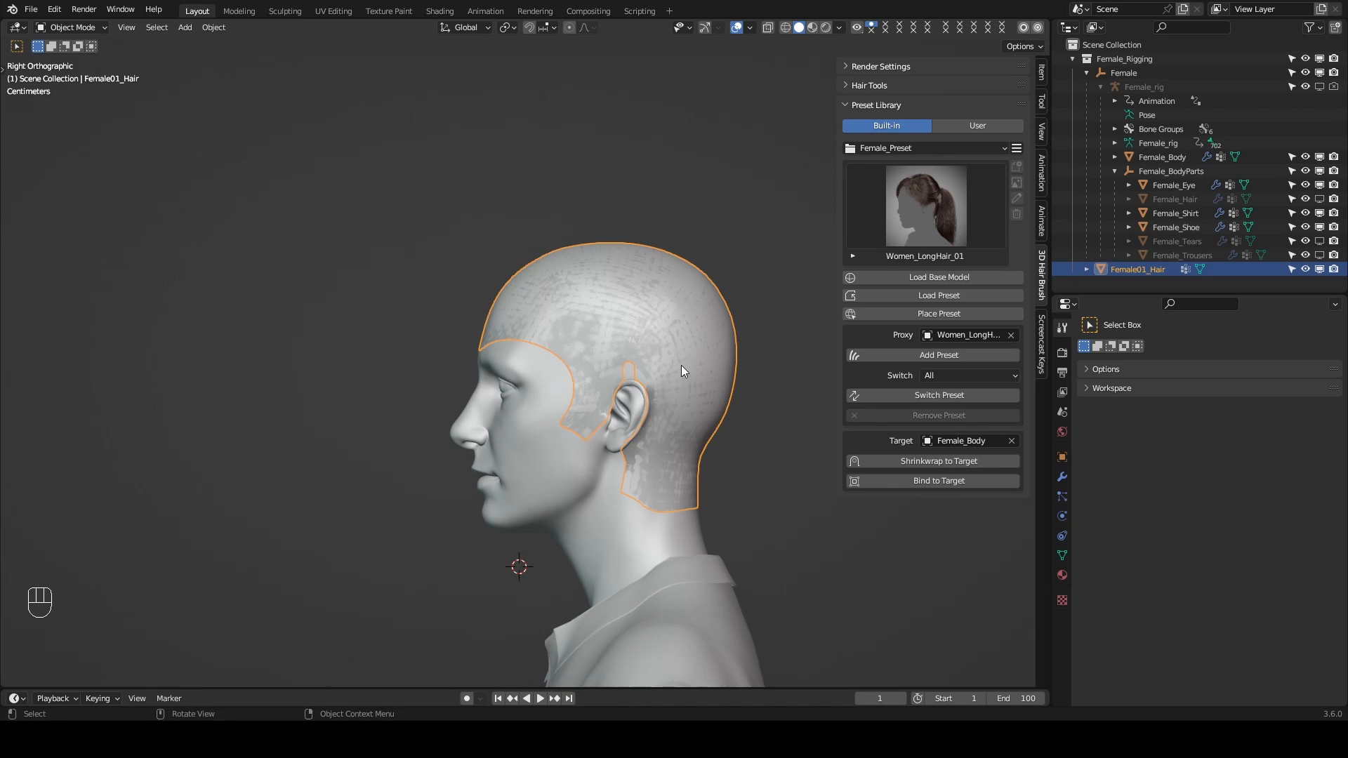
Load a base model for Female01_Hair with Set Parent, Bind Target and Set to Proxy enabled.
{"action": "left_click", "coordinate": [942, 276]}
{"action": "left_click", "coordinate": [945, 333]}
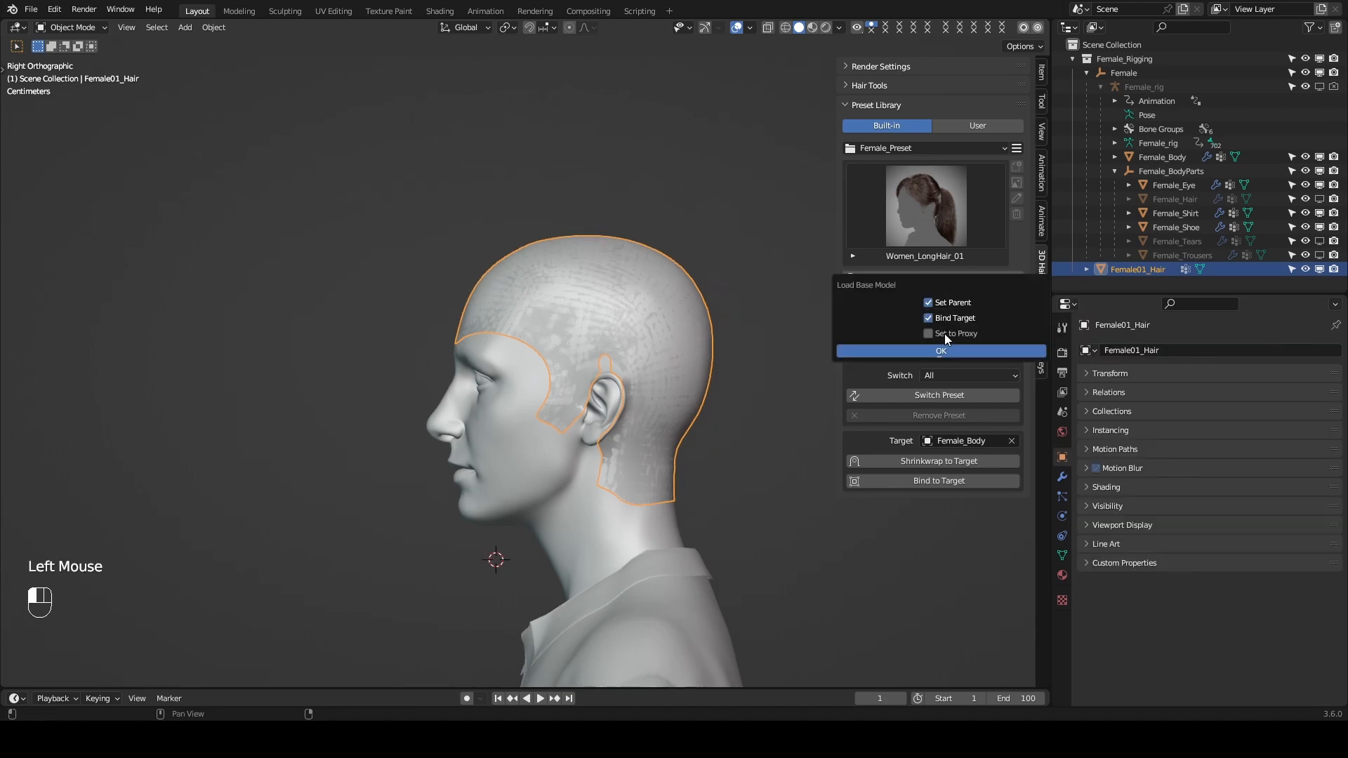
{"action": "left_click", "coordinate": [925, 351]}
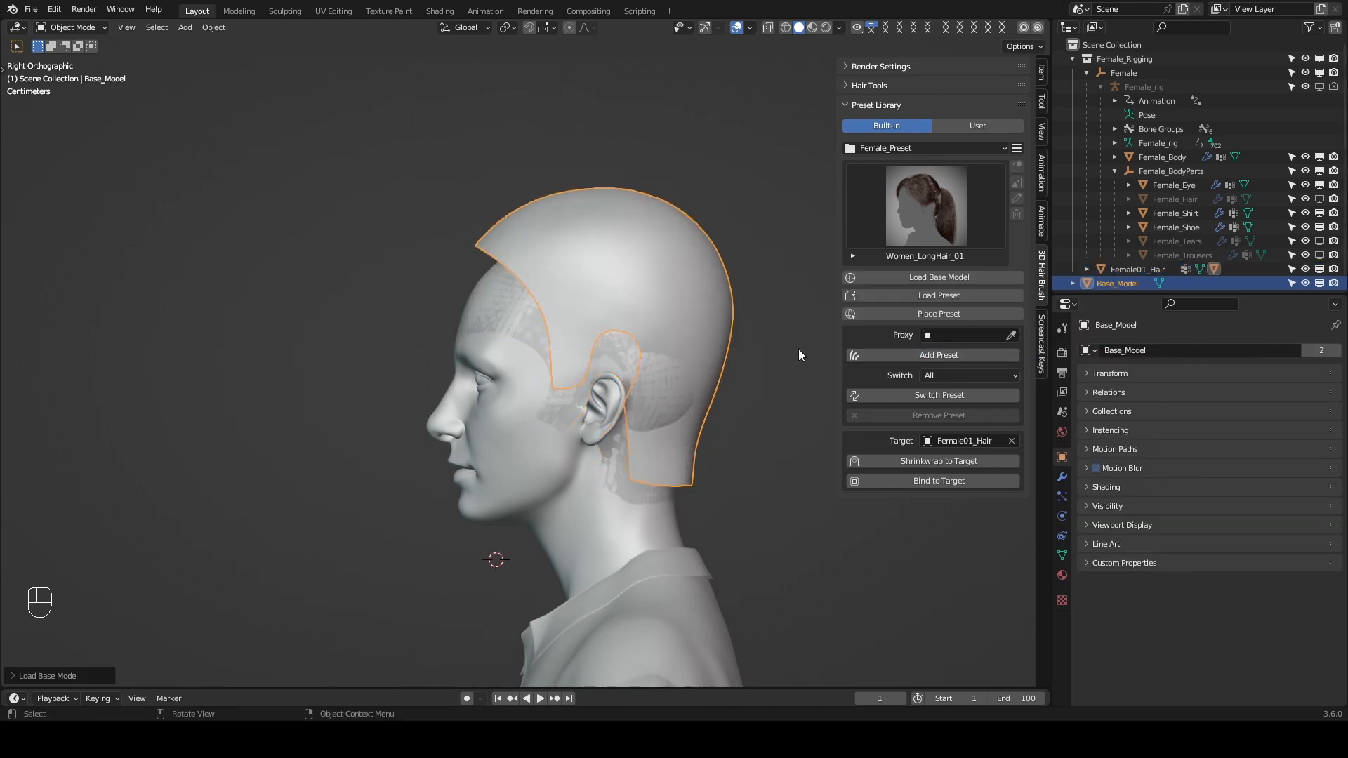
Move, scale and rotate the base model's mesh to fit the head, and shrinkwrap it to Female01_Hair.
{"action": "key", "text": "Tab"}
{"action": "key", "text": "g"}
{"action": "key", "text": "s"}
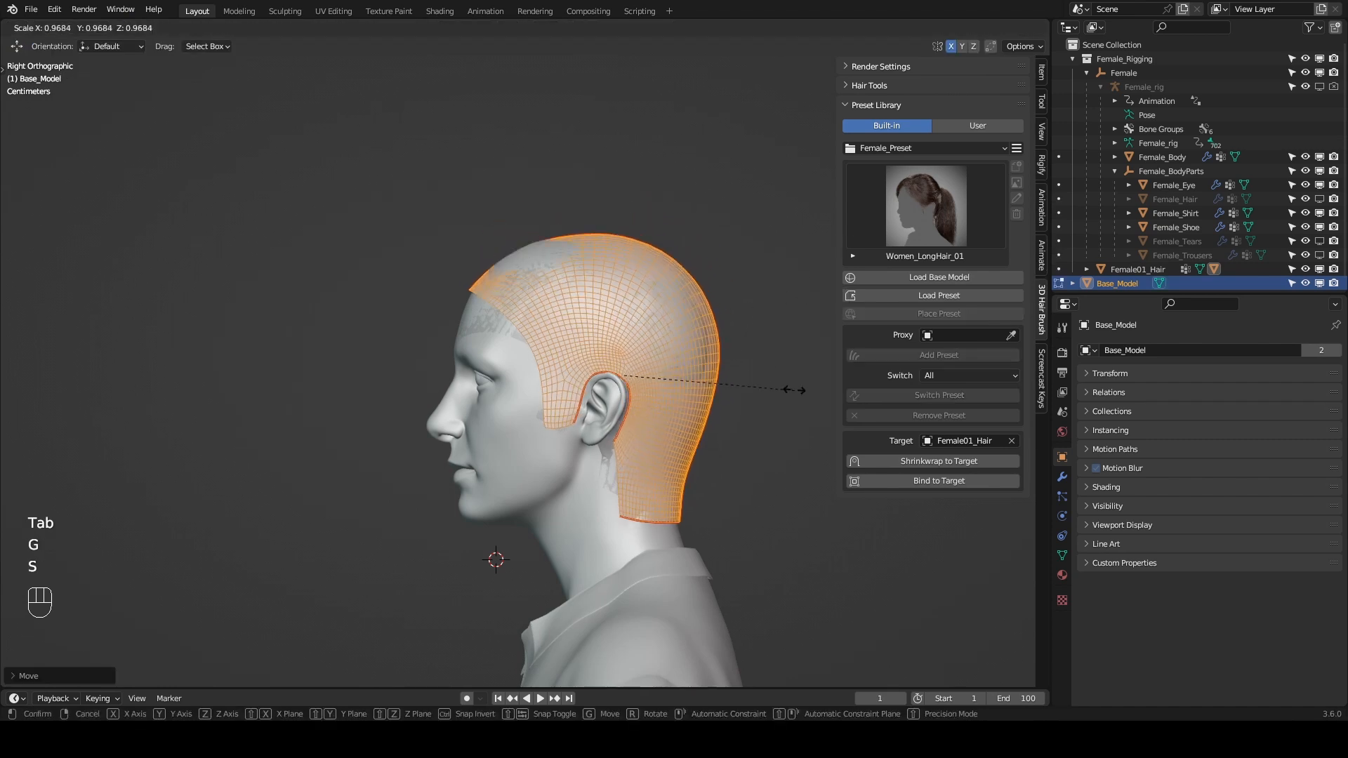
{"action": "left_click", "coordinate": [785, 390]}
{"action": "key", "text": "r"}
{"action": "left_click", "coordinate": [790, 450]}
{"action": "key", "text": "g"}
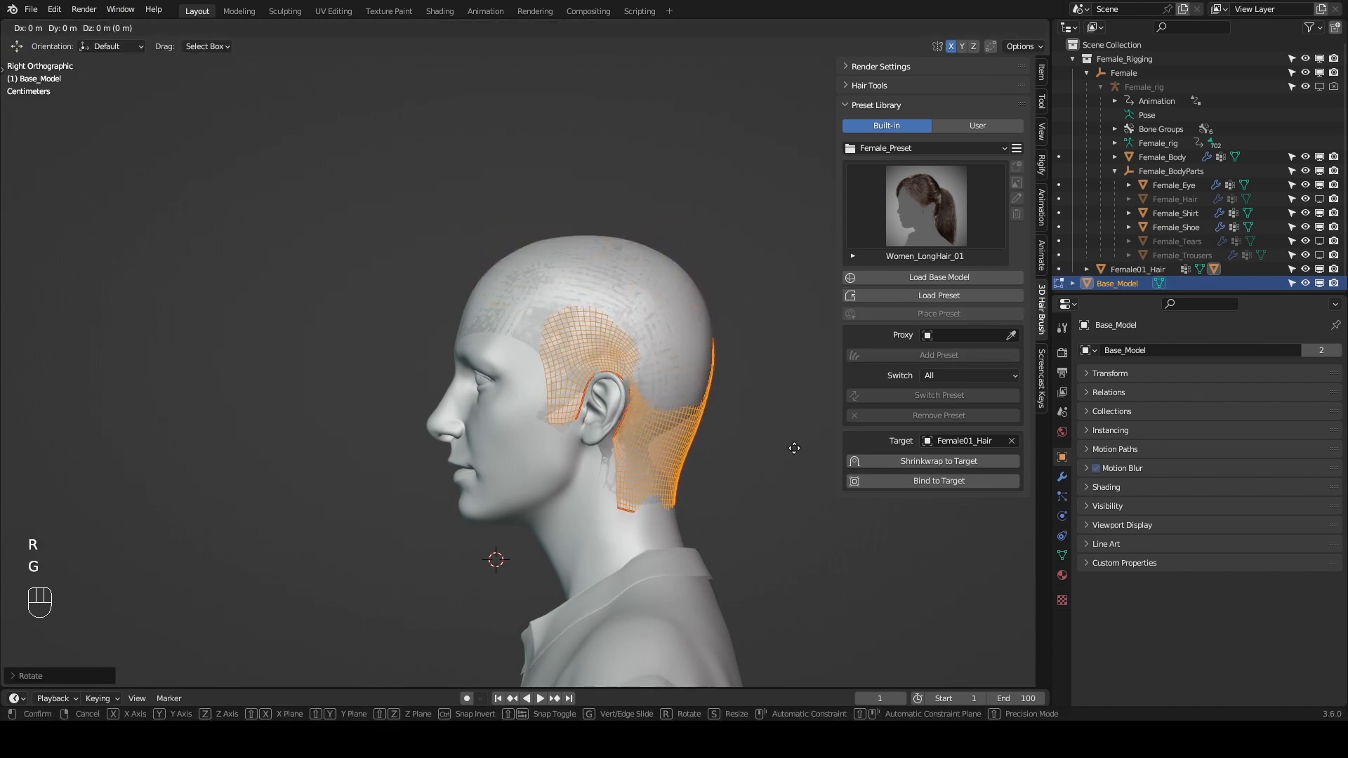
{"action": "left_click", "coordinate": [794, 447]}
{"action": "key", "text": "Tab"}
{"action": "left_click", "coordinate": [897, 458]}
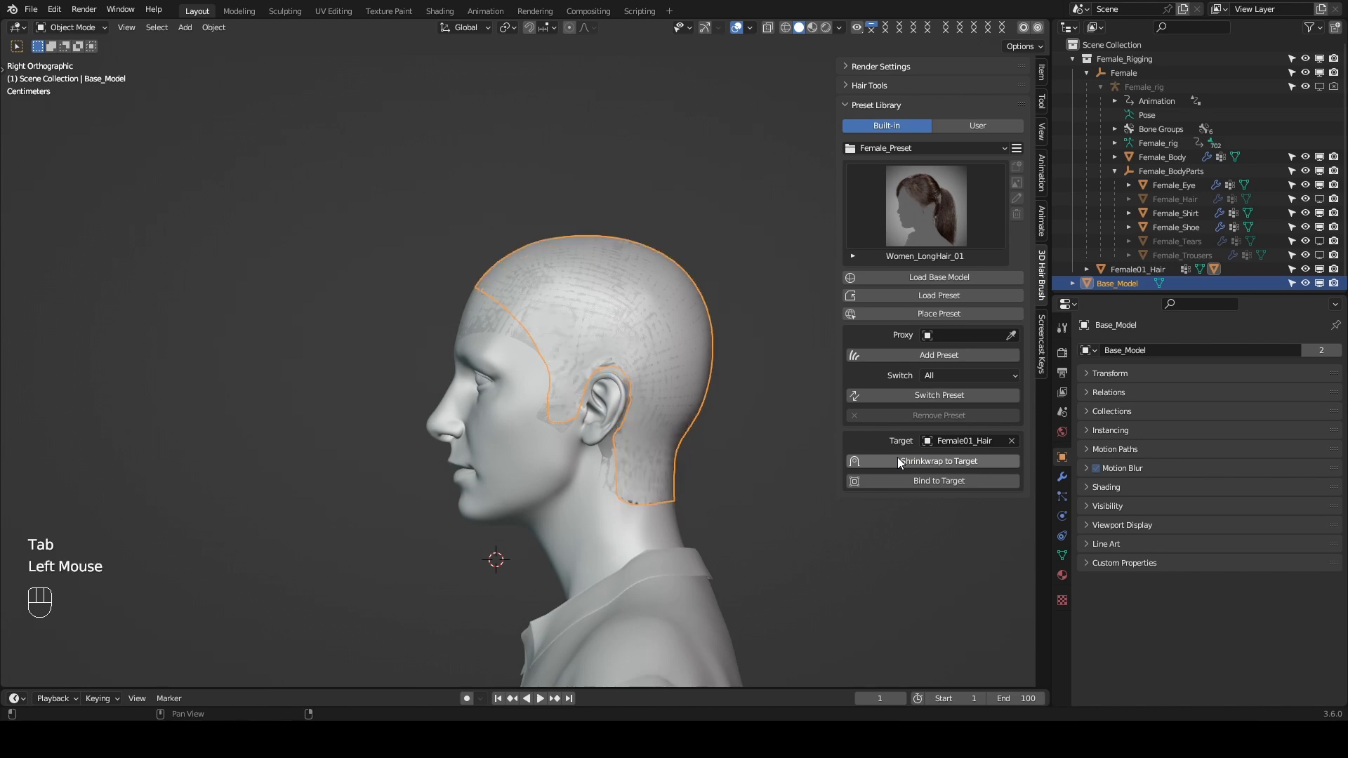
Select Female01_Hair and add the Women_LongHair_05 preset to it, using Base_Model as its Proxy.
{"action": "left_click", "coordinate": [476, 302]}
{"action": "left_click", "coordinate": [465, 304]}
{"action": "left_click", "coordinate": [466, 305]}
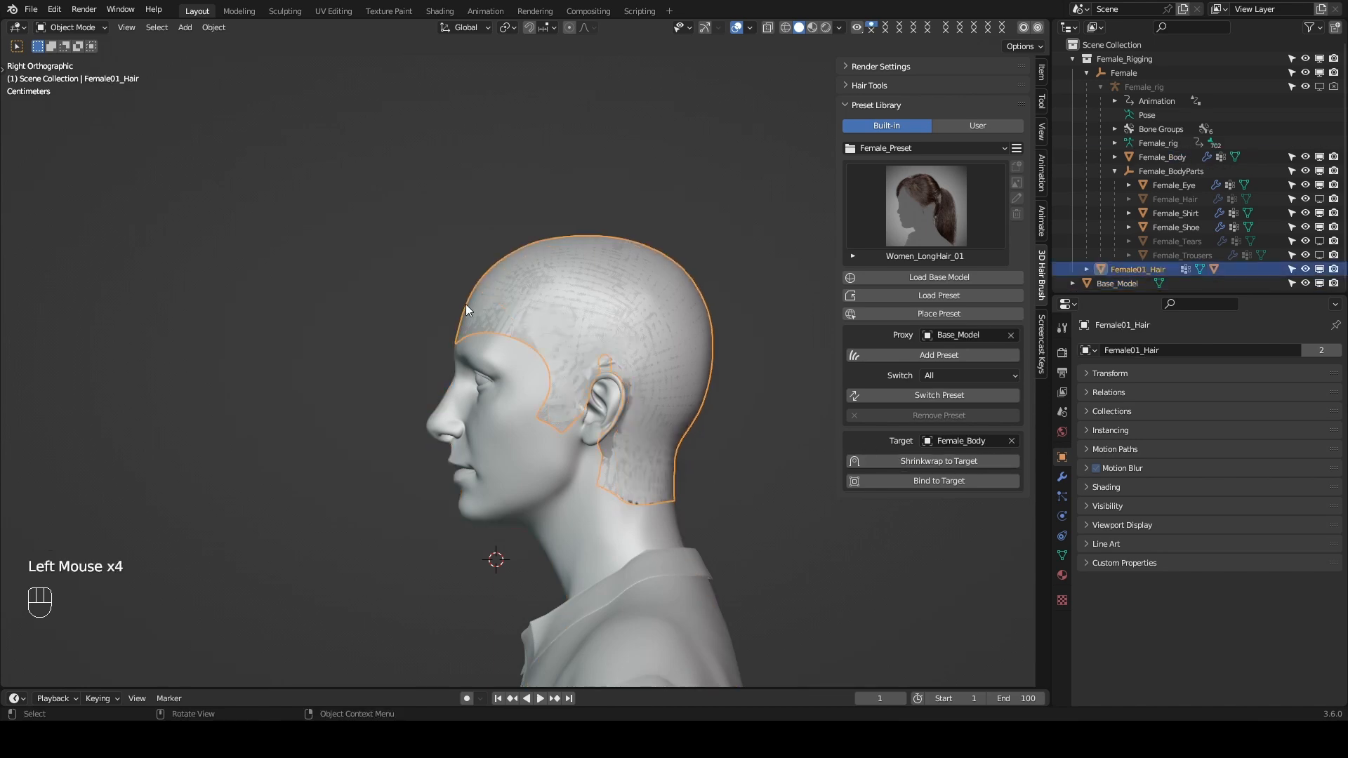
{"action": "left_click", "coordinate": [971, 337]}
{"action": "left_click", "coordinate": [906, 231]}
{"action": "left_click", "coordinate": [761, 309]}
{"action": "left_click", "coordinate": [940, 354]}
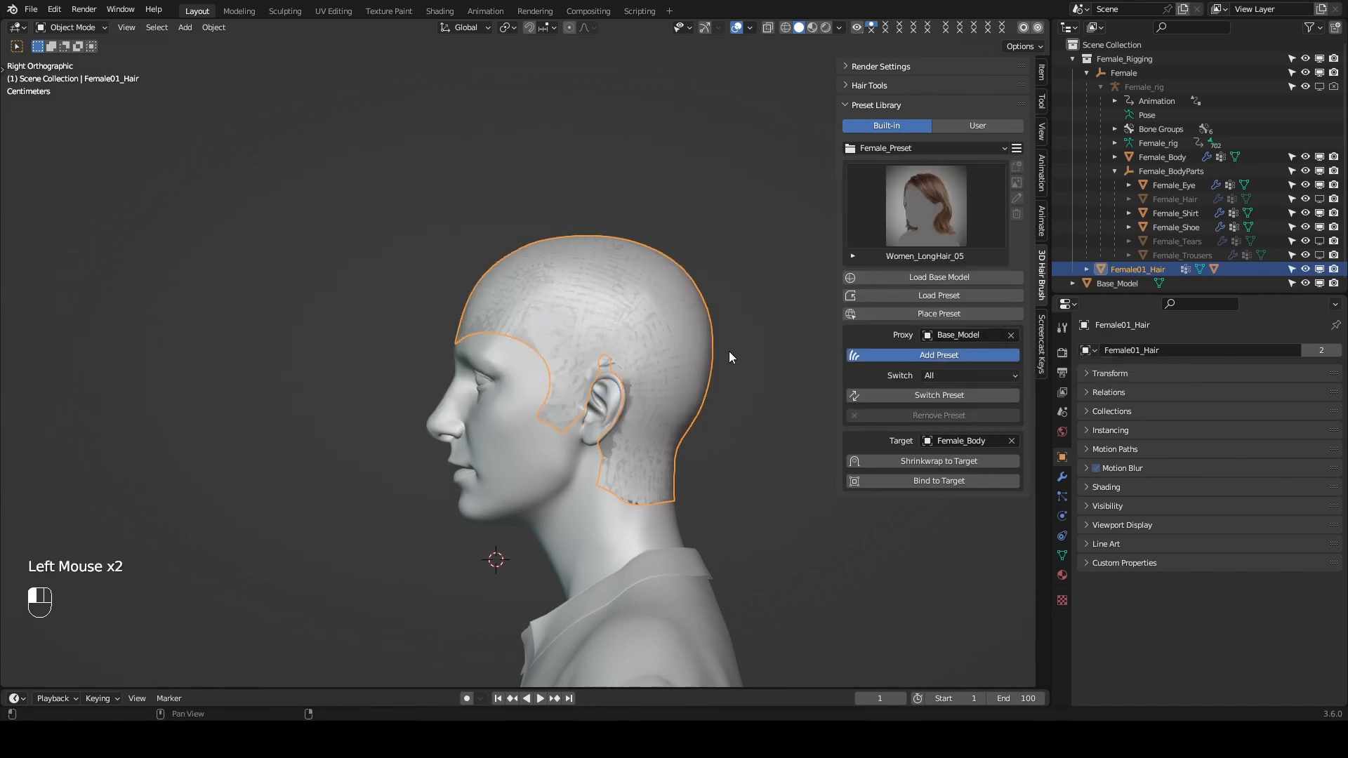
{"action": "middle_click_drag", "start_coordinate": [639, 361], "coordinate": [567, 390]}
Switch the hair on Female01_Hair to the Women_ShortHair_01 preset.
{"action": "left_click", "coordinate": [932, 247]}
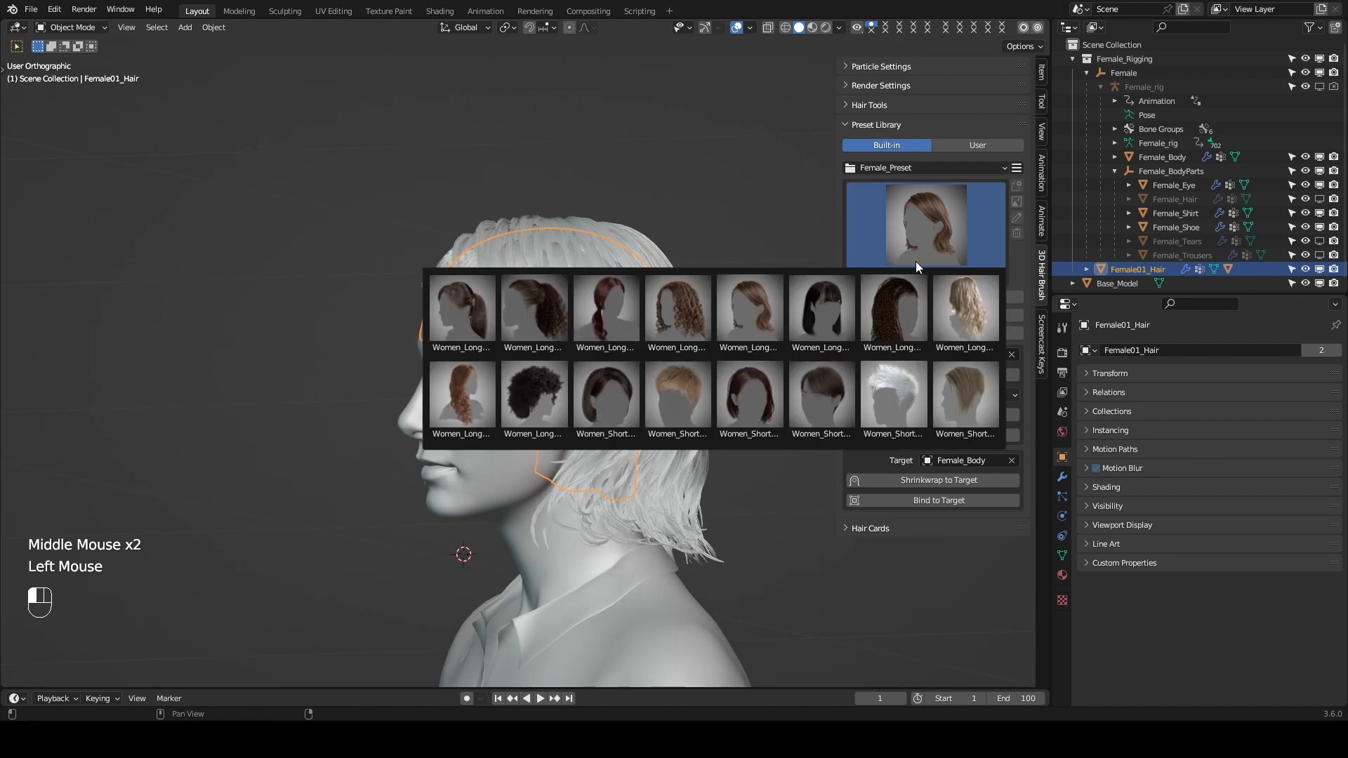
{"action": "left_click", "coordinate": [609, 381]}
{"action": "left_click", "coordinate": [948, 409]}
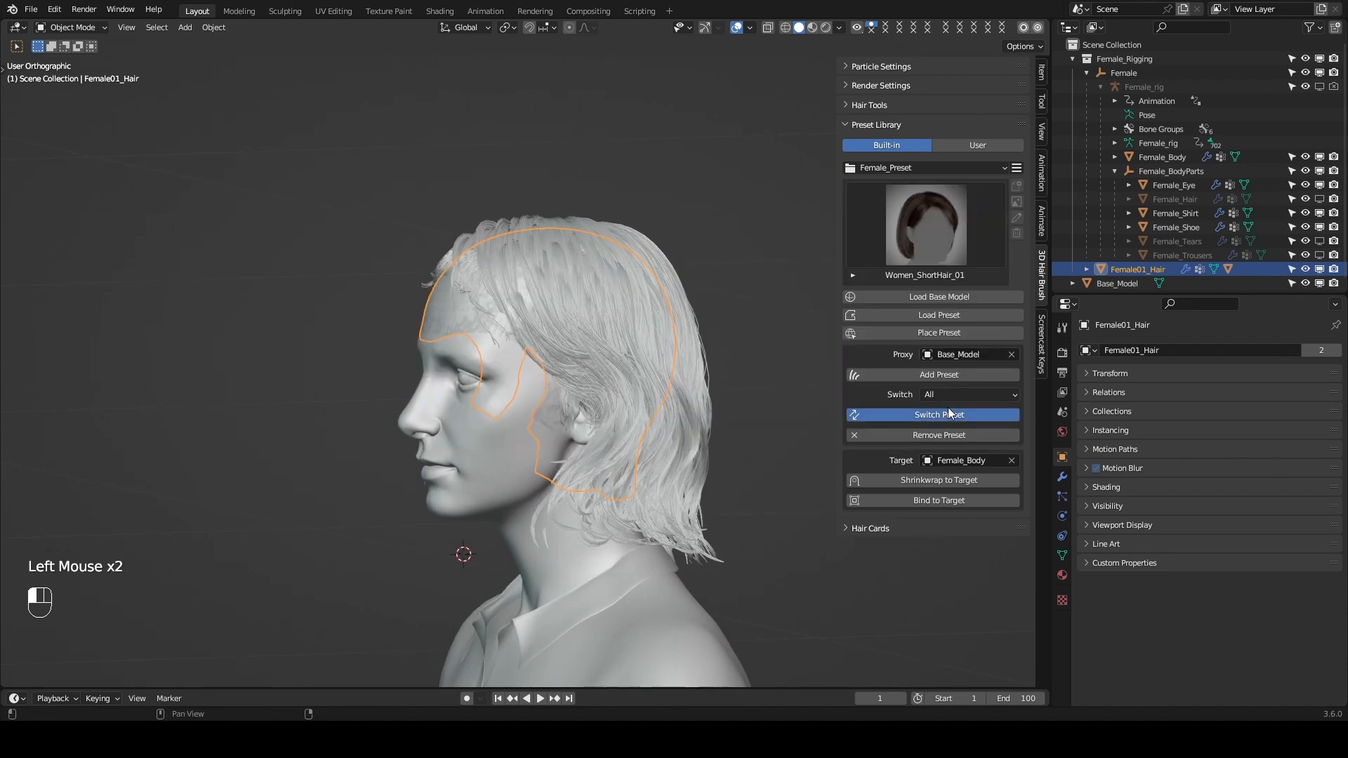
{"action": "scroll", "coordinate": [704, 364], "scroll_direction": "down", "scroll_amount": 1}
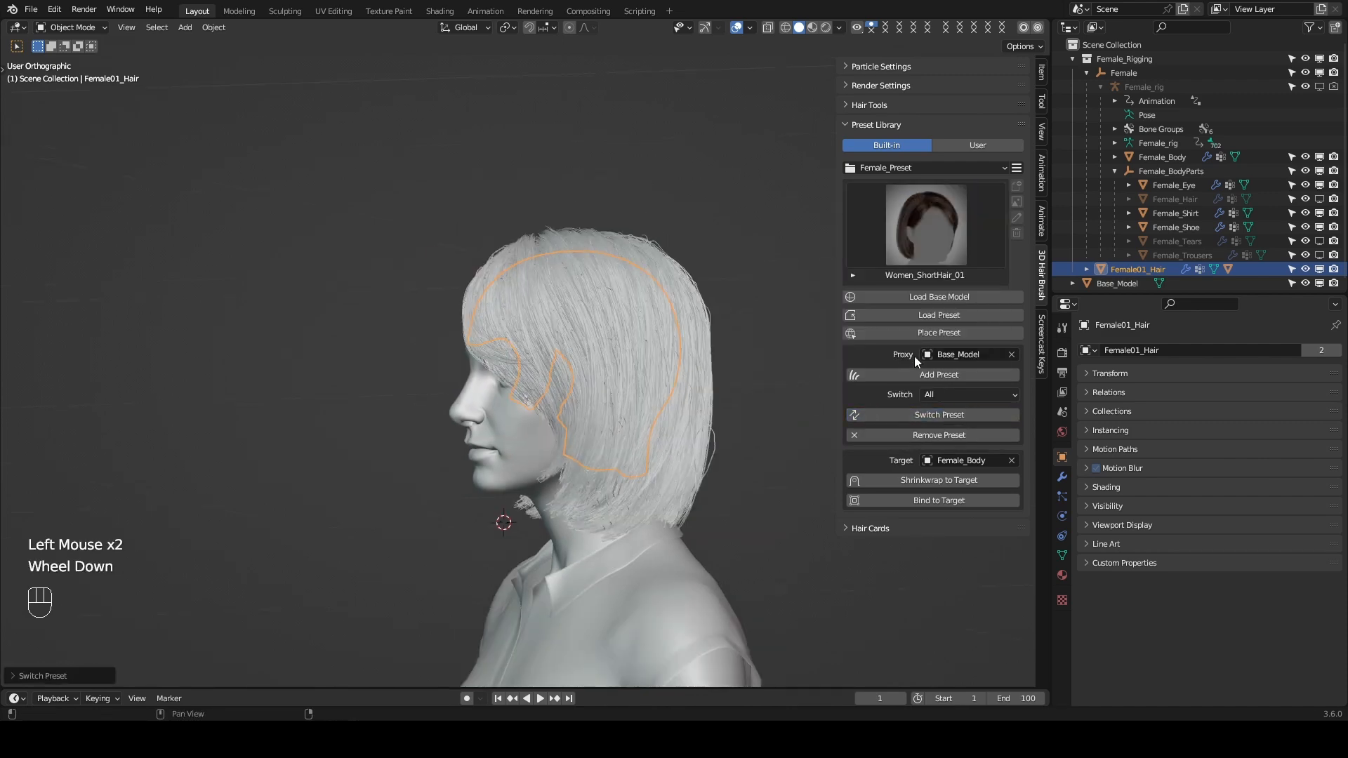
Clear the Proxy object and try to switch the hair to the Women_ShortHair_04 preset.
{"action": "left_click", "coordinate": [1011, 355]}
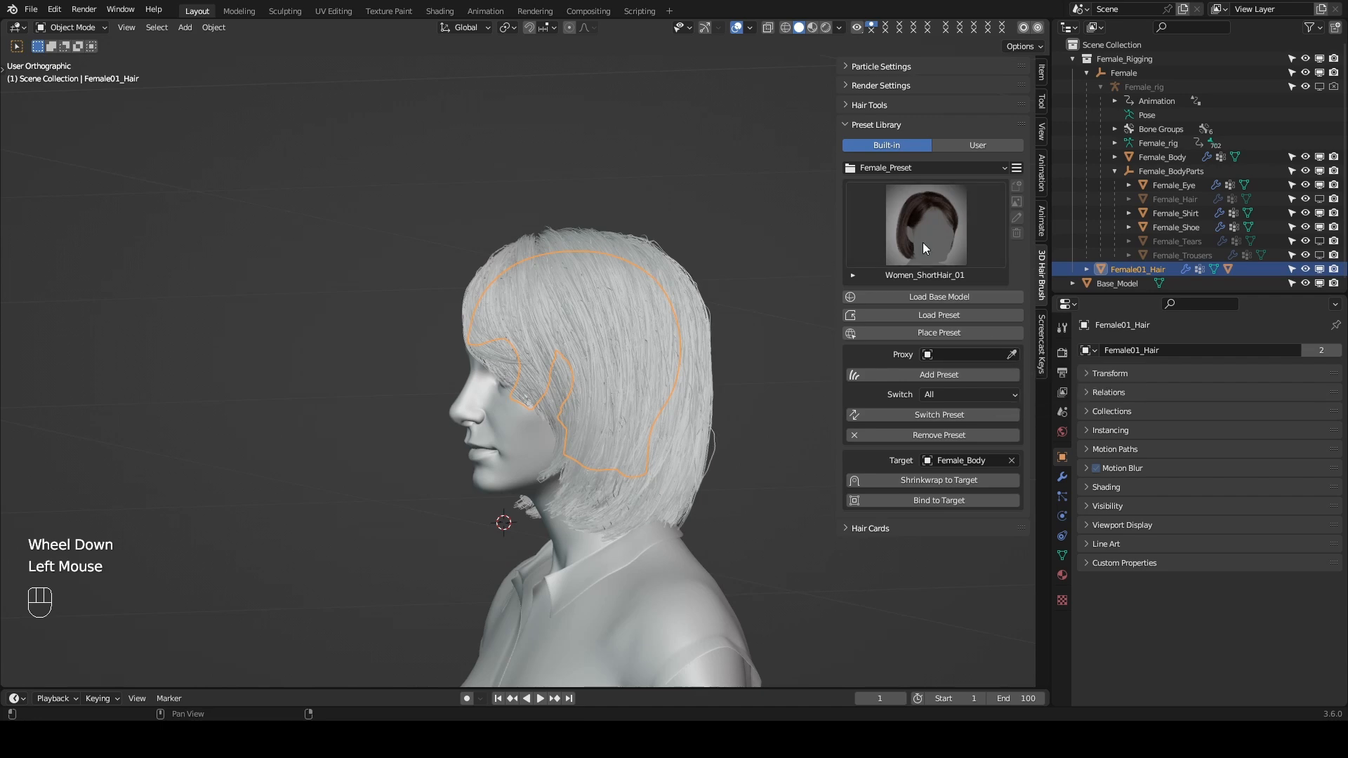
{"action": "left_click", "coordinate": [915, 244]}
{"action": "left_click", "coordinate": [821, 393]}
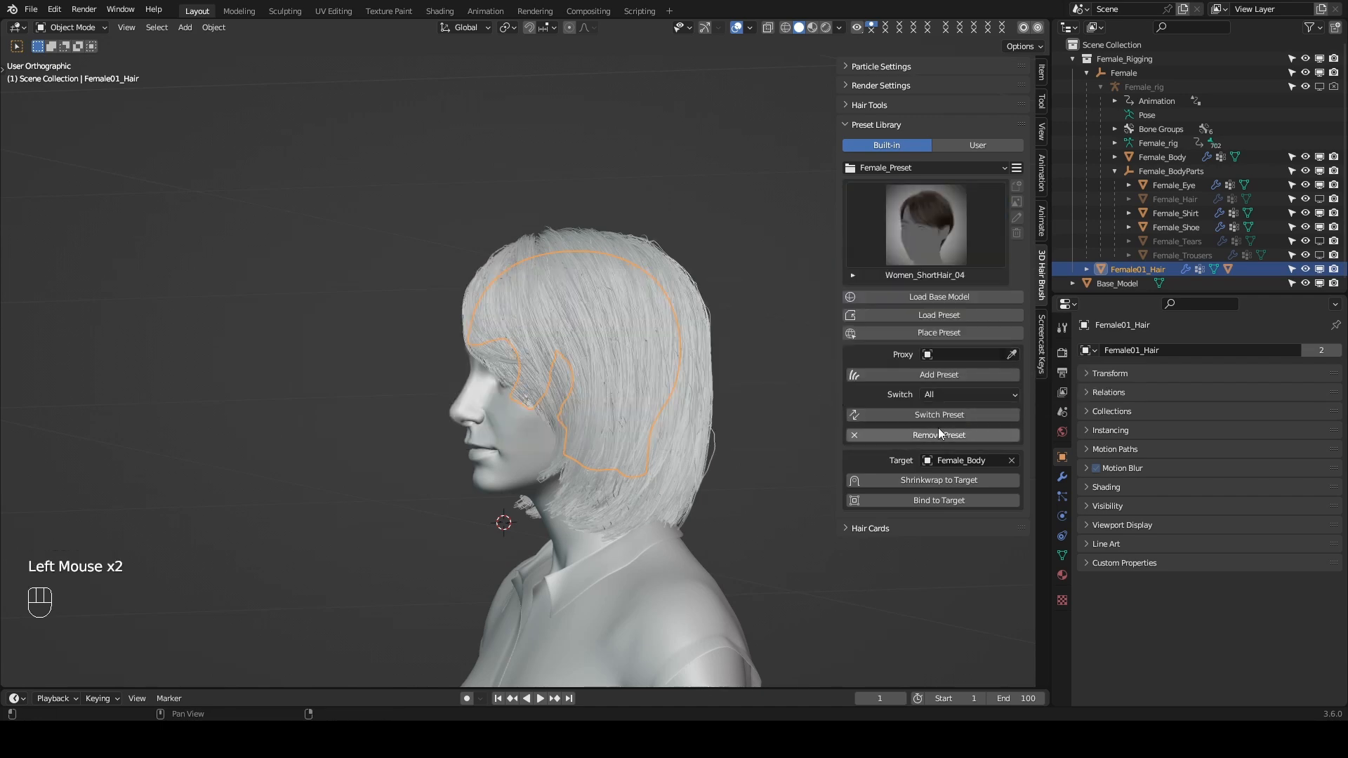
{"action": "left_click", "coordinate": [942, 419]}
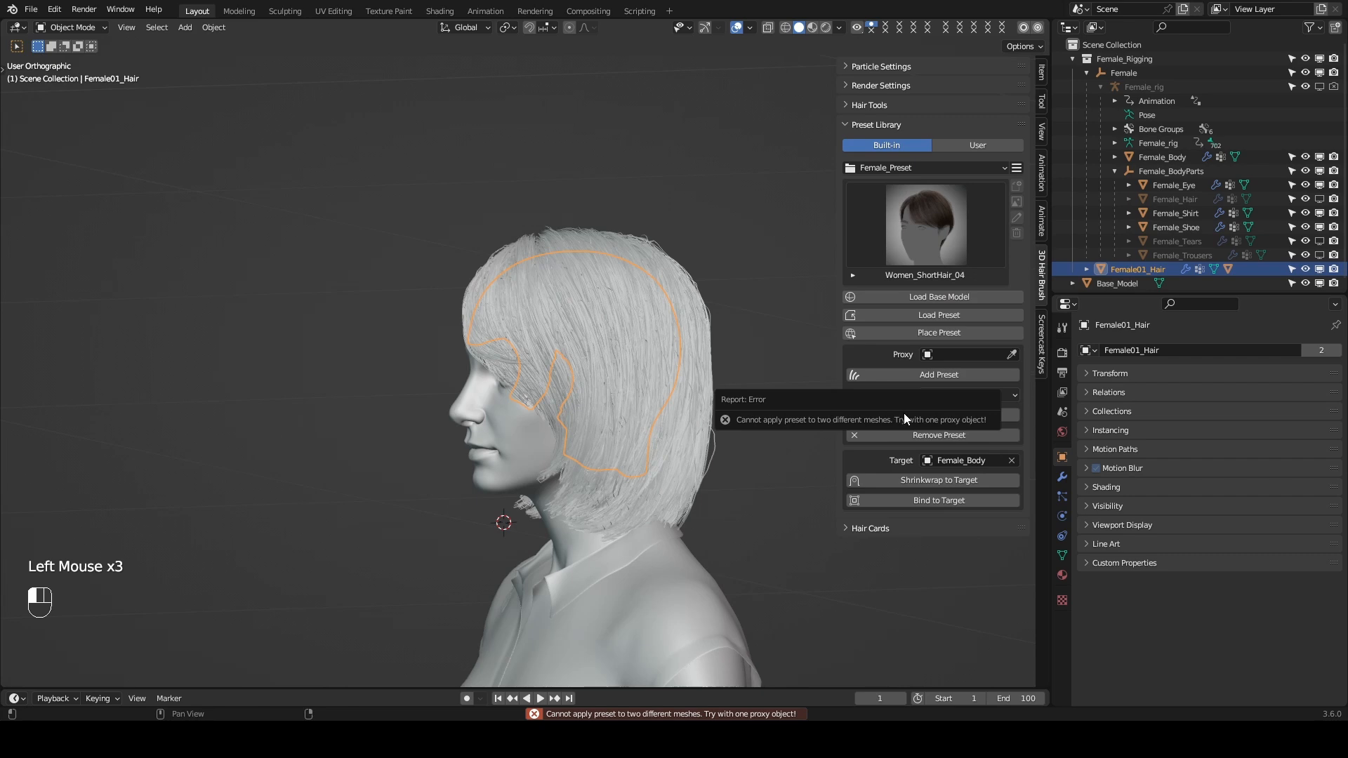
Delete Female01_Hair and select the female body.
{"action": "middle_click", "coordinate": [702, 373]}
{"action": "key", "text": "x"}
{"action": "left_click", "coordinate": [679, 347]}
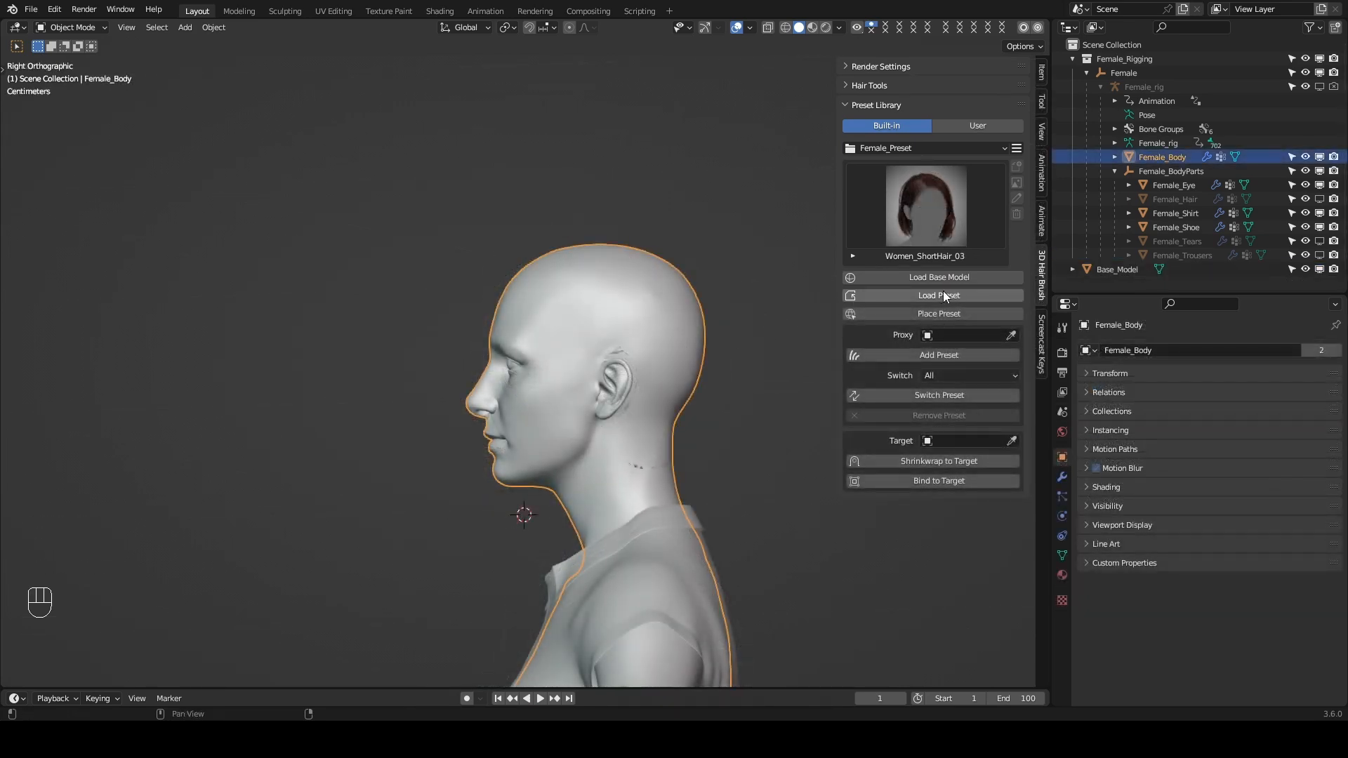
Load the Women_ShortHair_03 preset onto the female body with Bind Target enabled.
{"action": "left_click", "coordinate": [949, 296]}
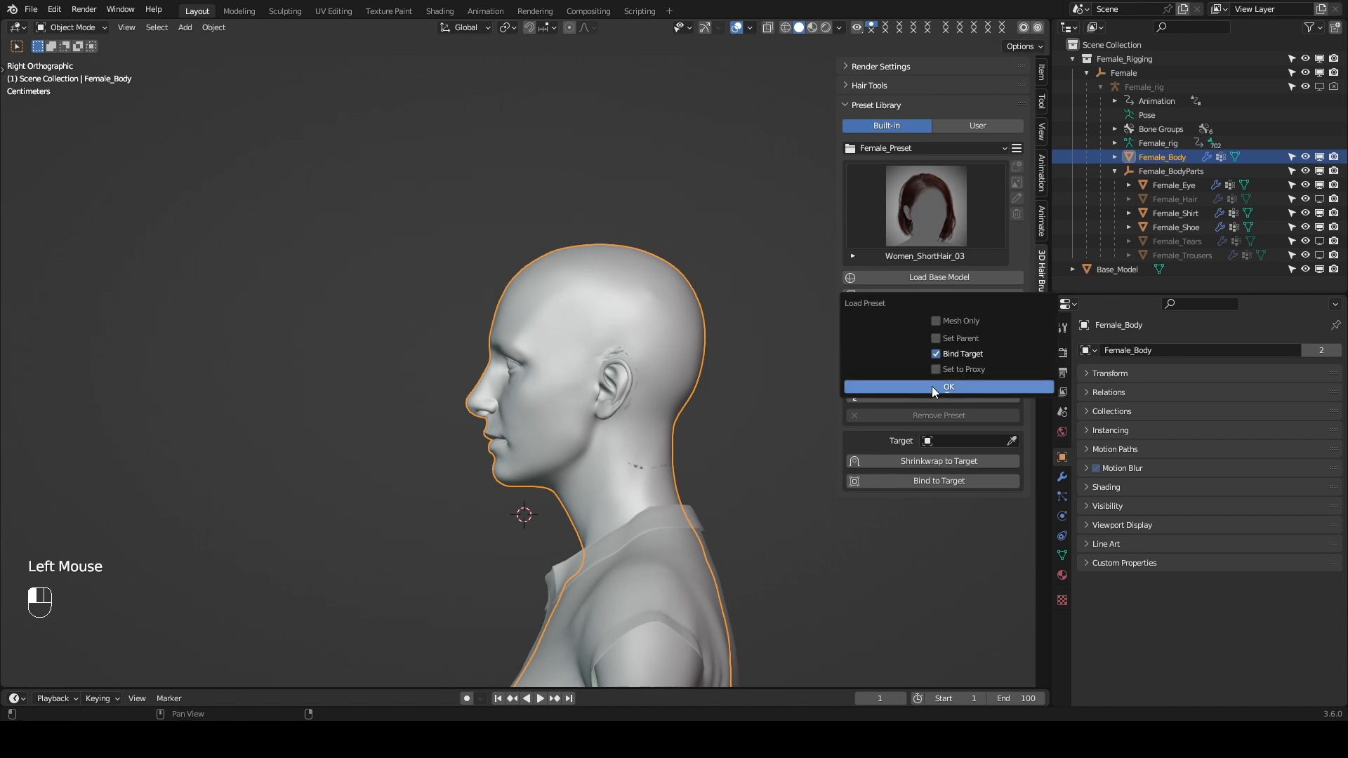
{"action": "left_click", "coordinate": [932, 386]}
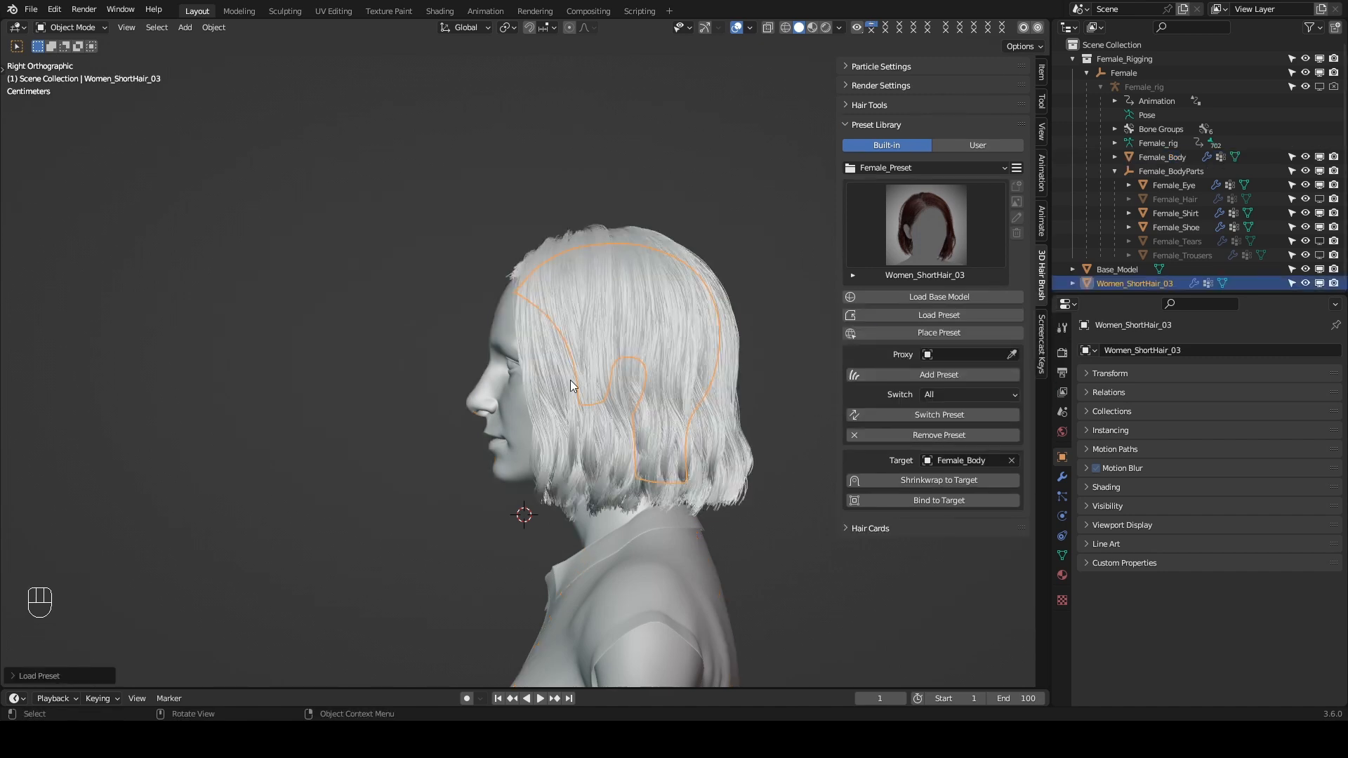
Move and scale the whole Women_ShortHair_03 scalp mesh over the head and shrinkwrap it to Female_Body.
{"action": "key", "text": "Tab"}
{"action": "key", "text": "g"}
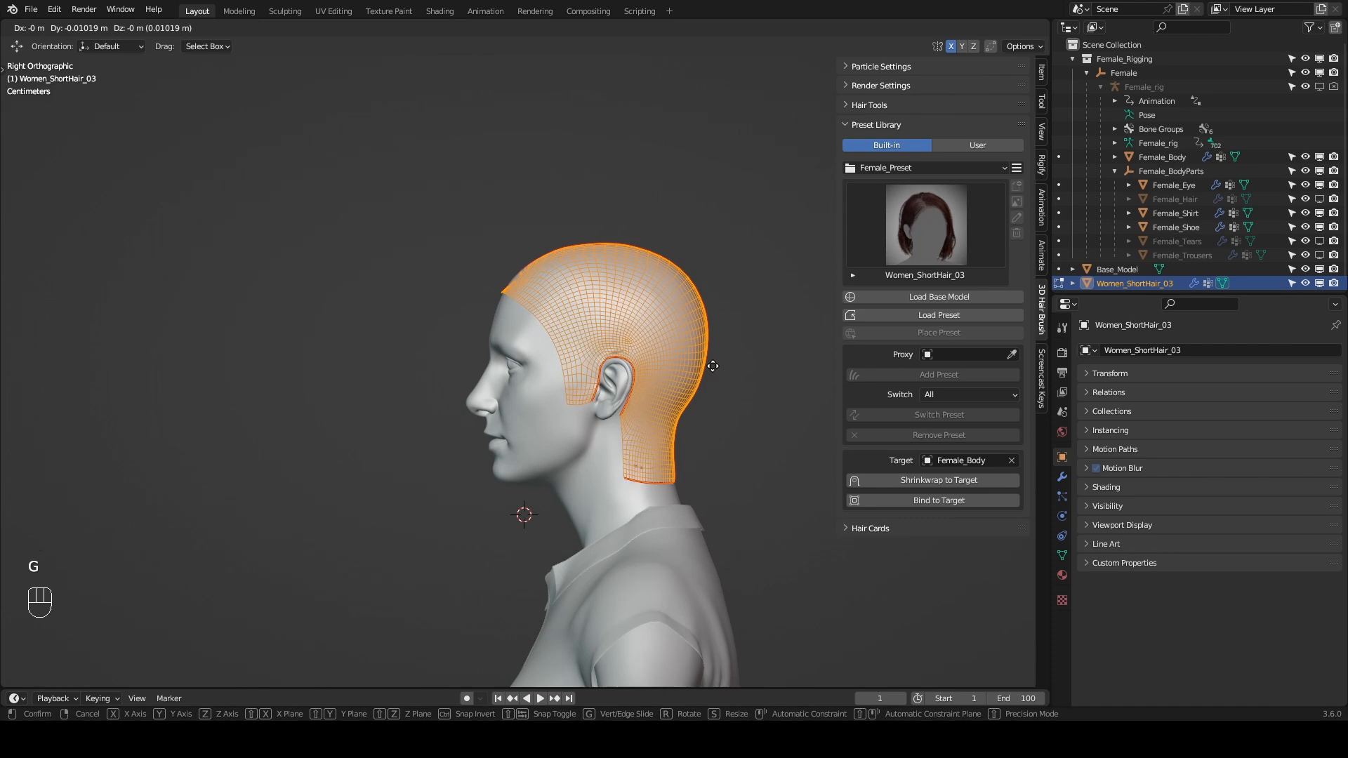
{"action": "left_click", "coordinate": [714, 365]}
{"action": "scroll", "coordinate": [714, 366], "scroll_direction": "up", "scroll_amount": 1}
{"action": "key", "text": "s"}
{"action": "left_click", "coordinate": [755, 418]}
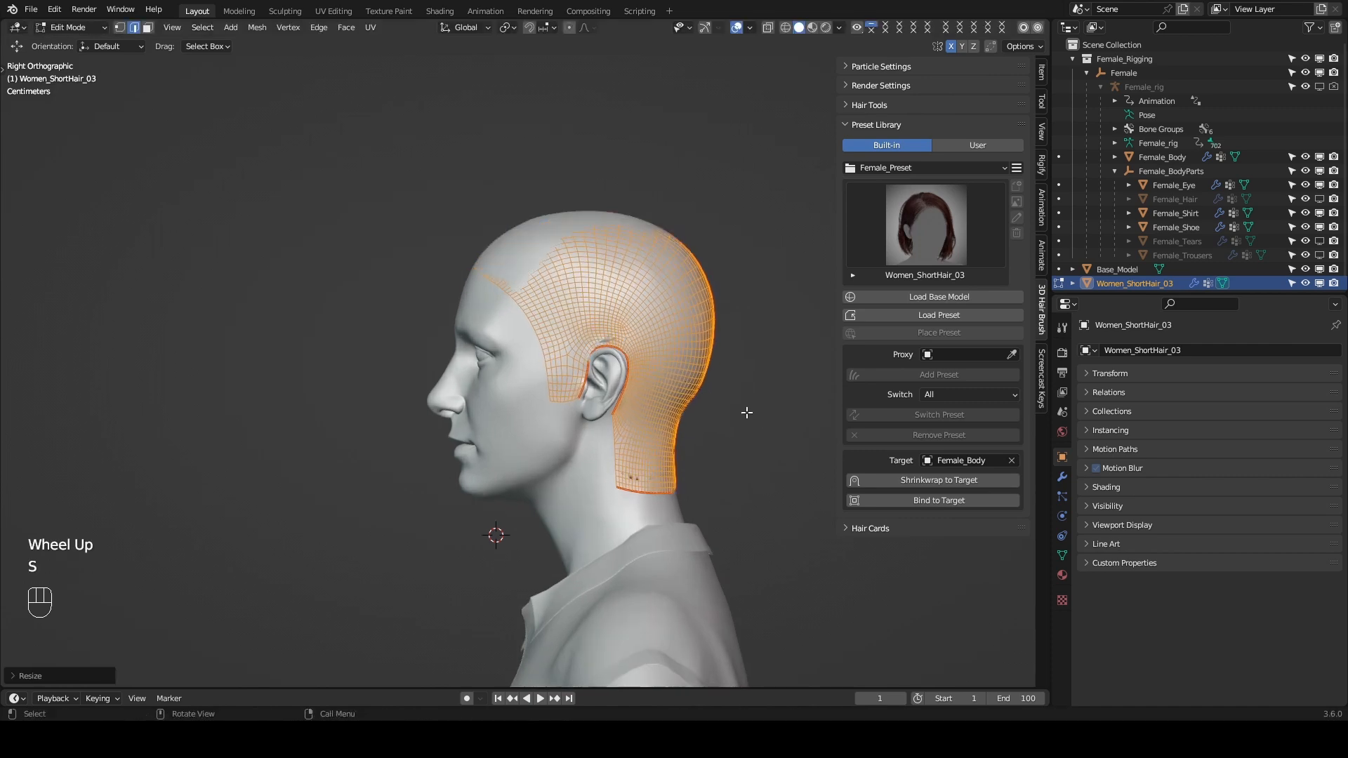
{"action": "key", "text": "Tab"}
{"action": "left_click", "coordinate": [892, 480]}
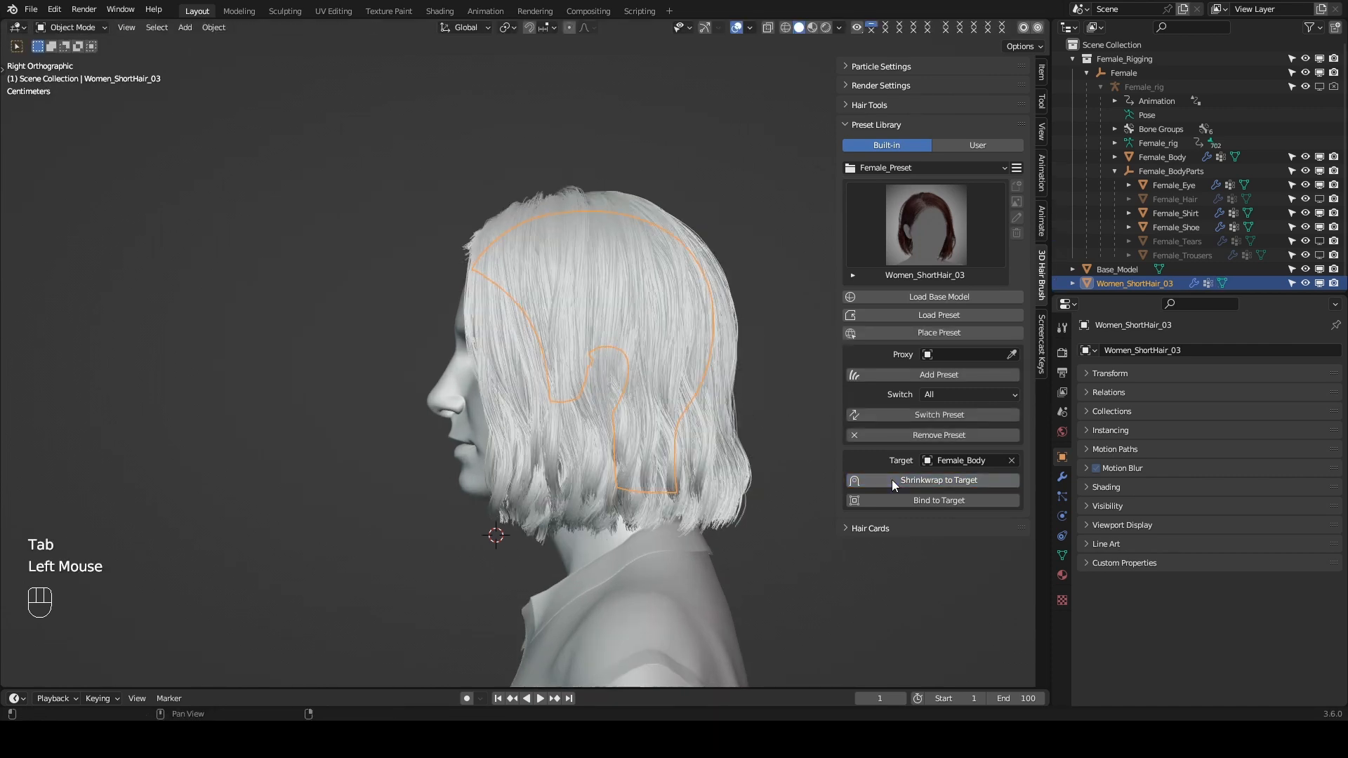
Switch the hair on the fitted scalp mesh to the Women_ShortHair_06 preset.
{"action": "scroll", "coordinate": [735, 330], "scroll_direction": "down", "scroll_amount": 2}
{"action": "scroll", "coordinate": [734, 330], "scroll_direction": "up", "scroll_amount": 1}
{"action": "middle_click_drag", "start_coordinate": [734, 330], "coordinate": [752, 364]}
{"action": "left_click", "coordinate": [929, 234]}
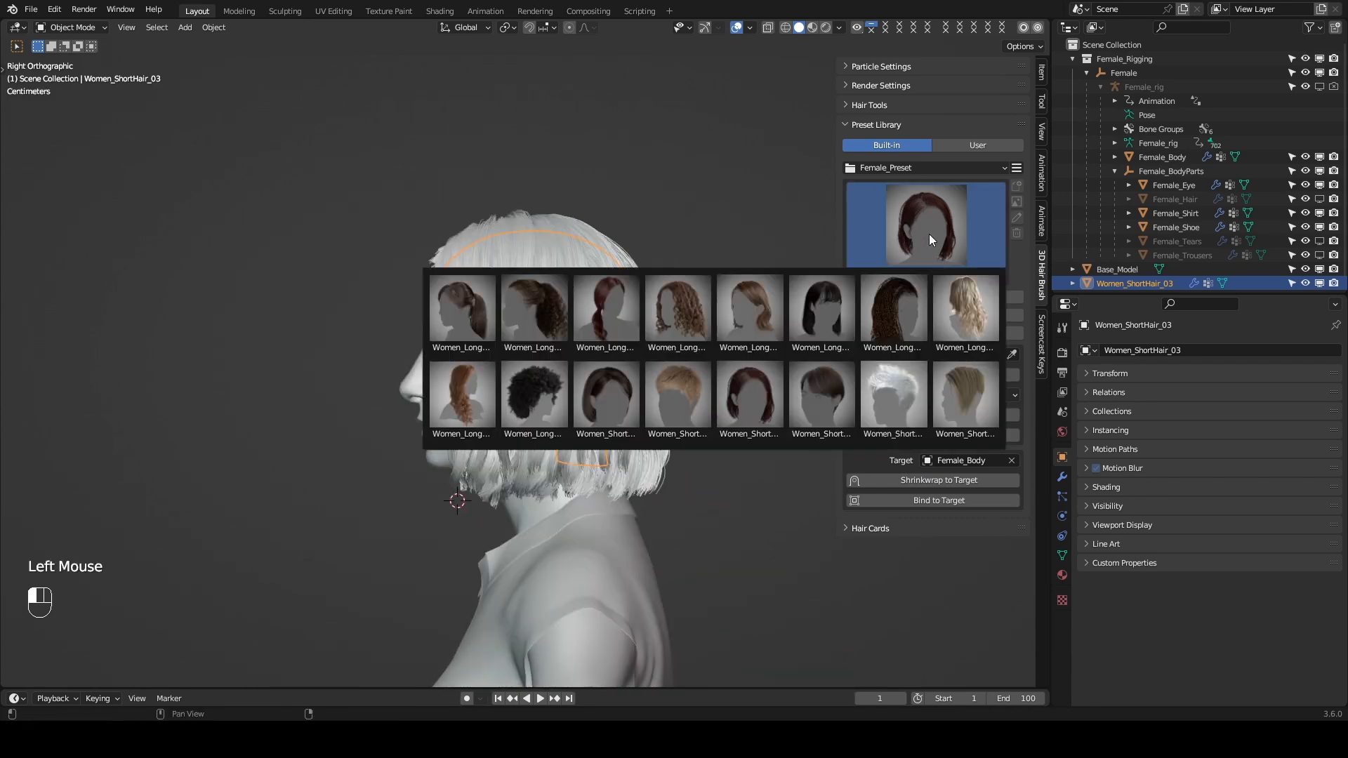
{"action": "left_click", "coordinate": [966, 389]}
{"action": "left_click", "coordinate": [934, 414]}
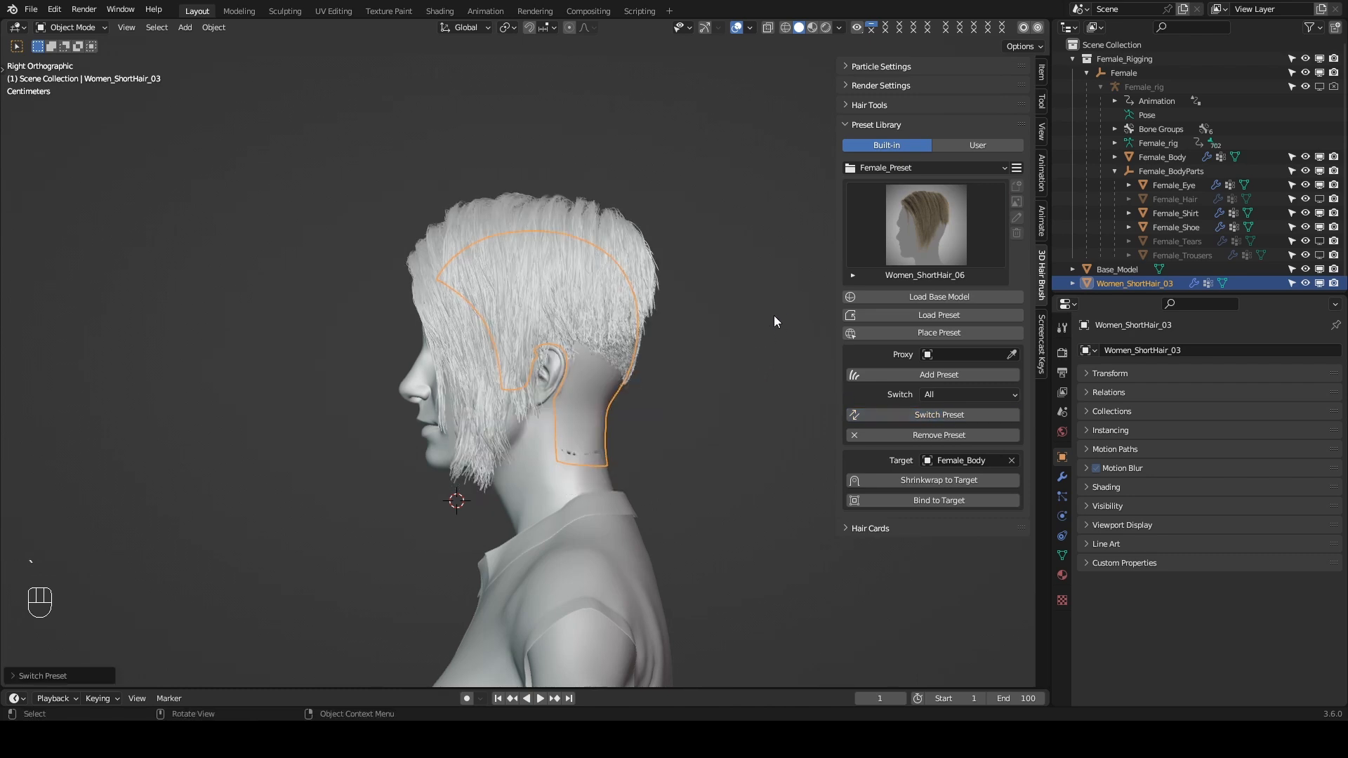
Delete the Women_ShortHair_03 object and load the Women_ShortHair_06 preset with Mesh Only and Bind Target enabled.
{"action": "left_click", "coordinate": [926, 313]}
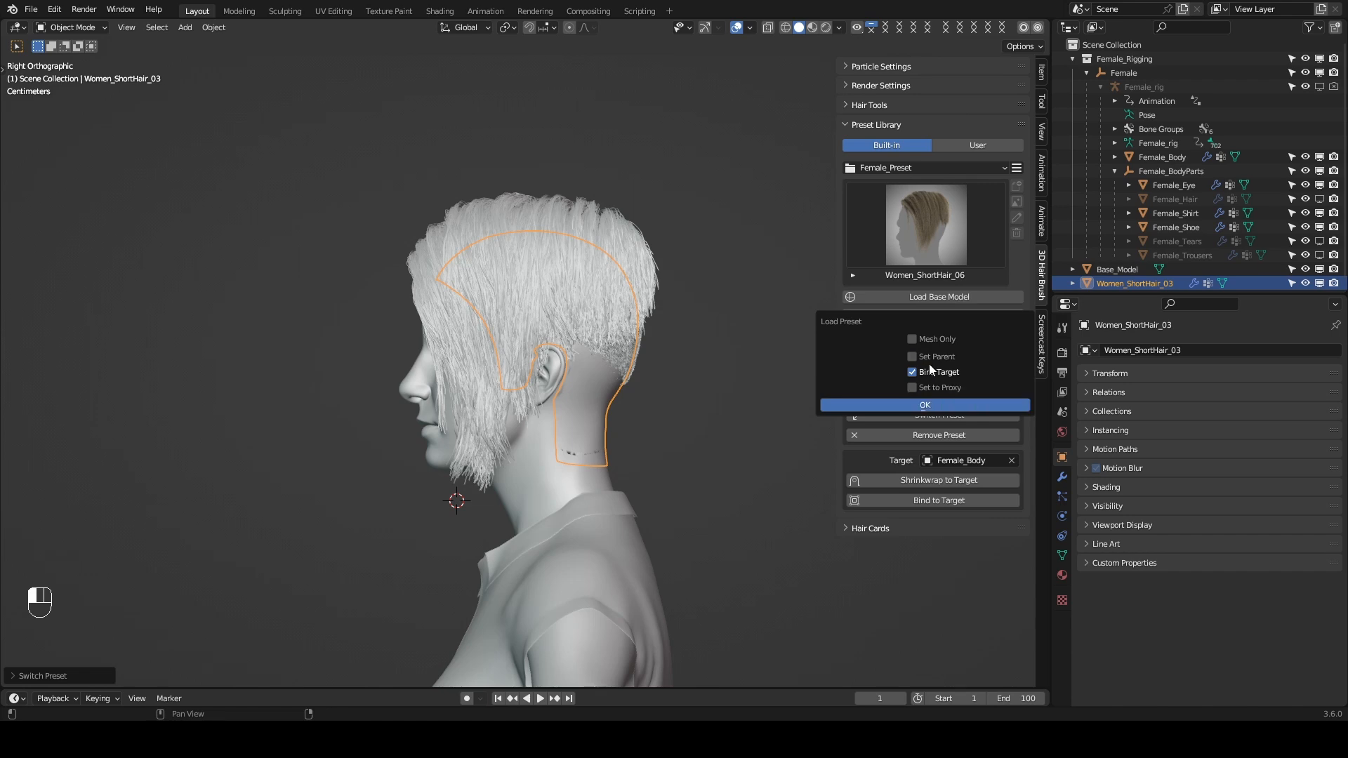
{"action": "left_click", "coordinate": [913, 297]}
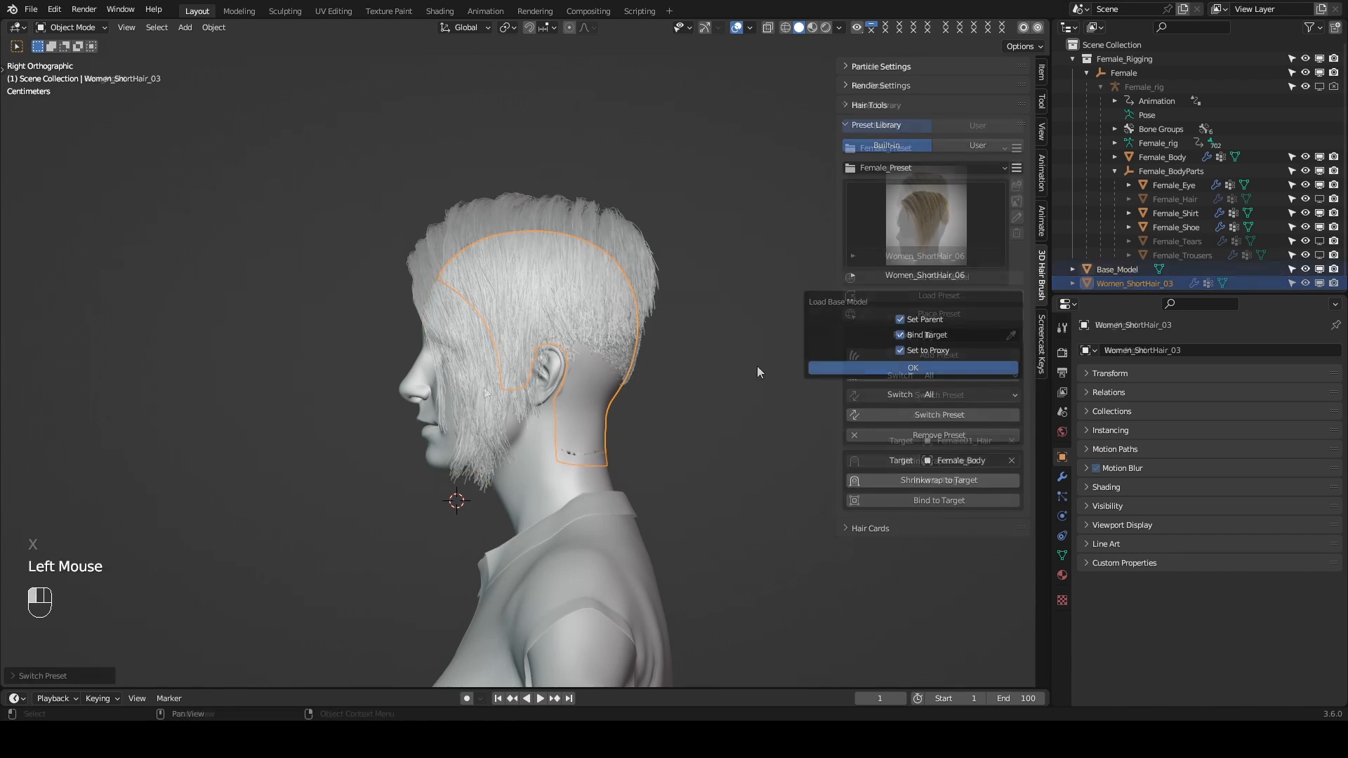
{"action": "left_click", "coordinate": [913, 368]}
{"action": "left_click", "coordinate": [911, 296]}
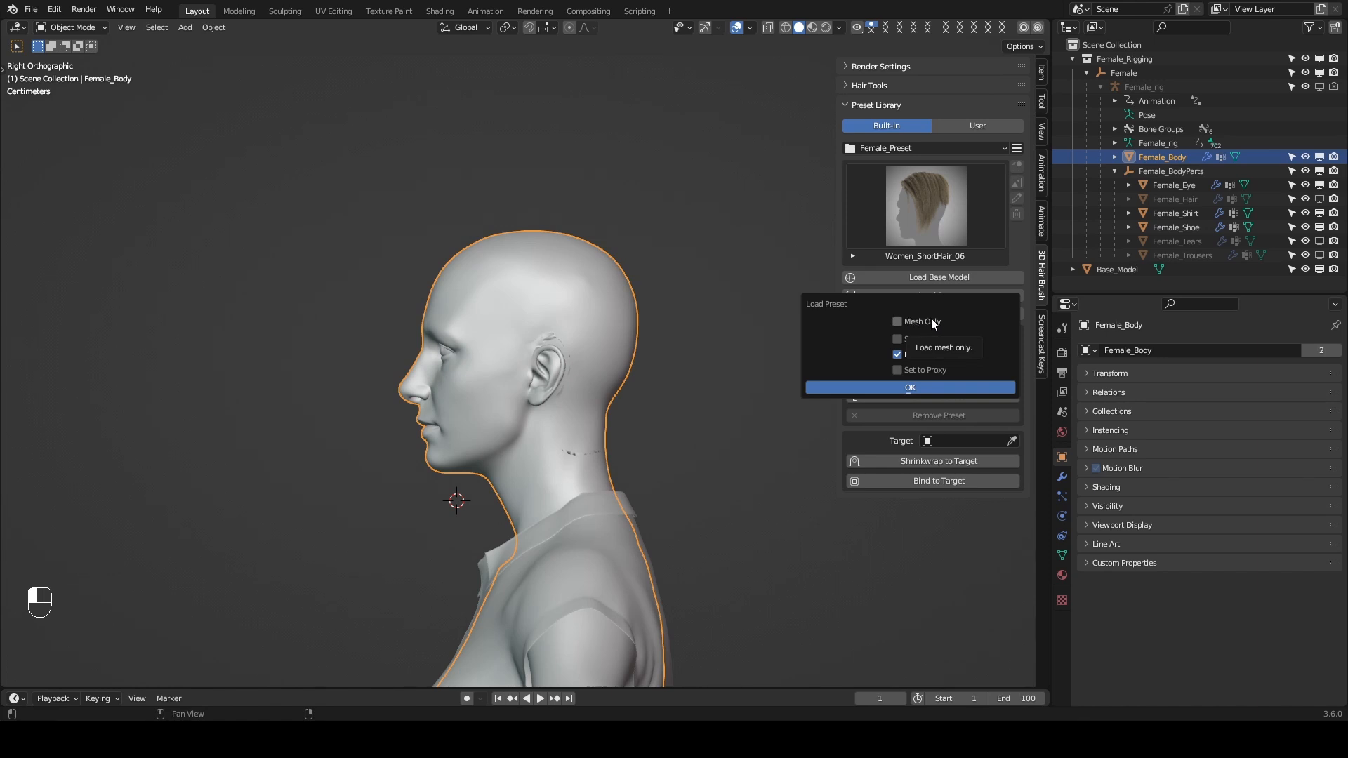
{"action": "left_click", "coordinate": [886, 389]}
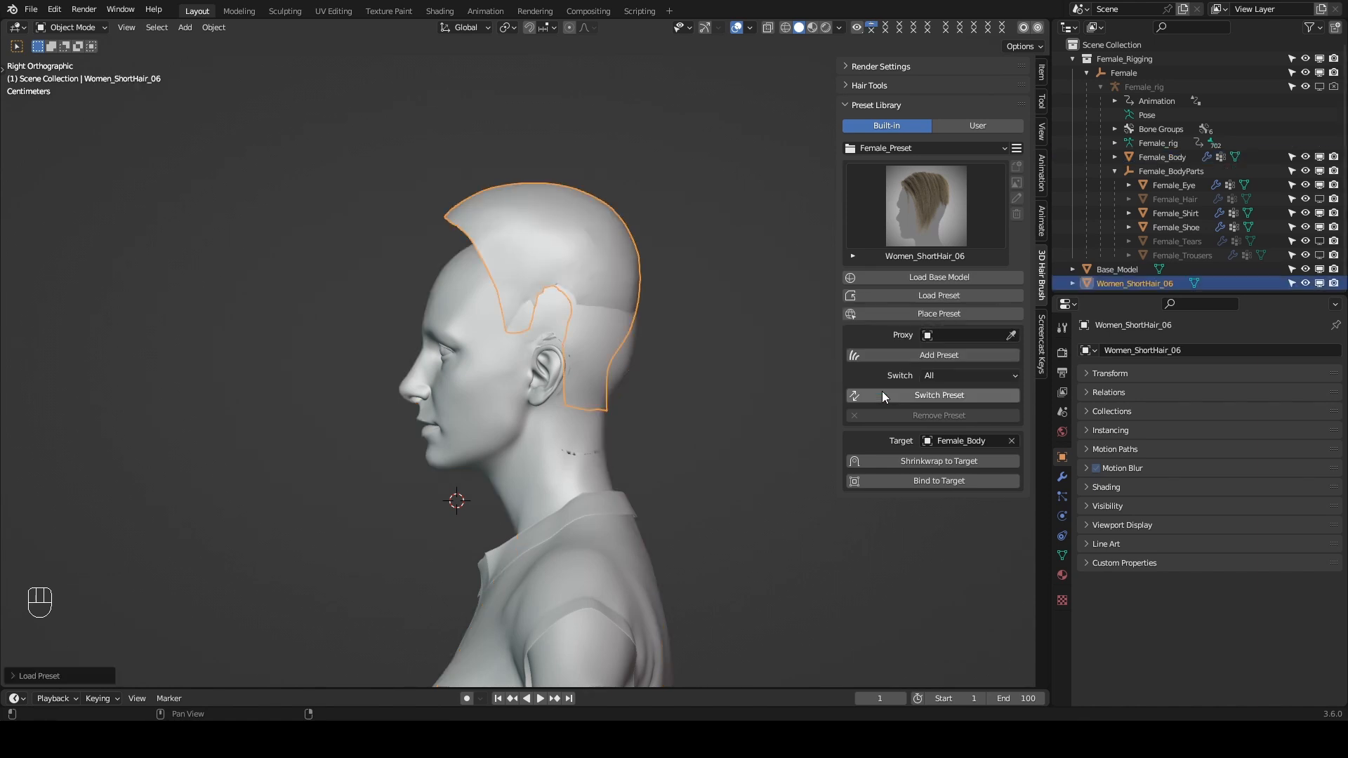
Check the hairless Women_ShortHair_06 mesh in Edit Mode, delete it, and reselect Female_Body.
{"action": "scroll", "coordinate": [569, 330], "scroll_direction": "down", "scroll_amount": 1}
{"action": "scroll", "coordinate": [587, 249], "scroll_direction": "up", "scroll_amount": 1}
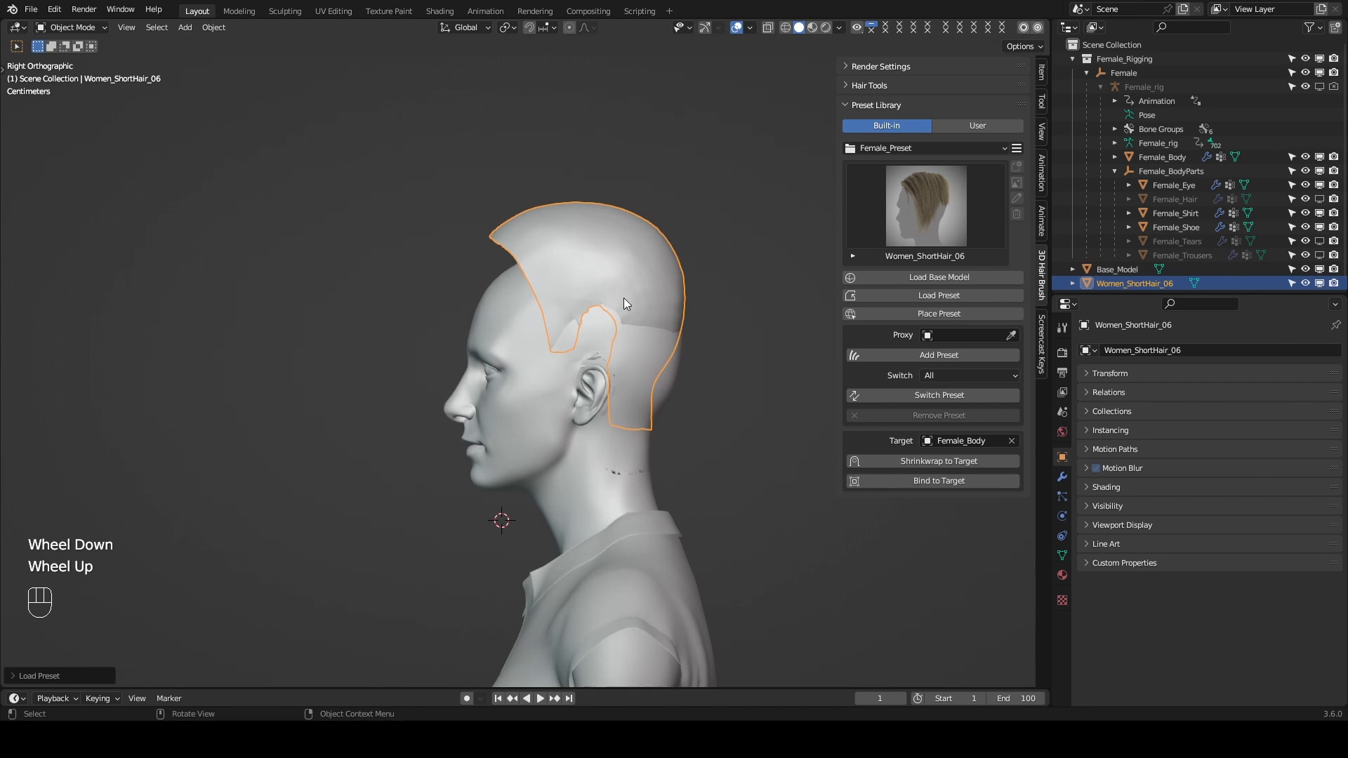
{"action": "key", "text": "Tab"}
{"action": "key", "text": "Tab"}
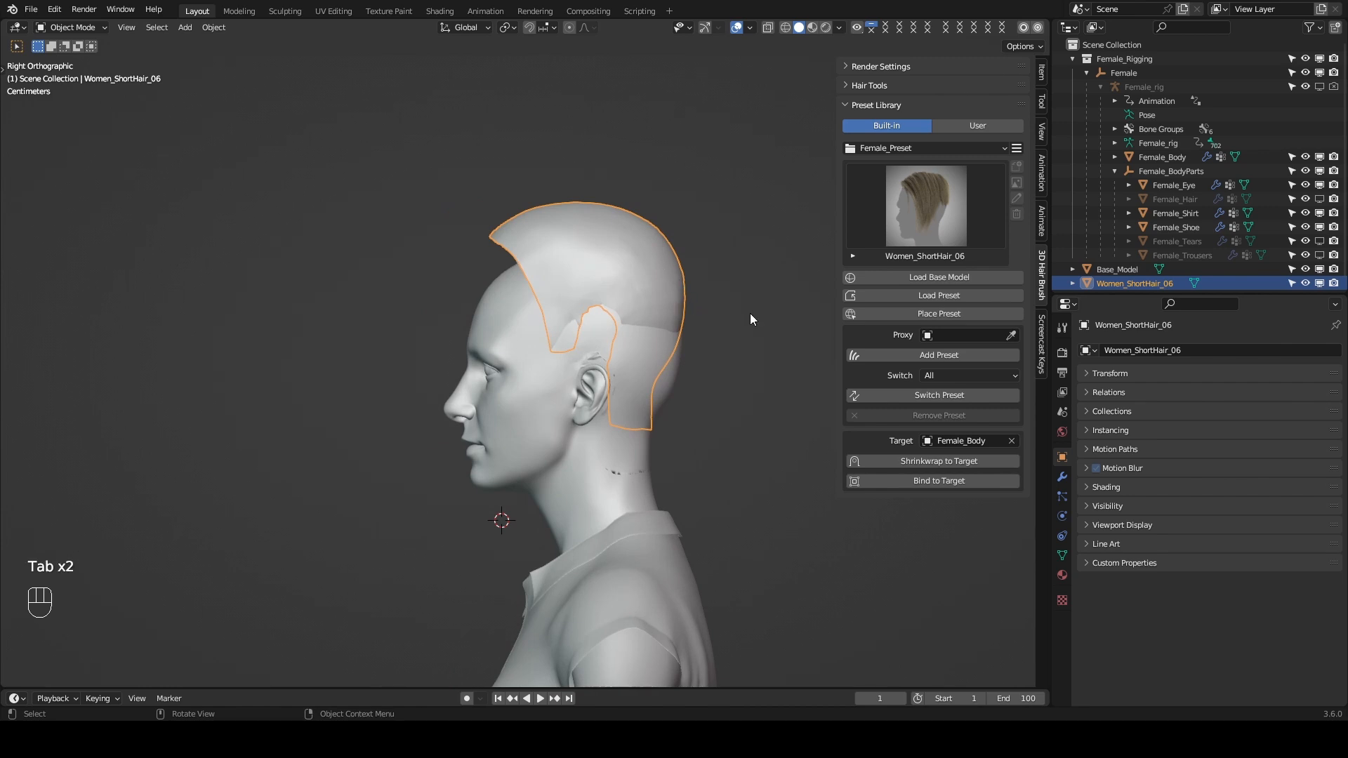
{"action": "key", "text": "x"}
{"action": "left_click", "coordinate": [750, 313]}
{"action": "left_click", "coordinate": [757, 311]}
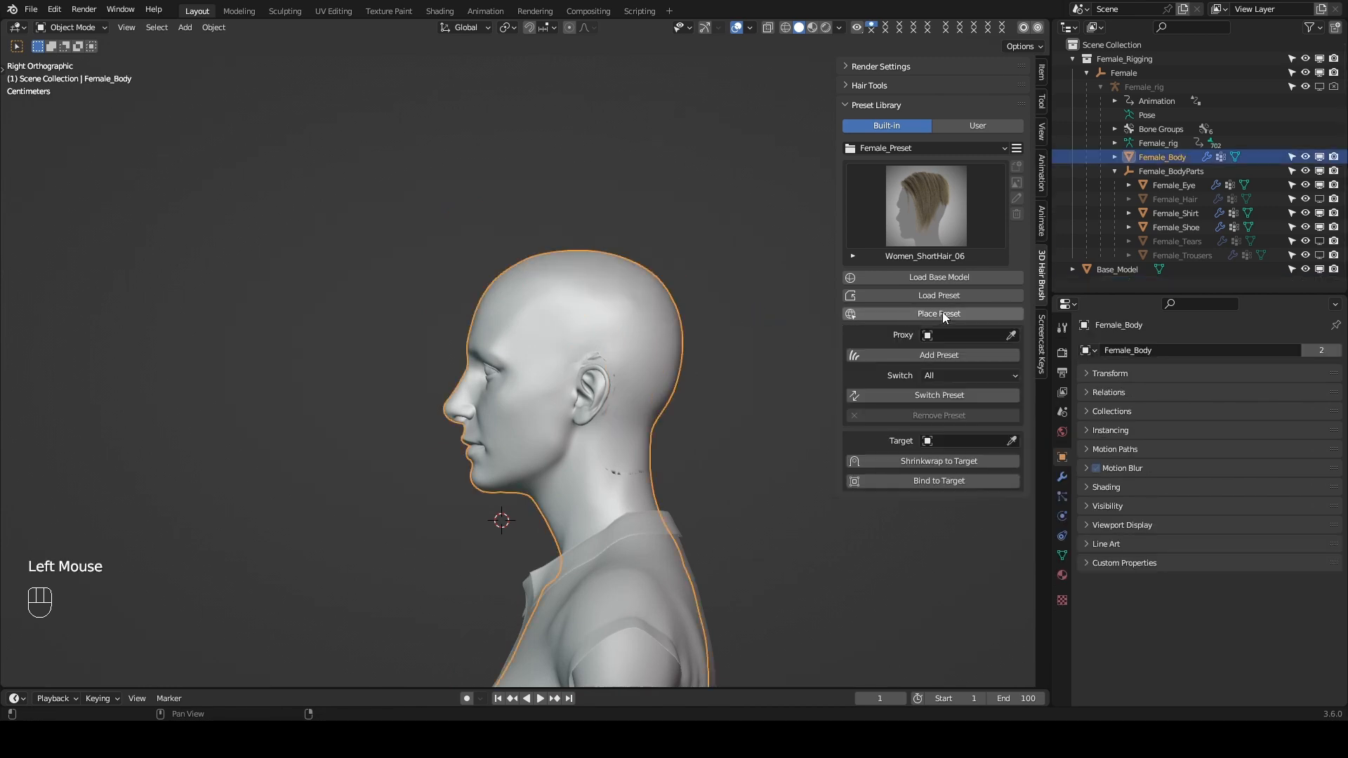
Load the Base_Hair_01 preset from the Partial_Preset library with Mesh Only off and Bind Target on.
{"action": "left_click", "coordinate": [916, 148]}
{"action": "left_click", "coordinate": [906, 211]}
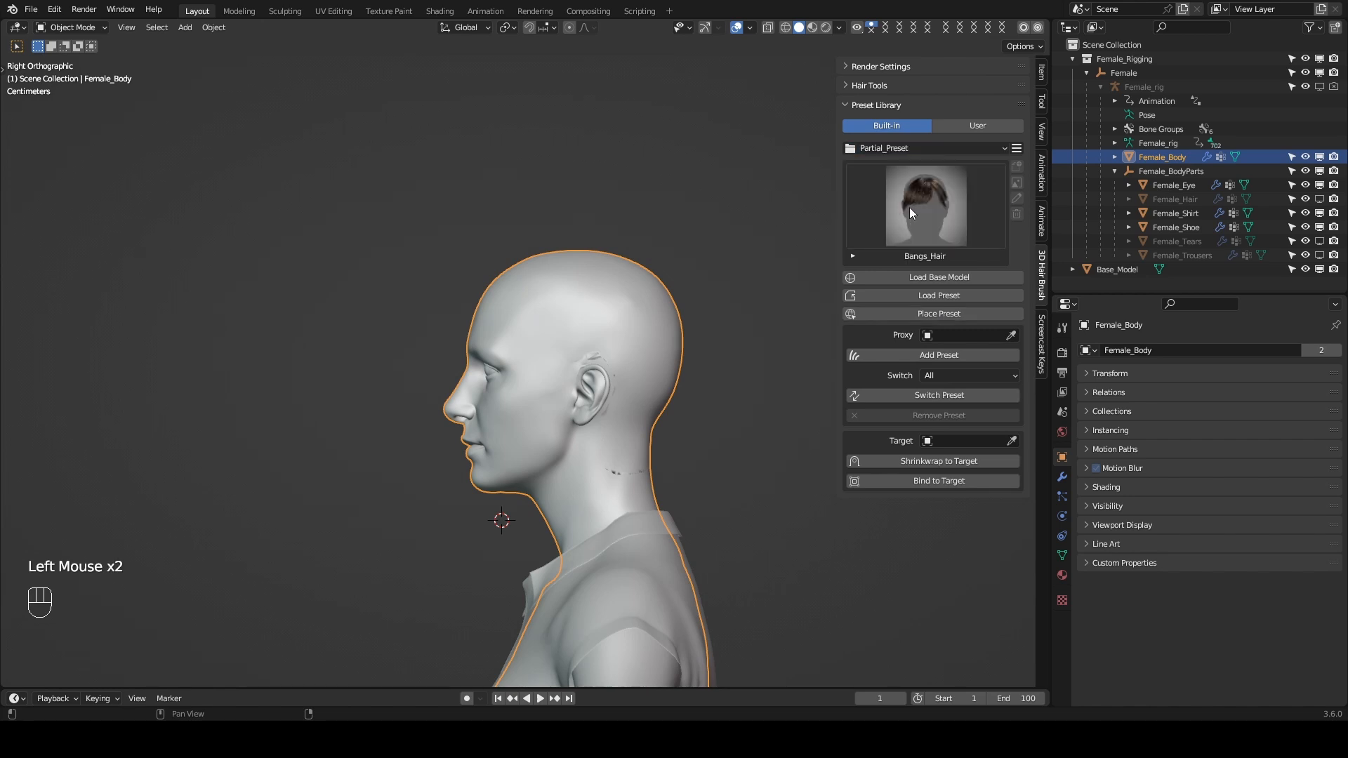
{"action": "left_click", "coordinate": [531, 280]}
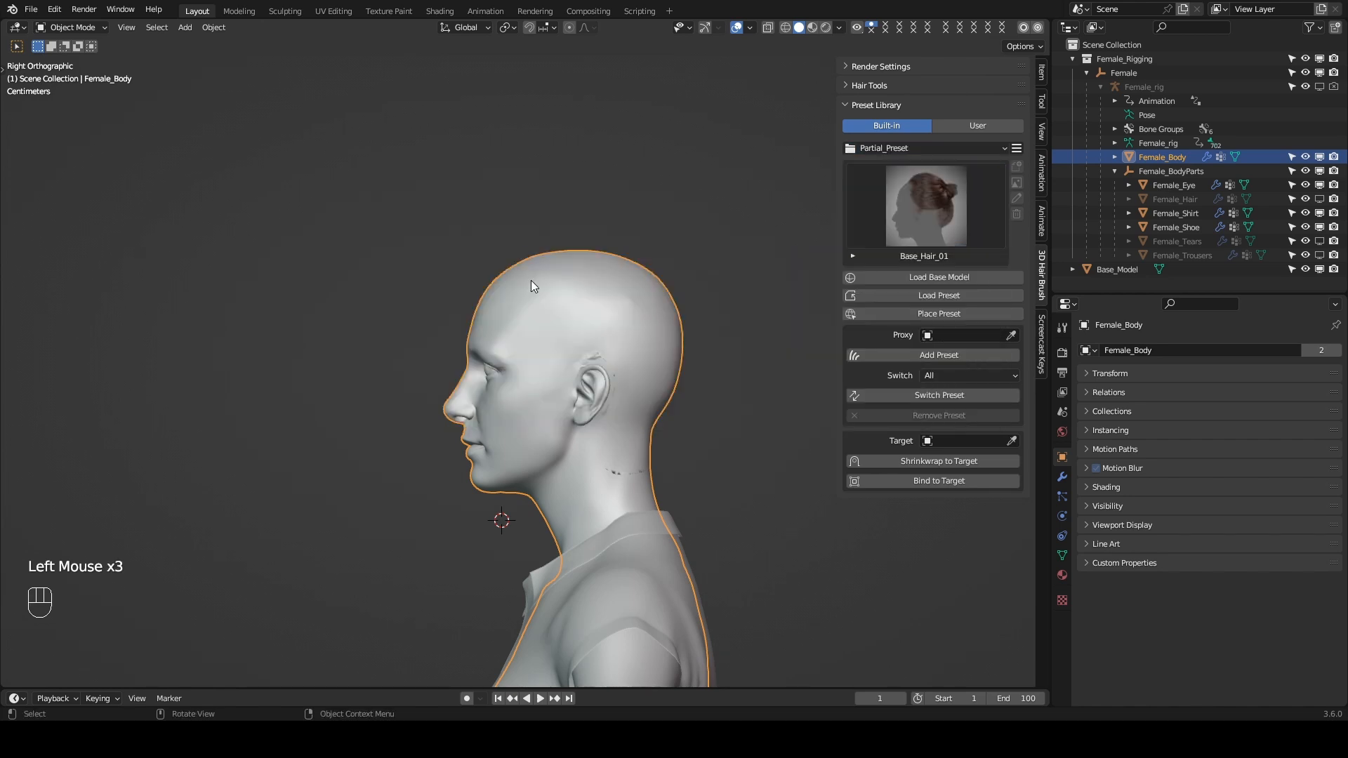
{"action": "left_click", "coordinate": [931, 296]}
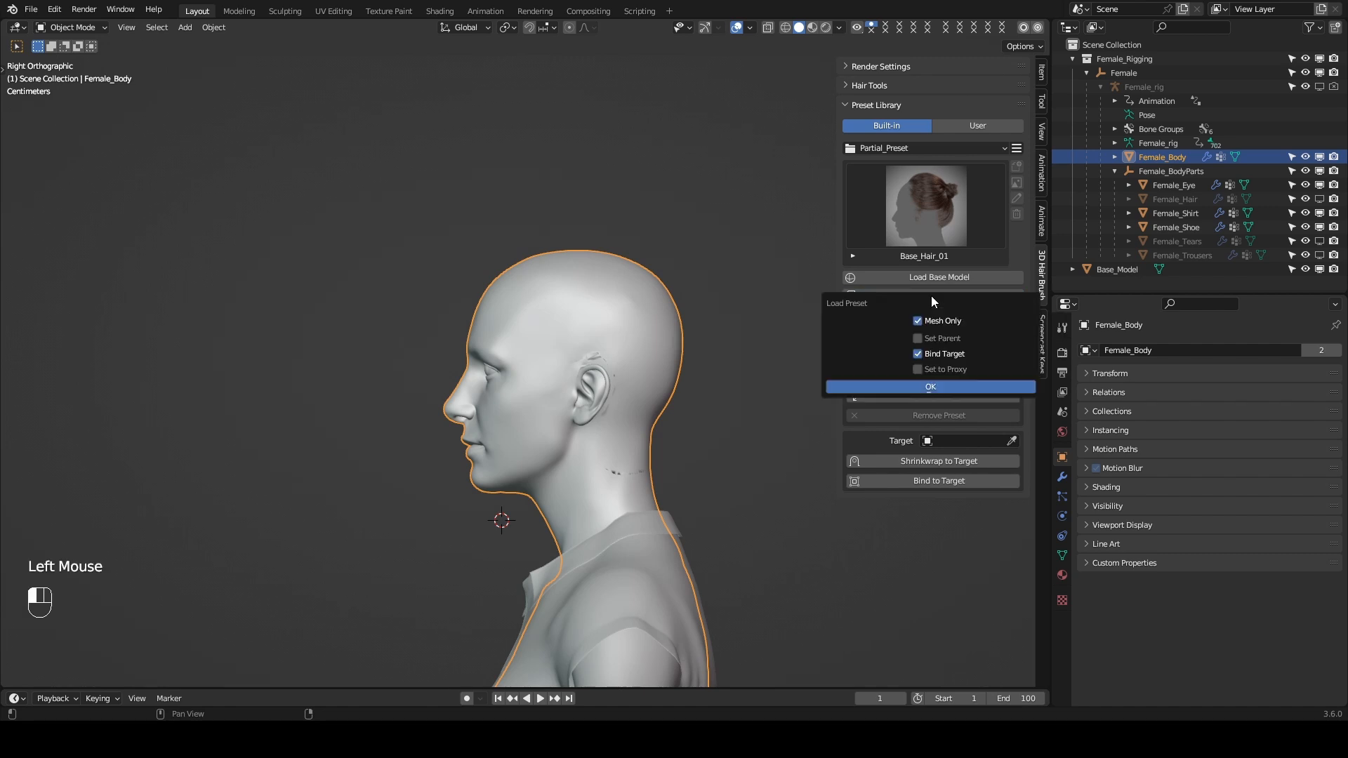
{"action": "left_click", "coordinate": [921, 387]}
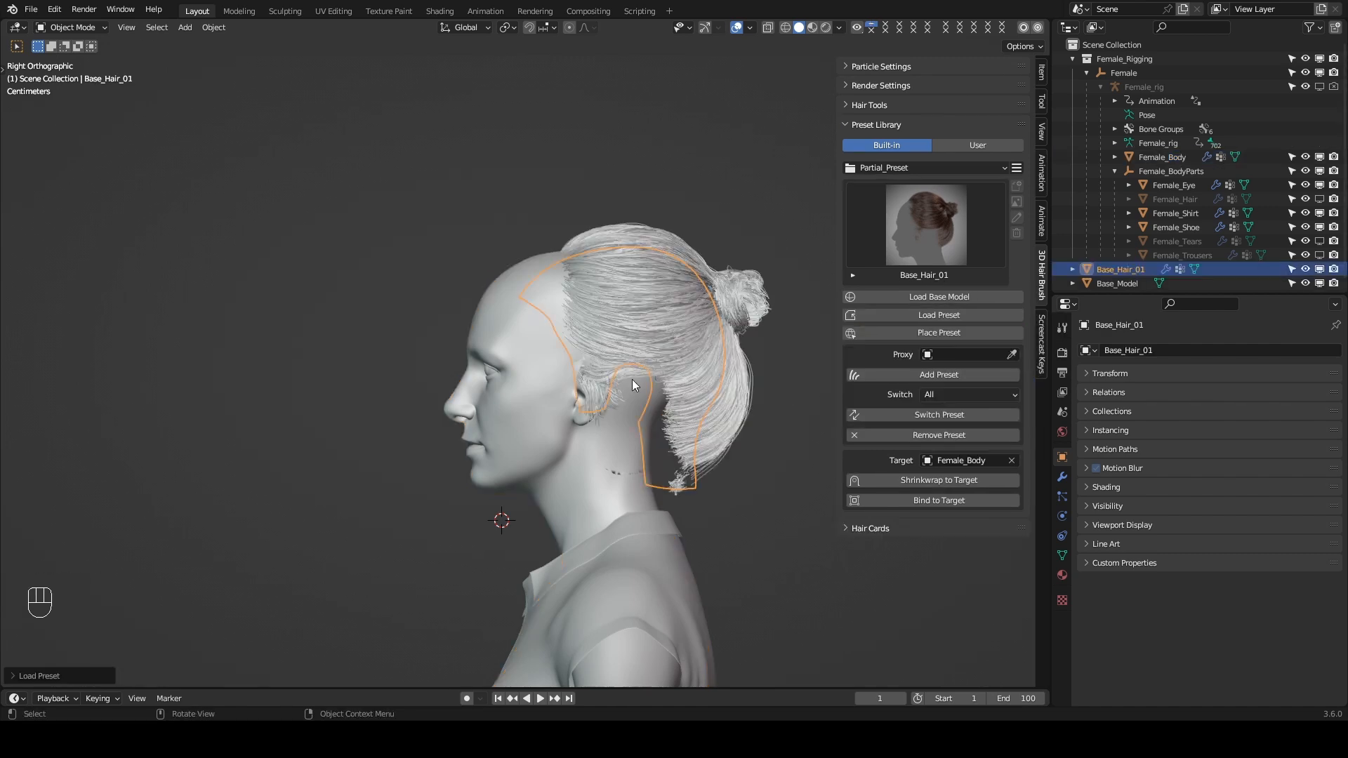
Move and scale the whole Base_Hair_01 scalp mesh over the head, and narrow it along the X axis.
{"action": "key", "text": "Tab"}
{"action": "key", "text": "g"}
{"action": "left_click", "coordinate": [676, 374]}
{"action": "key", "text": "s"}
{"action": "left_click", "coordinate": [802, 402]}
{"action": "middle_click_drag", "start_coordinate": [642, 383], "coordinate": [530, 366]}
{"action": "key", "text": "s"}
{"action": "key", "text": "x"}
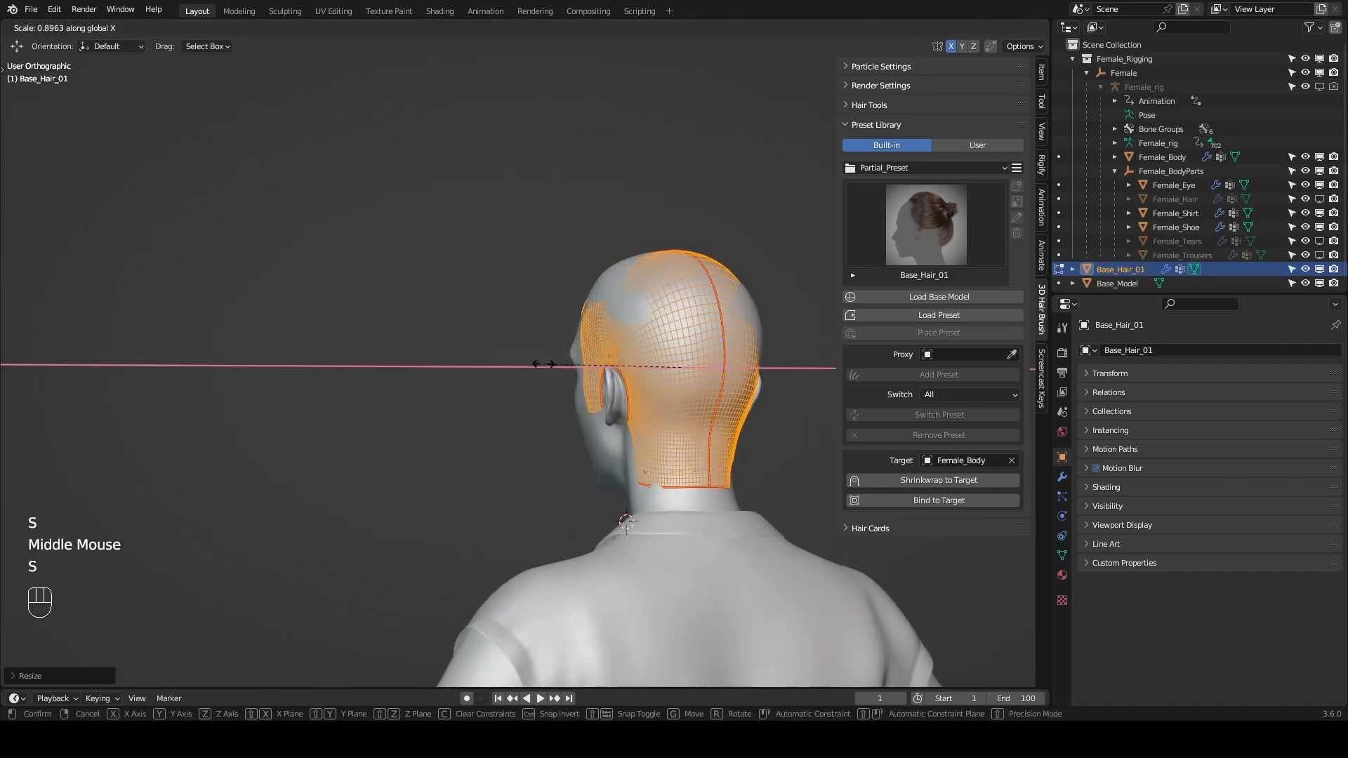
{"action": "left_click", "coordinate": [562, 366]}
Return to Object Mode and shrinkwrap Base_Hair_01 to Female_Body.
{"action": "key", "text": "grave"}
{"action": "key", "text": "grave"}
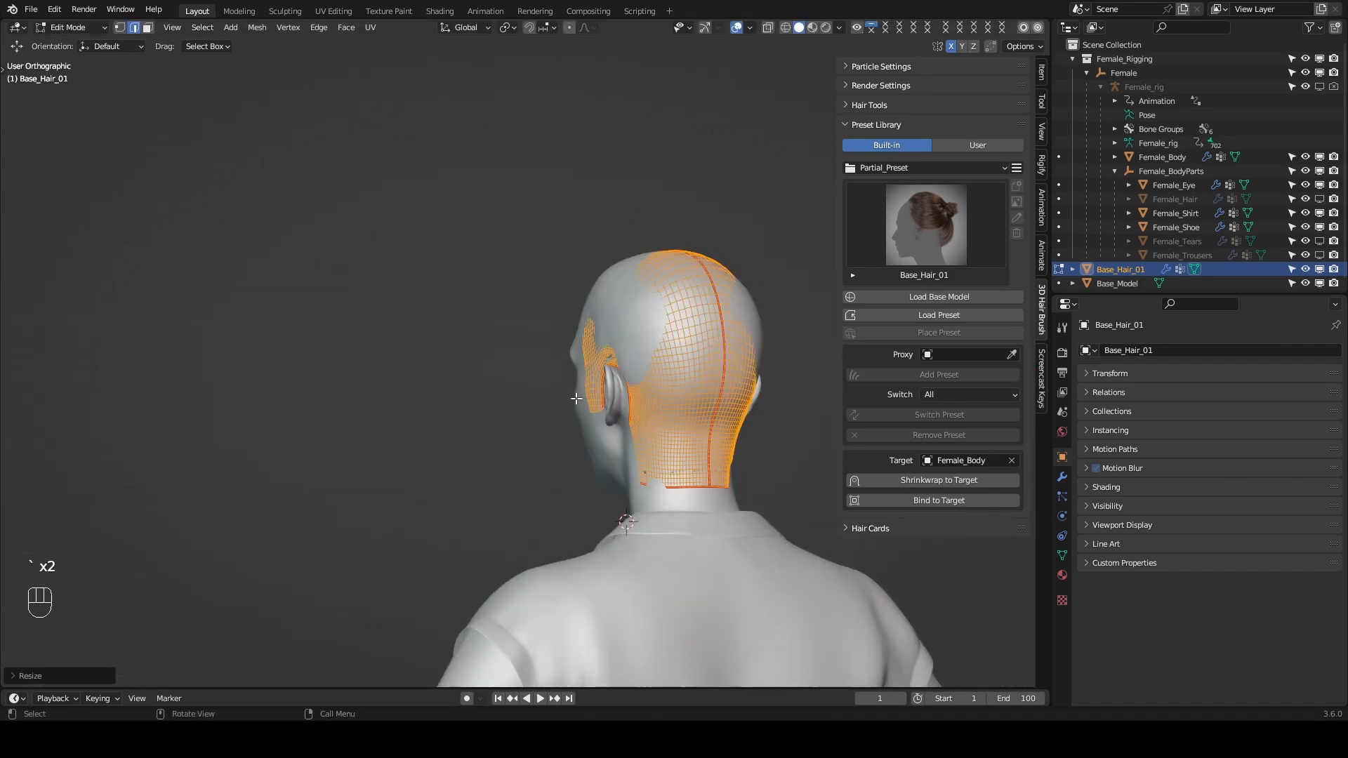
{"action": "key", "text": "grave"}
{"action": "scroll", "coordinate": [520, 379], "scroll_direction": "up", "scroll_amount": 1}
{"action": "key", "text": "Tab"}
{"action": "left_click", "coordinate": [916, 483]}
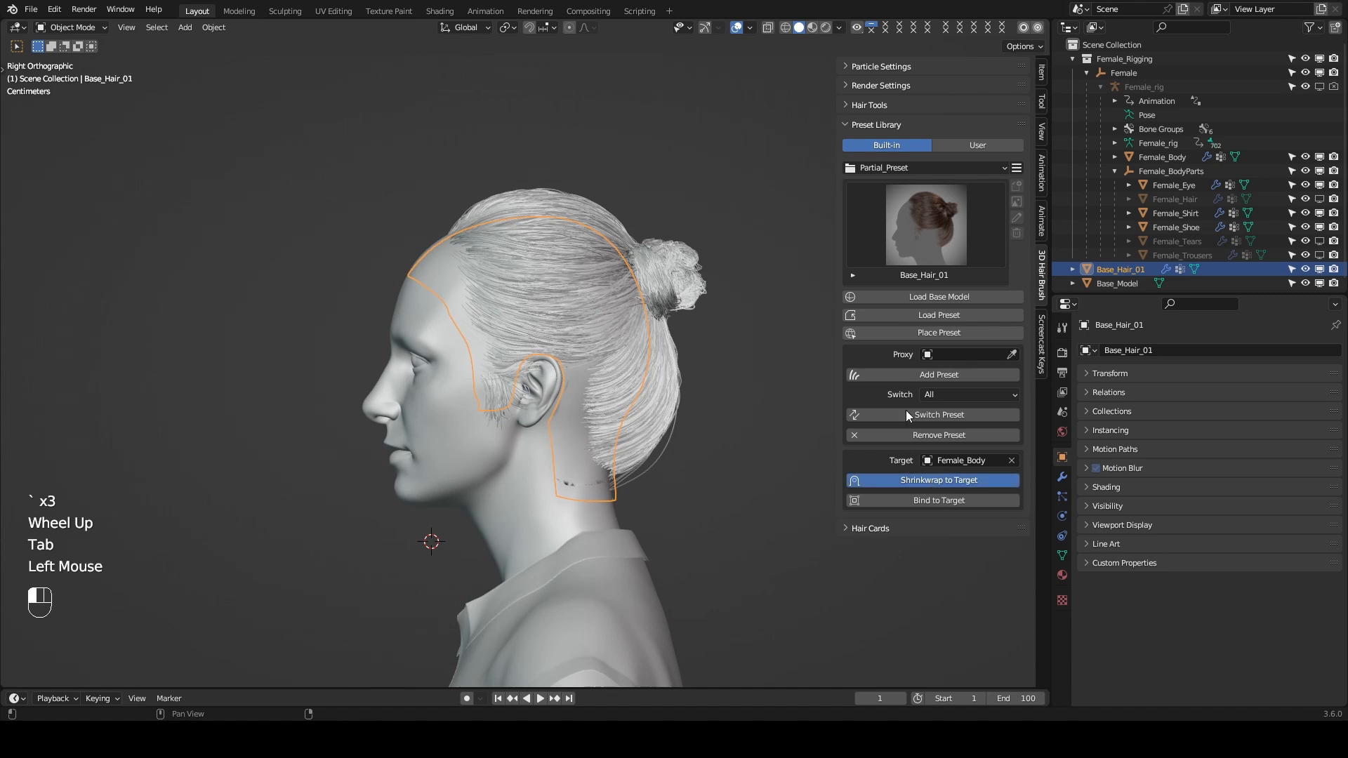
Place the Bangs_Hair, Ponytail and Transition_Hair partial presets on Base_Hair_01.
{"action": "left_click", "coordinate": [903, 233]}
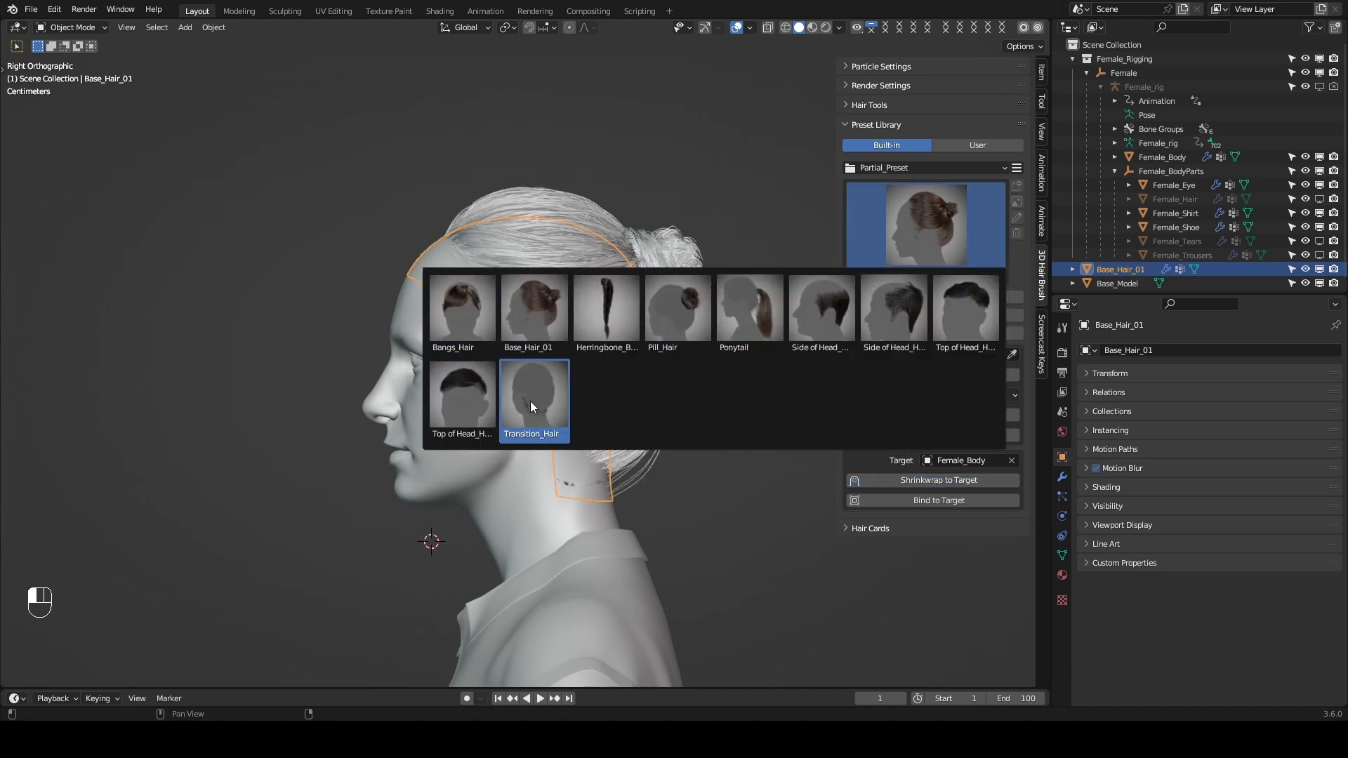
{"action": "left_click", "coordinate": [460, 326]}
{"action": "scroll", "coordinate": [740, 377], "scroll_direction": "down", "scroll_amount": 2}
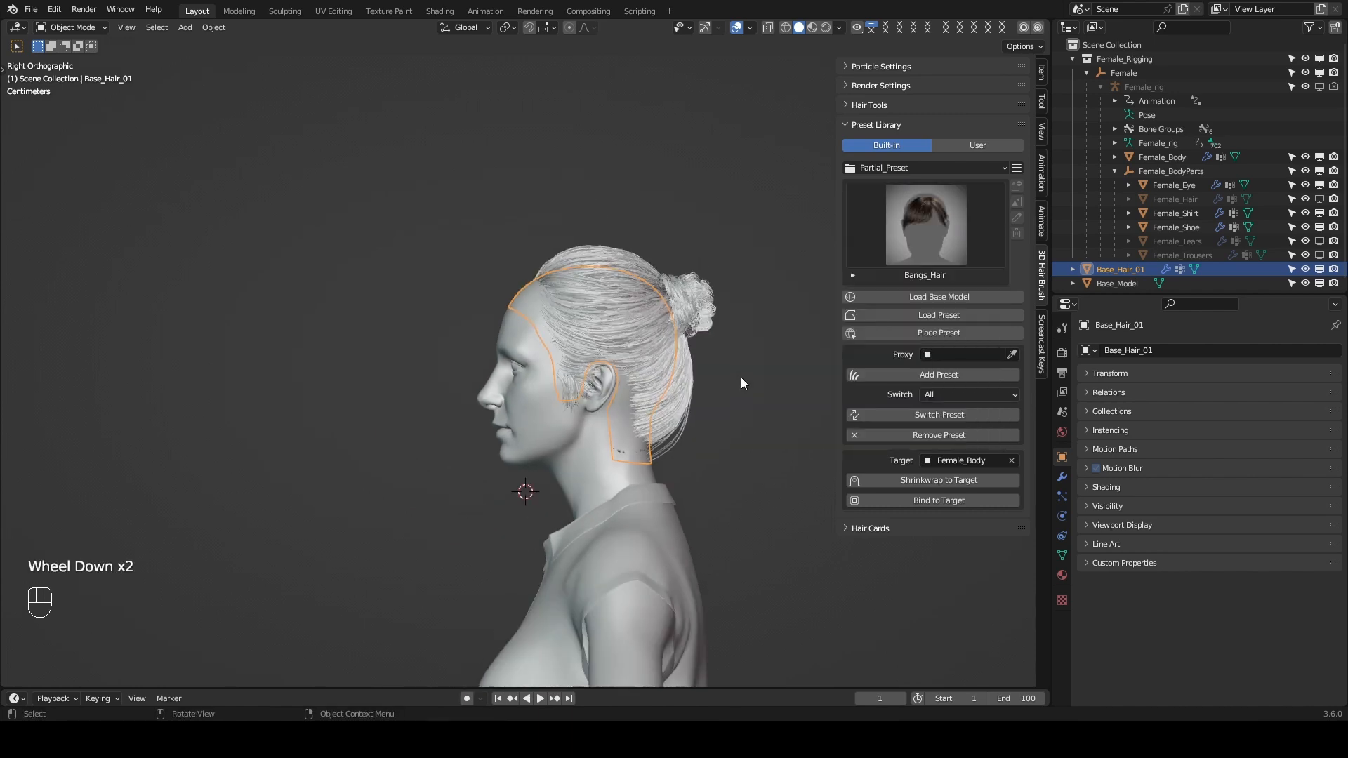
{"action": "left_click", "coordinate": [889, 333]}
{"action": "middle_click_drag", "start_coordinate": [552, 372], "coordinate": [419, 298]}
{"action": "middle_click_drag", "start_coordinate": [570, 329], "coordinate": [450, 335]}
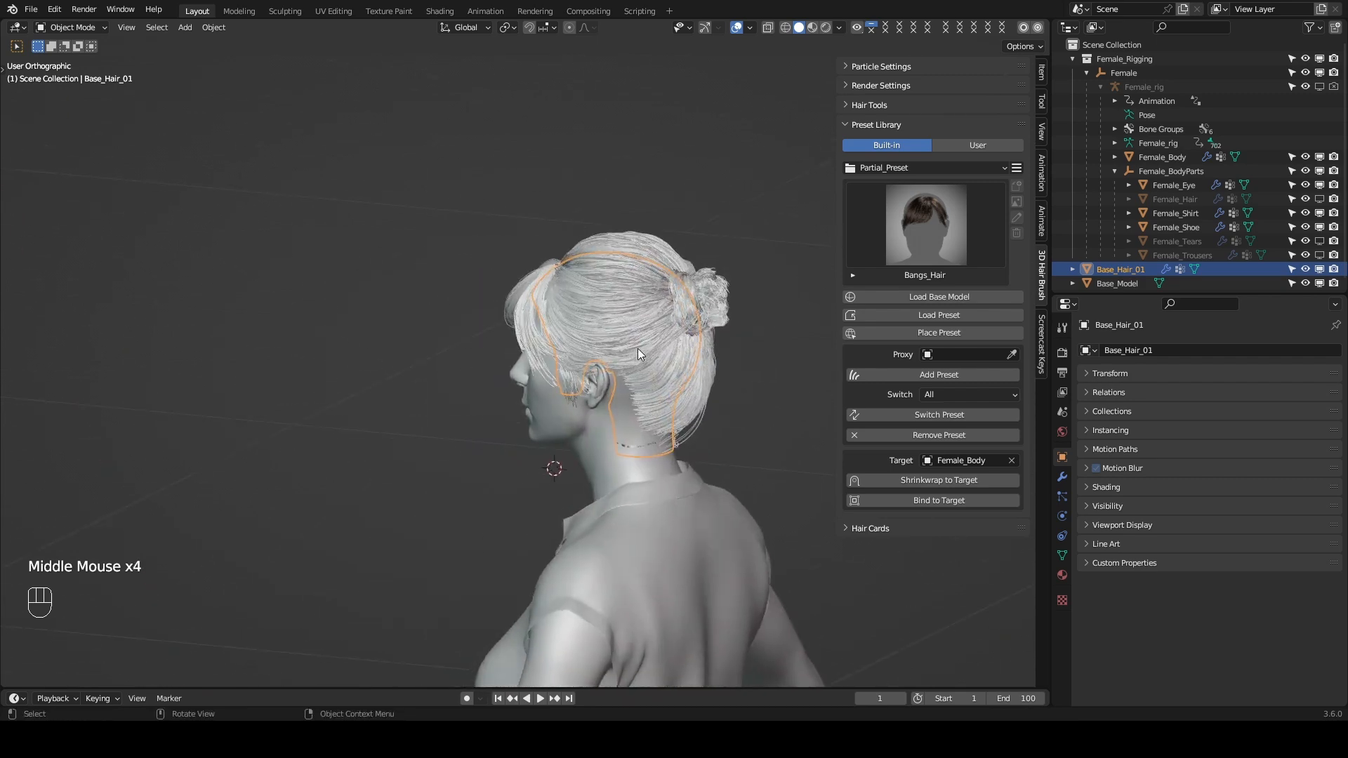
{"action": "middle_click_drag", "start_coordinate": [617, 347], "coordinate": [615, 348]}
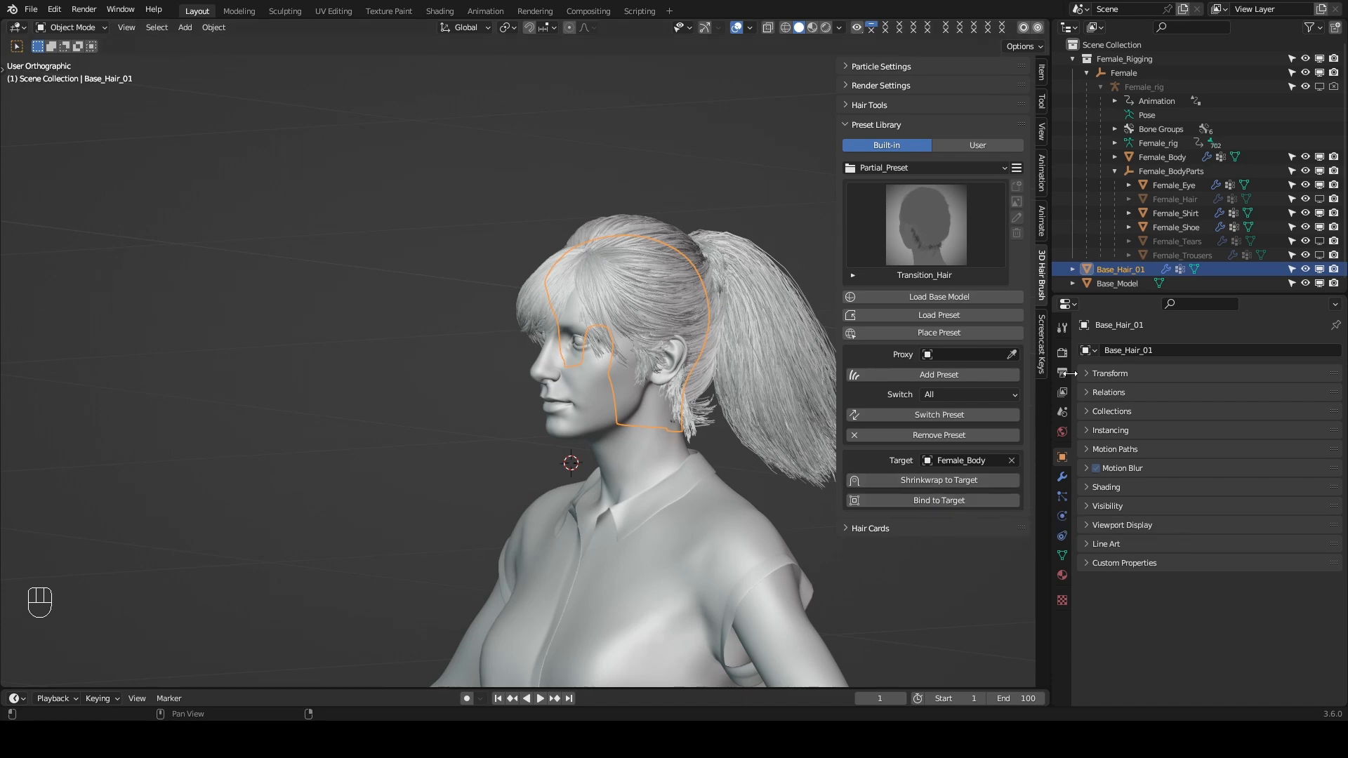
Show Female_rig in the viewport and select its chest bone in Pose Mode.
{"action": "left_click", "coordinate": [1319, 87]}
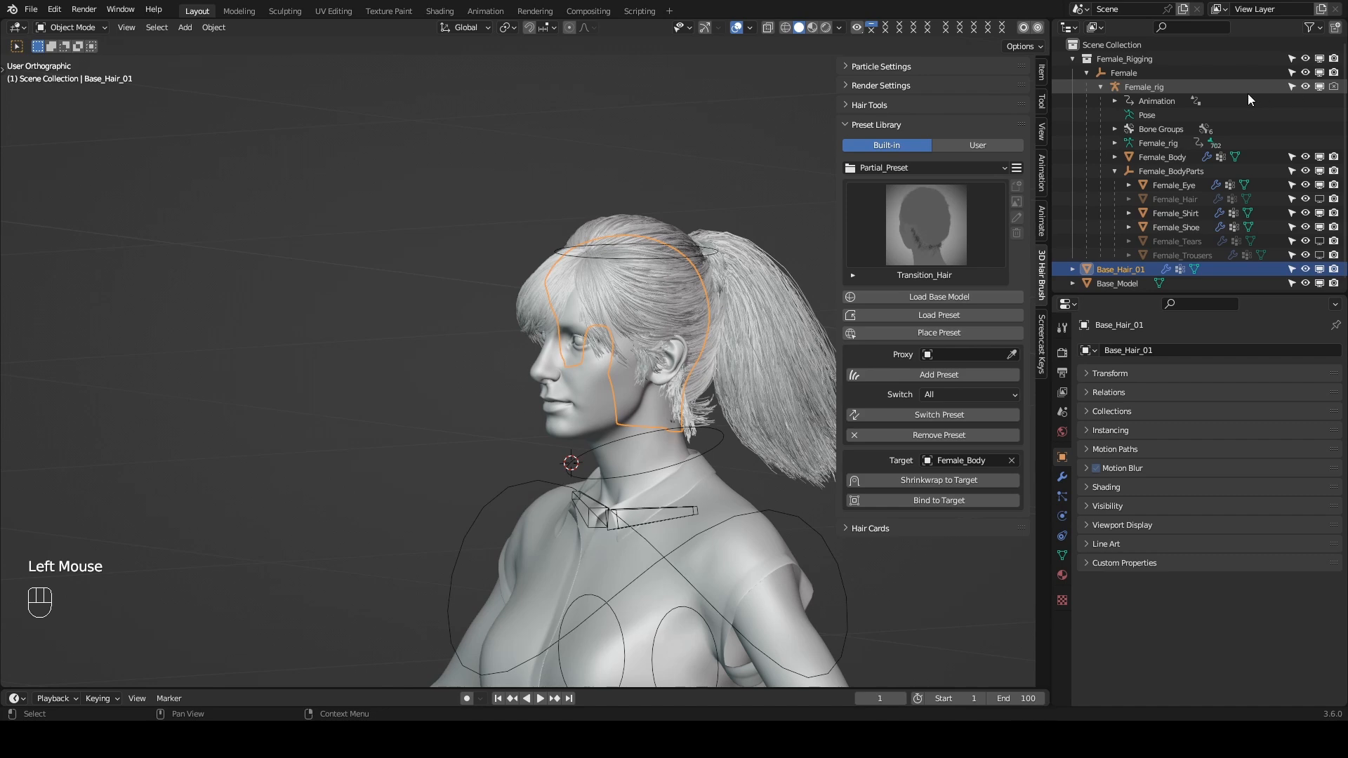
{"action": "left_click", "coordinate": [1155, 87]}
{"action": "scroll", "coordinate": [706, 344], "scroll_direction": "down", "scroll_amount": 2}
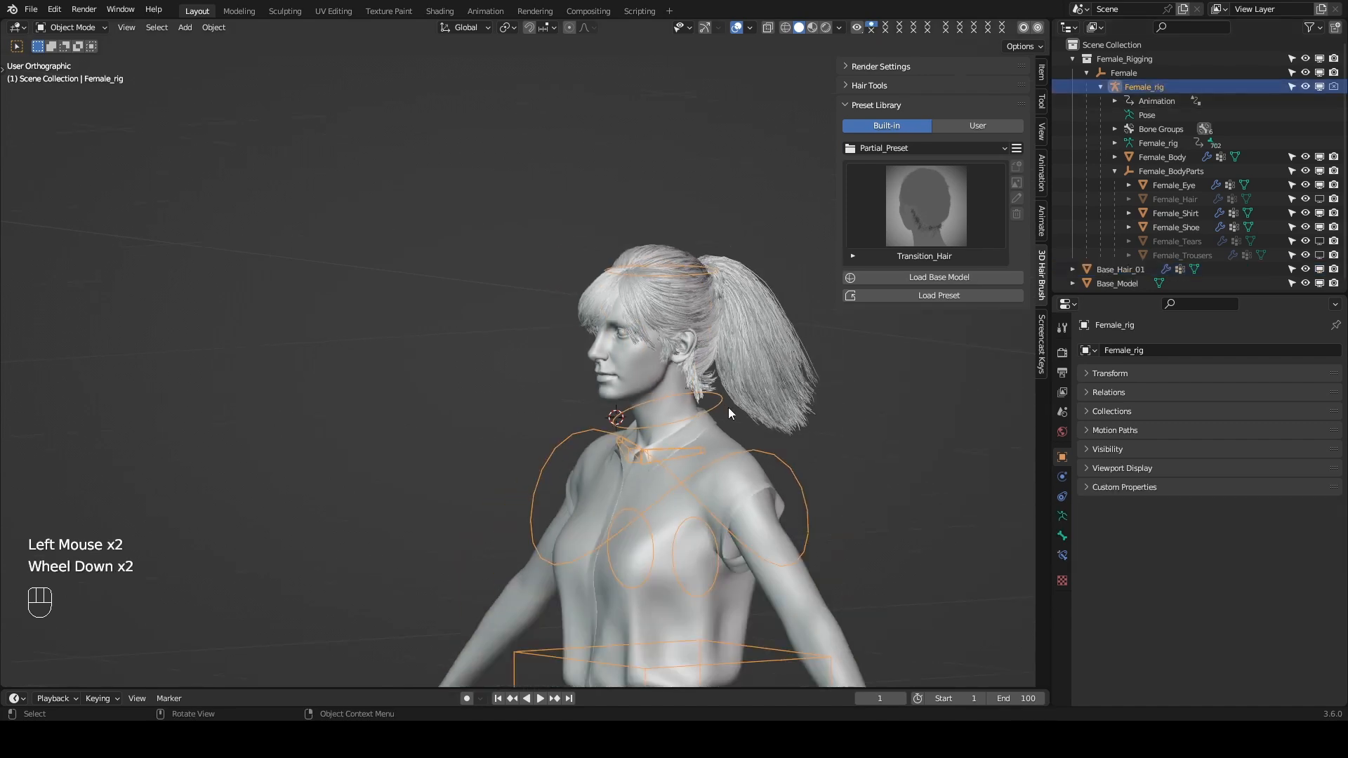
{"action": "key", "text": "grave"}
{"action": "scroll", "coordinate": [663, 459], "scroll_direction": "up", "scroll_amount": 2}
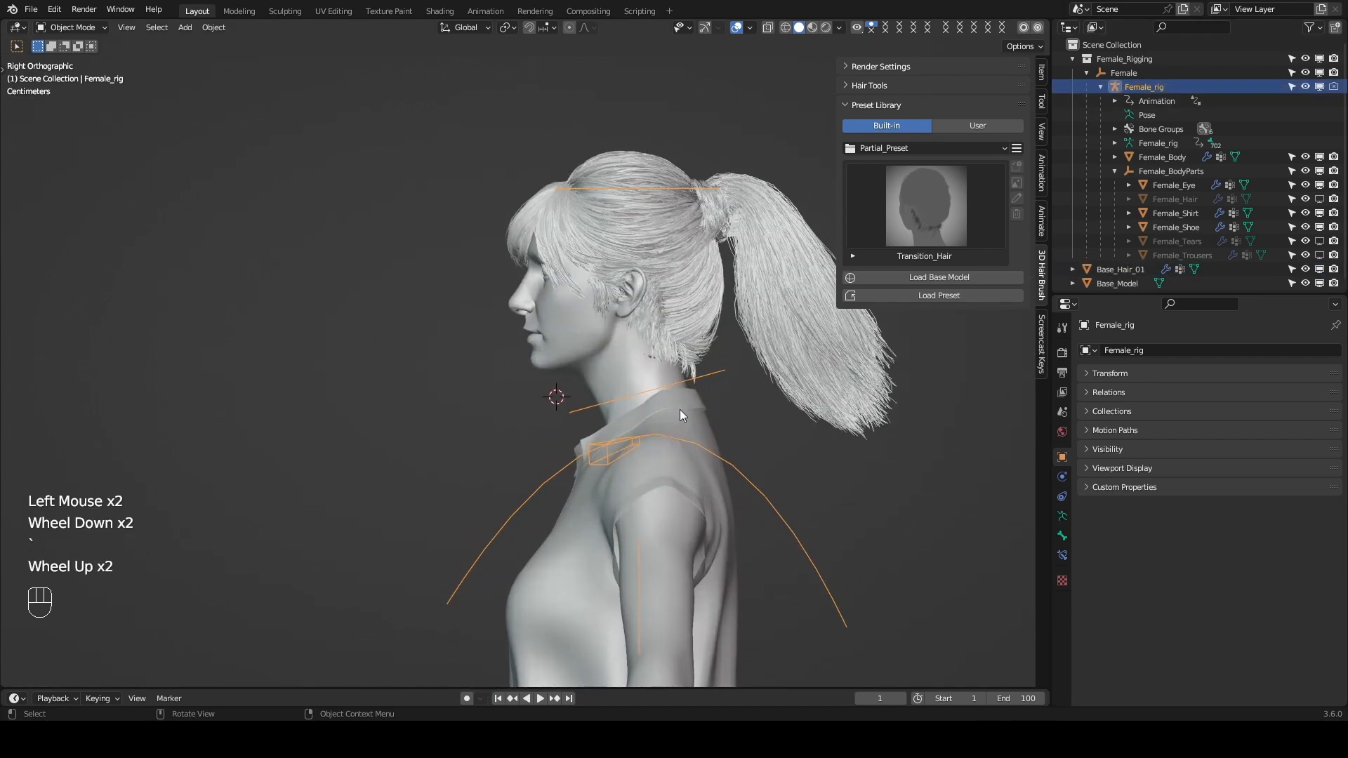
{"action": "key", "text": "Tab"}
{"action": "left_click", "coordinate": [748, 472]}
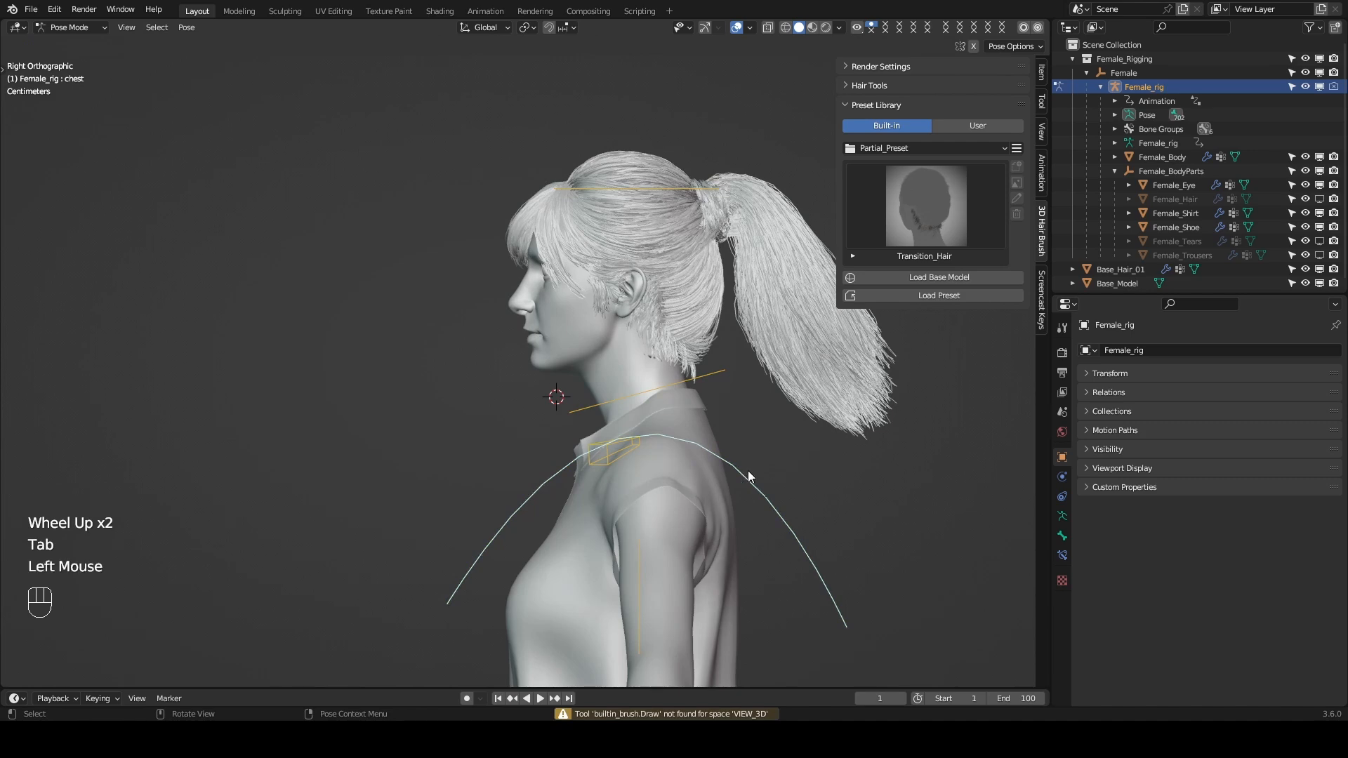
Test how the hair follows the body by temporarily rotating the chest bone.
{"action": "middle_click_drag", "start_coordinate": [748, 471], "coordinate": [734, 474]}
{"action": "key", "text": "r"}
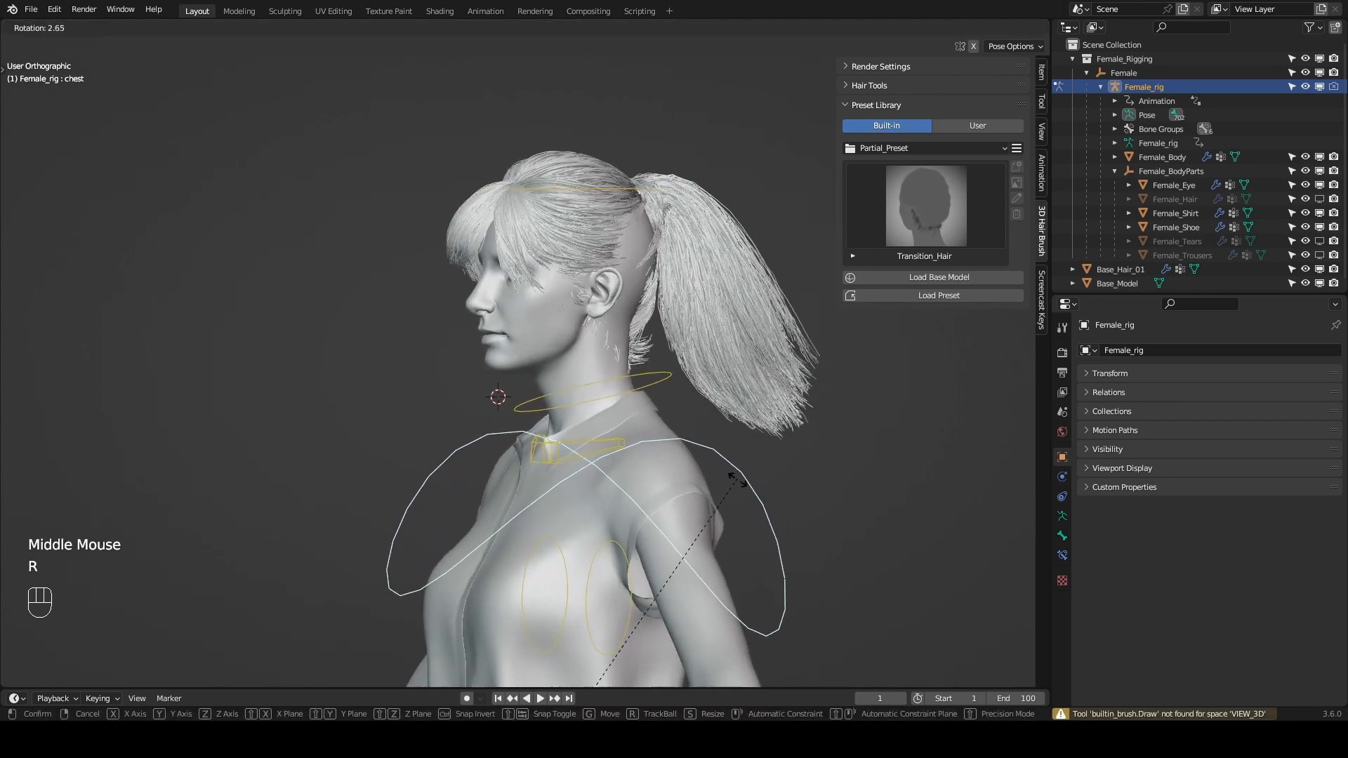
{"action": "left_click", "coordinate": [746, 471]}
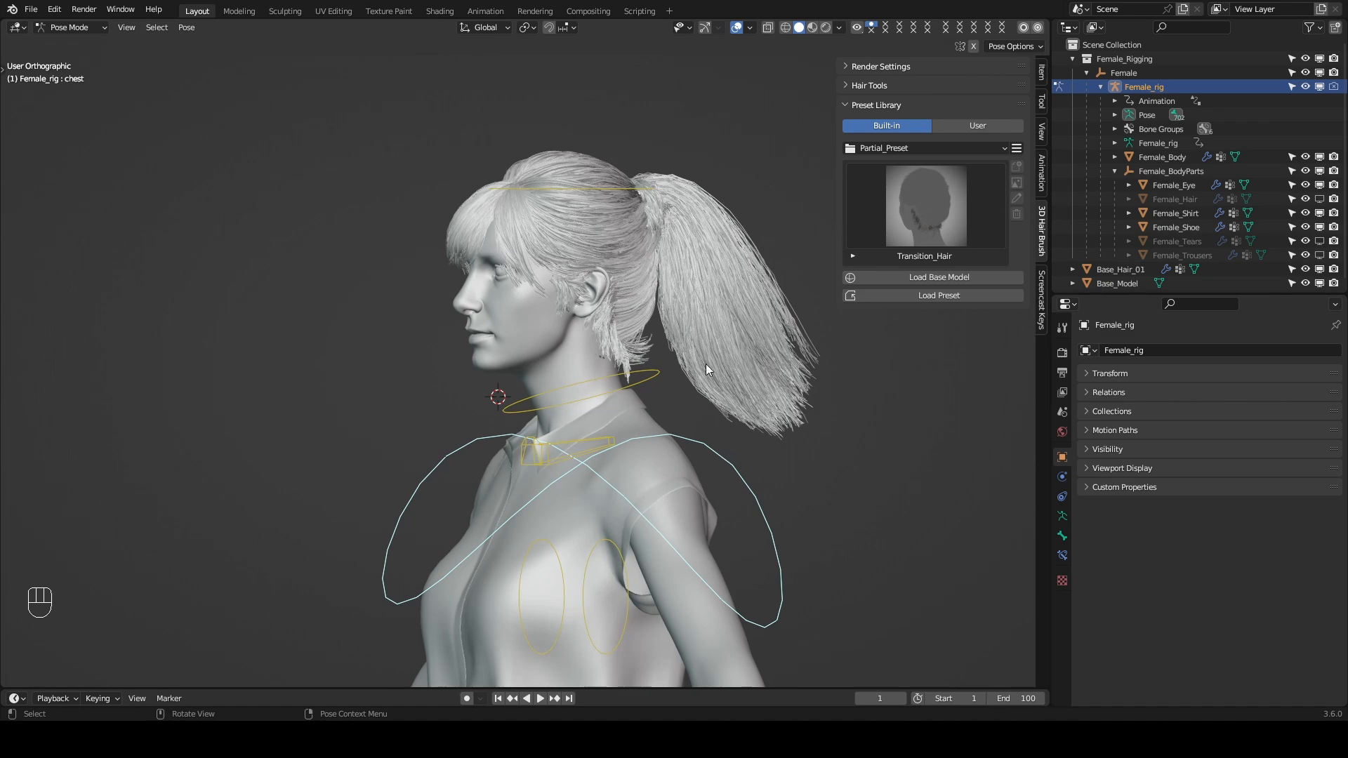
Bind Base_Hair_01 to the Female_Body target and test-rotate the rig's chest bone.
{"action": "left_click", "coordinate": [702, 250]}
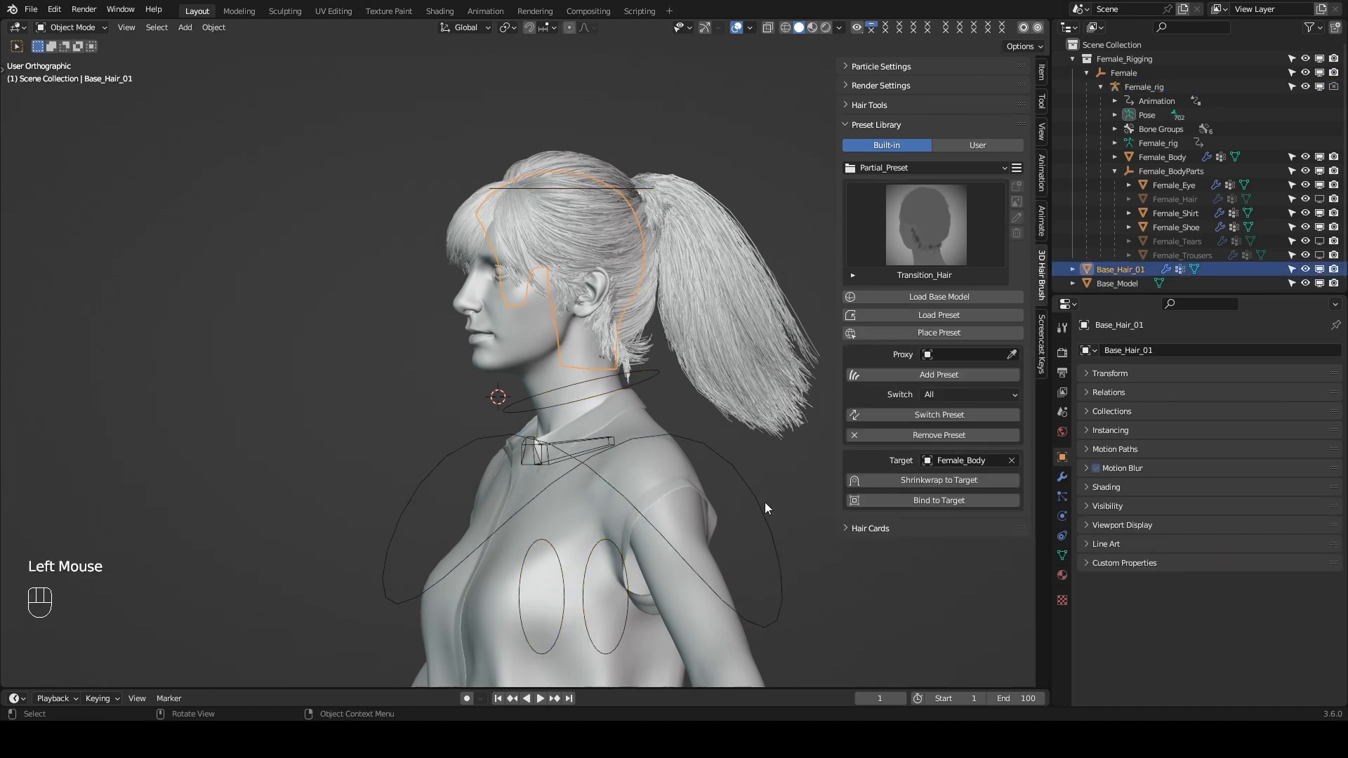
{"action": "left_click", "coordinate": [944, 500]}
{"action": "left_click", "coordinate": [731, 461]}
{"action": "key", "text": "r"}
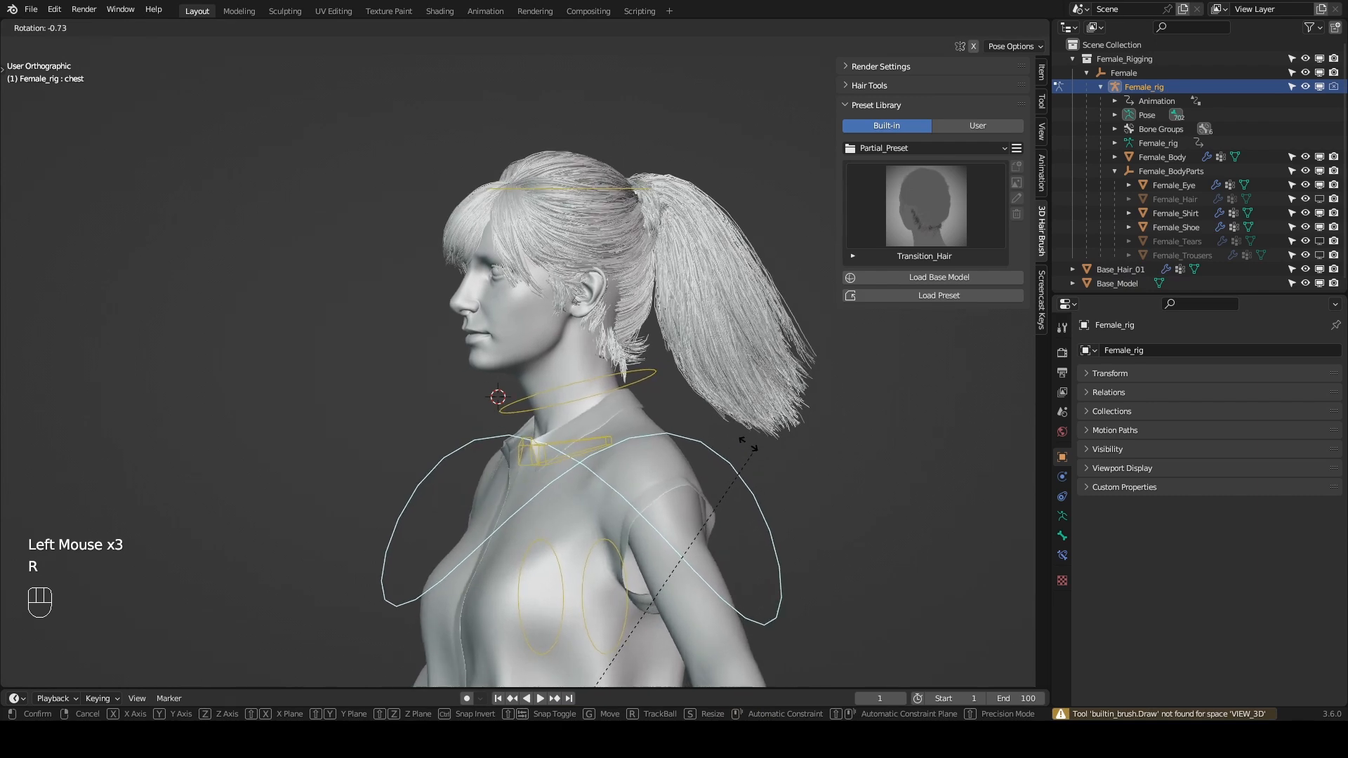
{"action": "left_click", "coordinate": [755, 443]}
Hide Base_Model in the viewport and repeat the chest bone rotation test, cancelling the rotation.
{"action": "left_click", "coordinate": [1320, 283]}
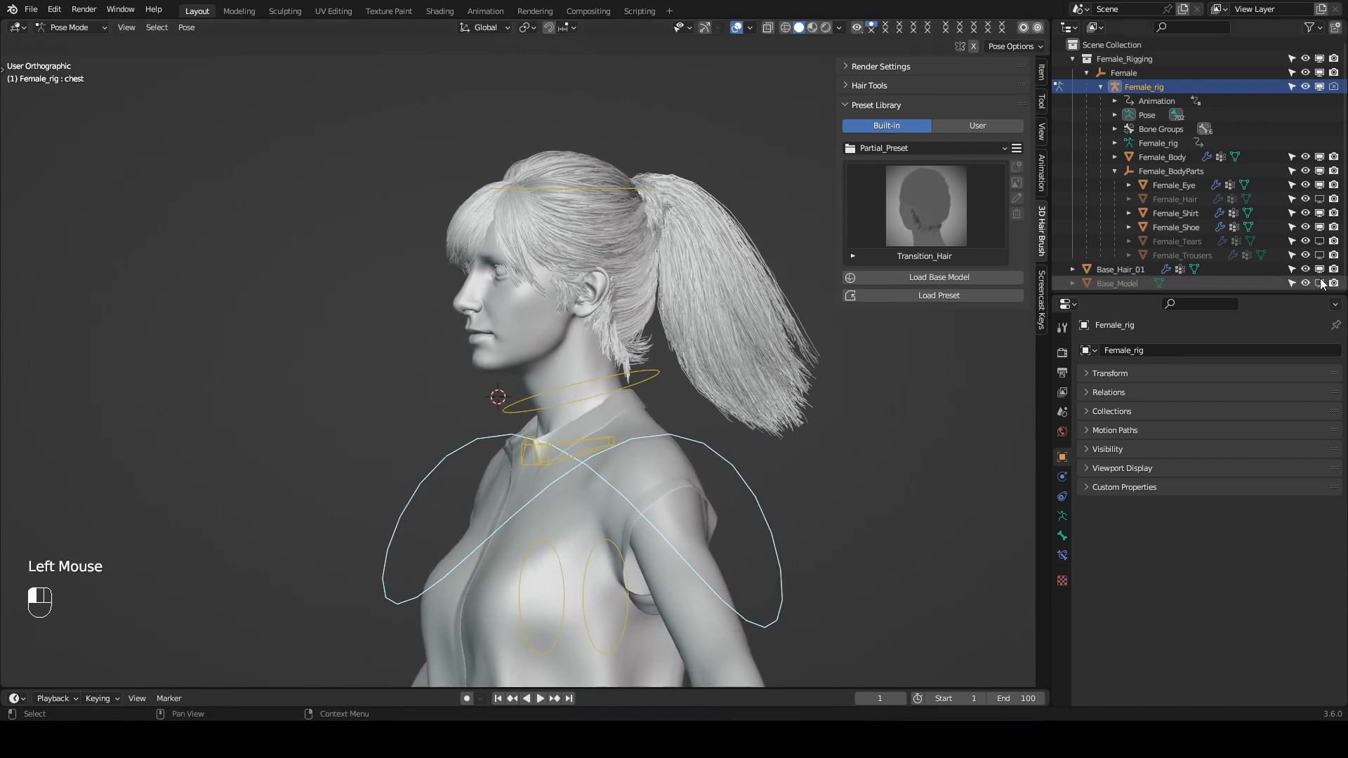
{"action": "key", "text": "r"}
{"action": "right_click", "coordinate": [764, 429]}
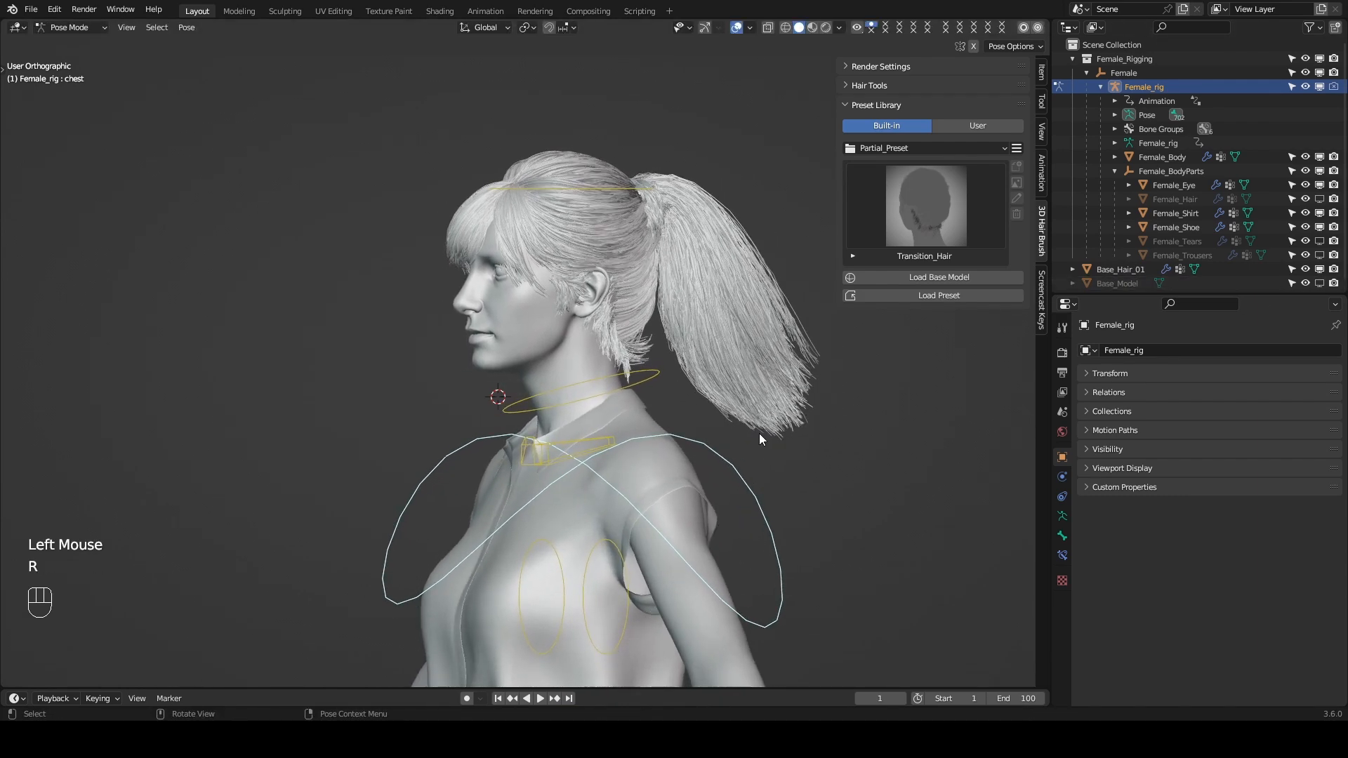
Leave Pose Mode, delete Base_Hair_01 in the right side view and select Female_Body.
{"action": "key", "text": "Tab"}
{"action": "key", "text": "grave"}
{"action": "left_click", "coordinate": [762, 315]}
{"action": "middle_click_drag", "start_coordinate": [733, 337], "coordinate": [672, 381], "text": "shift"}
{"action": "key", "text": "x"}
{"action": "left_click", "coordinate": [779, 366]}
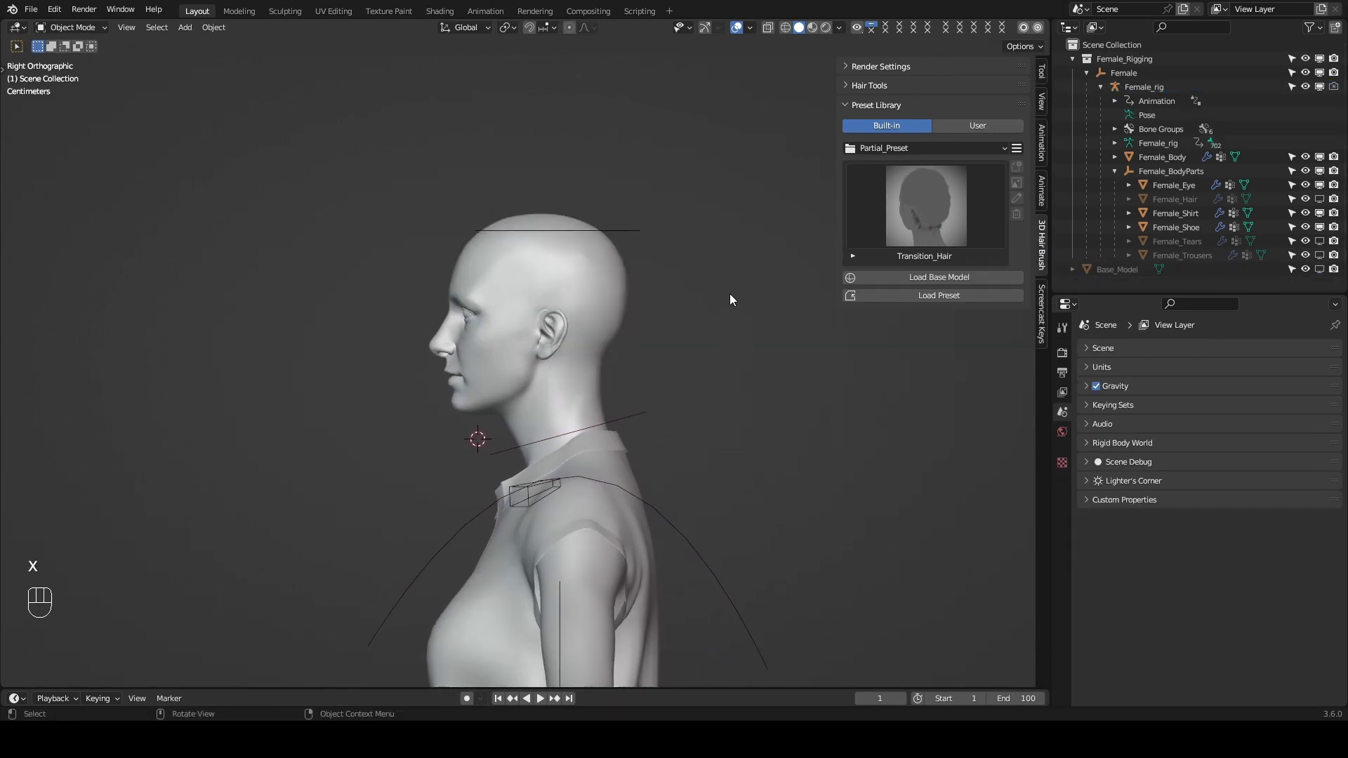
{"action": "left_click", "coordinate": [575, 375]}
{"action": "middle_click_drag", "start_coordinate": [579, 385], "coordinate": [615, 396], "text": "shift"}
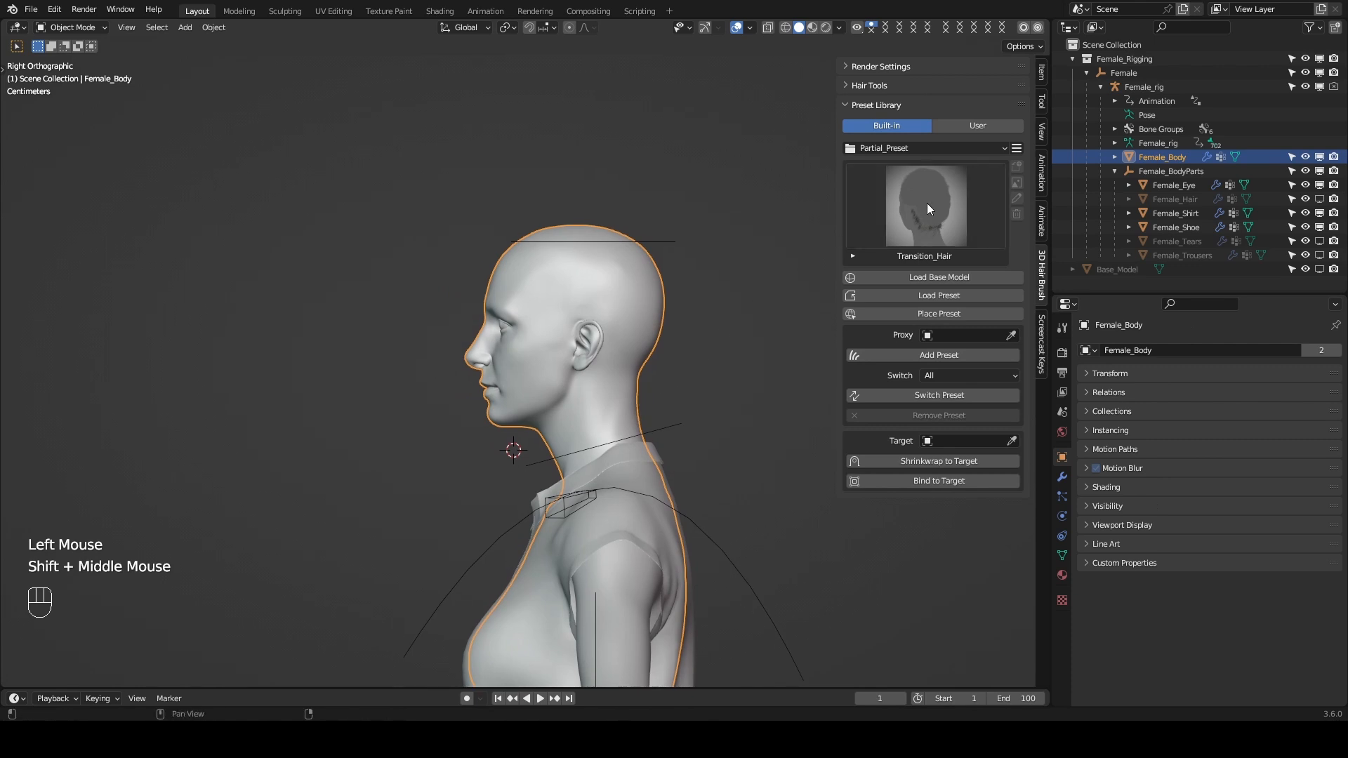
Set the 3D Hair Brush user preset location to the Music\New Folder directory in the add-on preferences.
{"action": "left_click", "coordinate": [978, 127]}
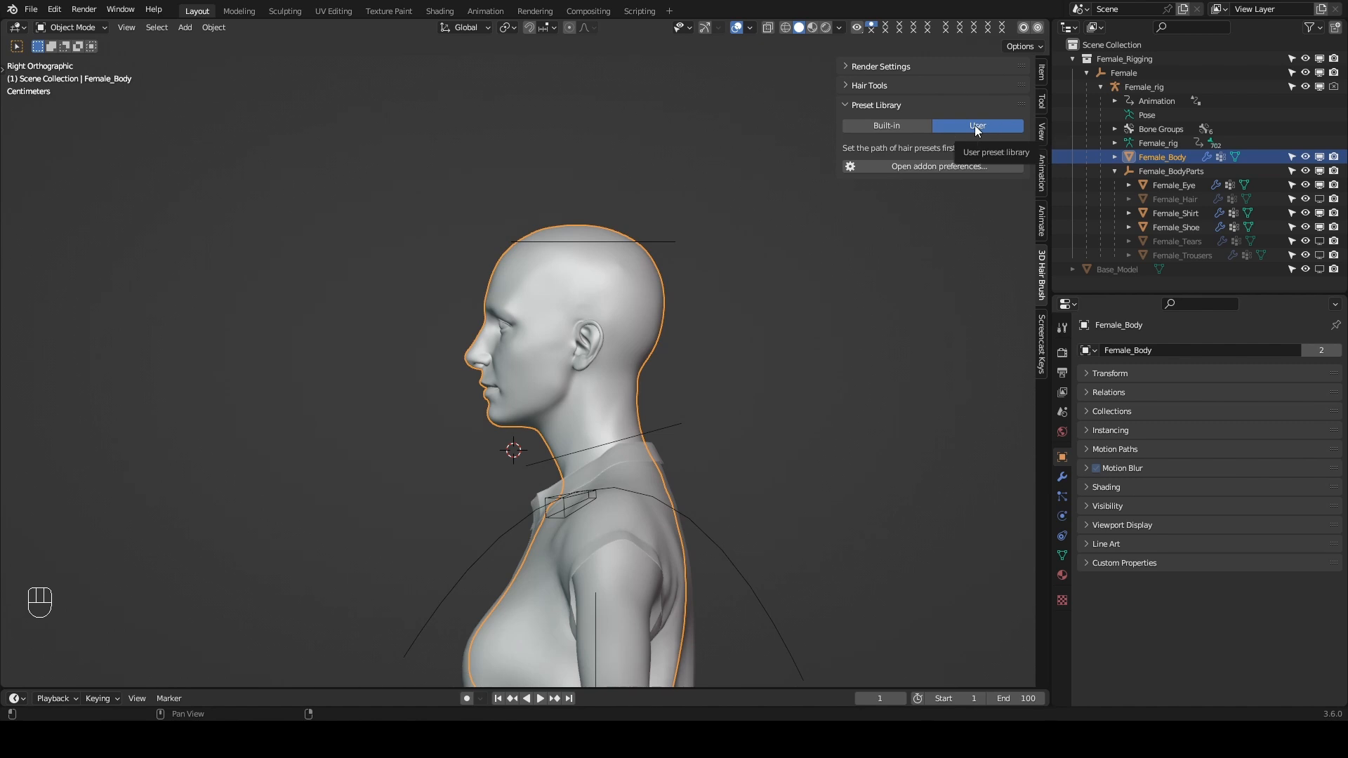
{"action": "left_click", "coordinate": [934, 166]}
{"action": "left_click", "coordinate": [1008, 378]}
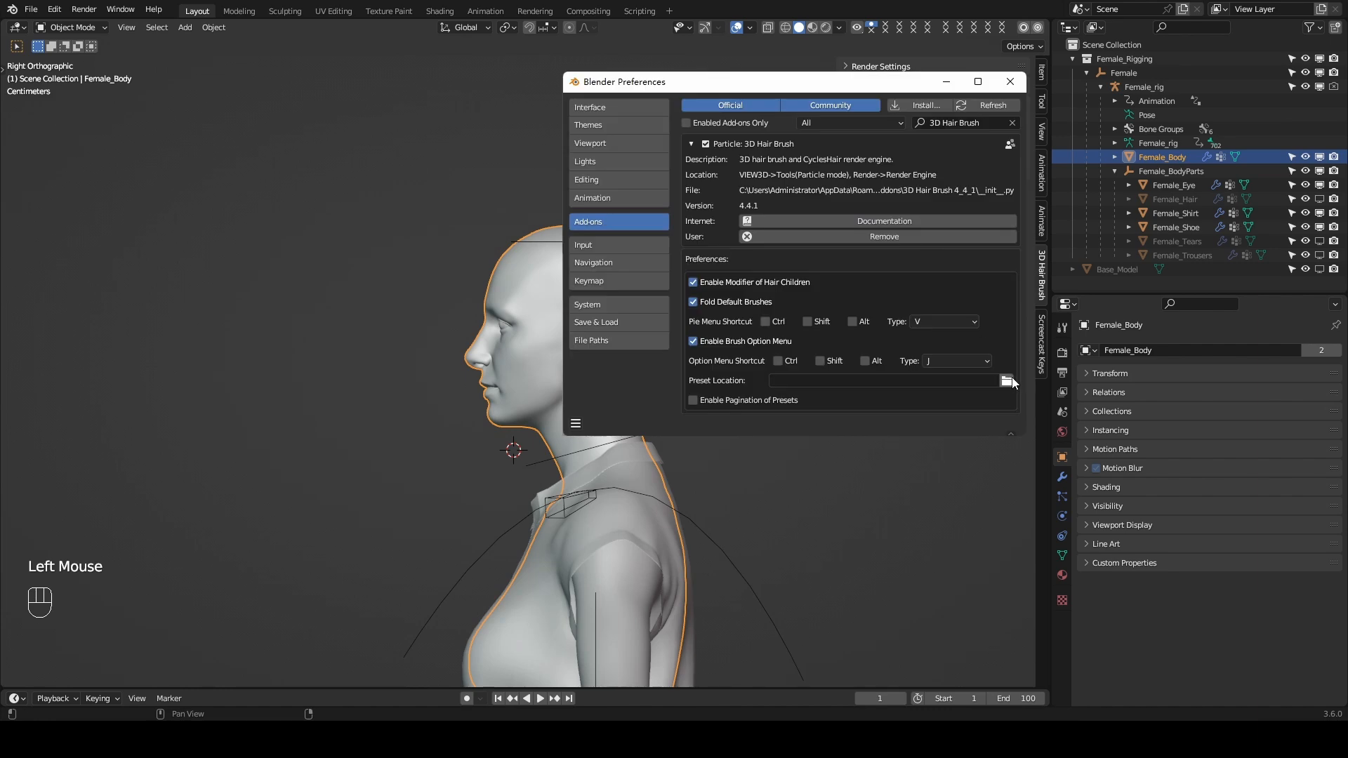
{"action": "left_click", "coordinate": [684, 73]}
{"action": "left_click", "coordinate": [660, 179]}
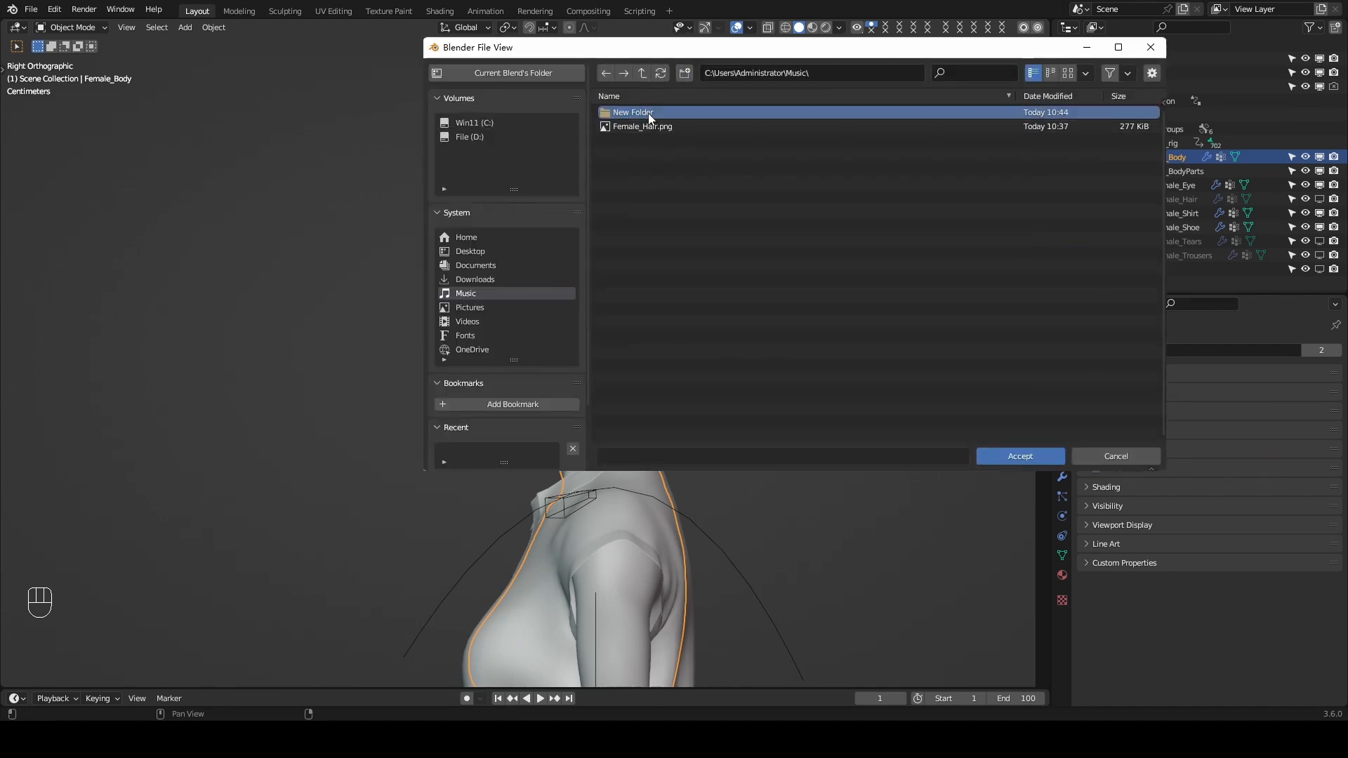
{"action": "double_click", "coordinate": [640, 114]}
{"action": "left_click", "coordinate": [1032, 457]}
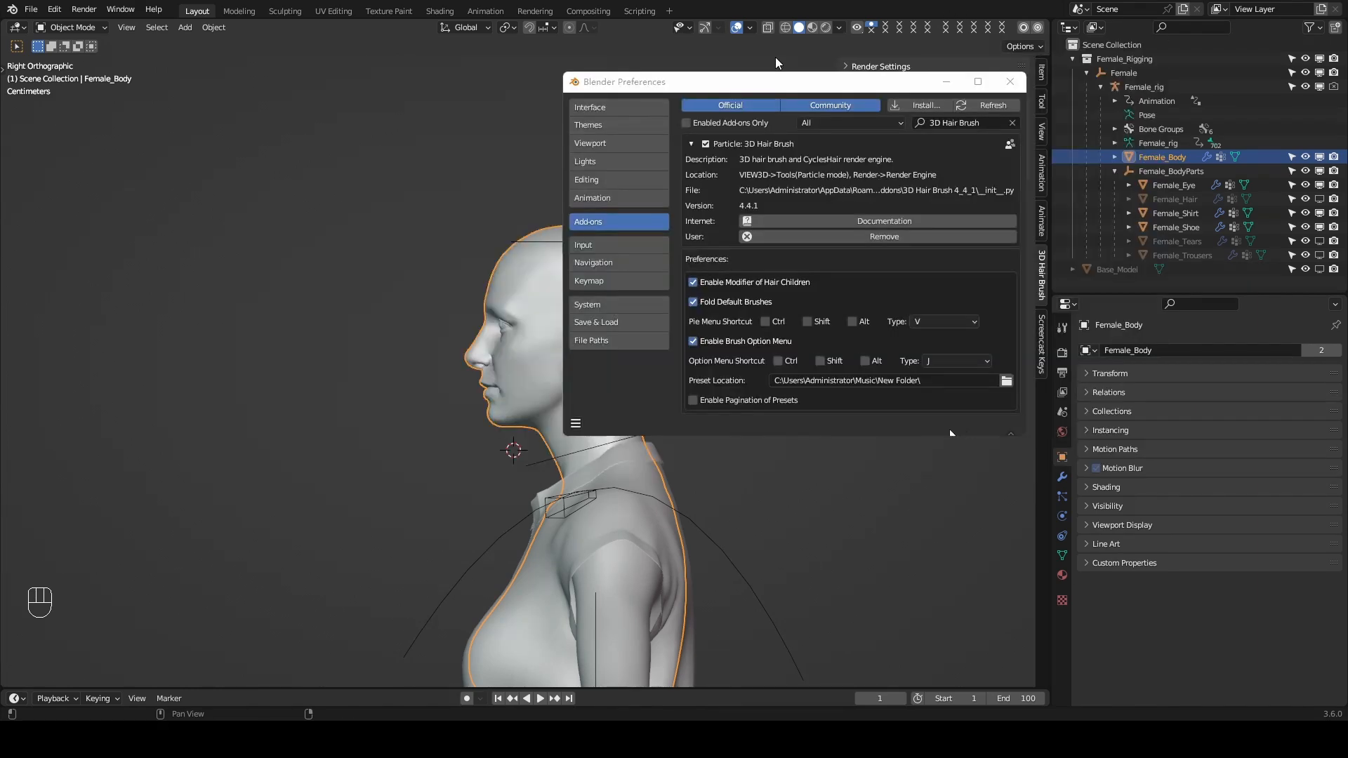
{"action": "left_click", "coordinate": [1010, 81]}
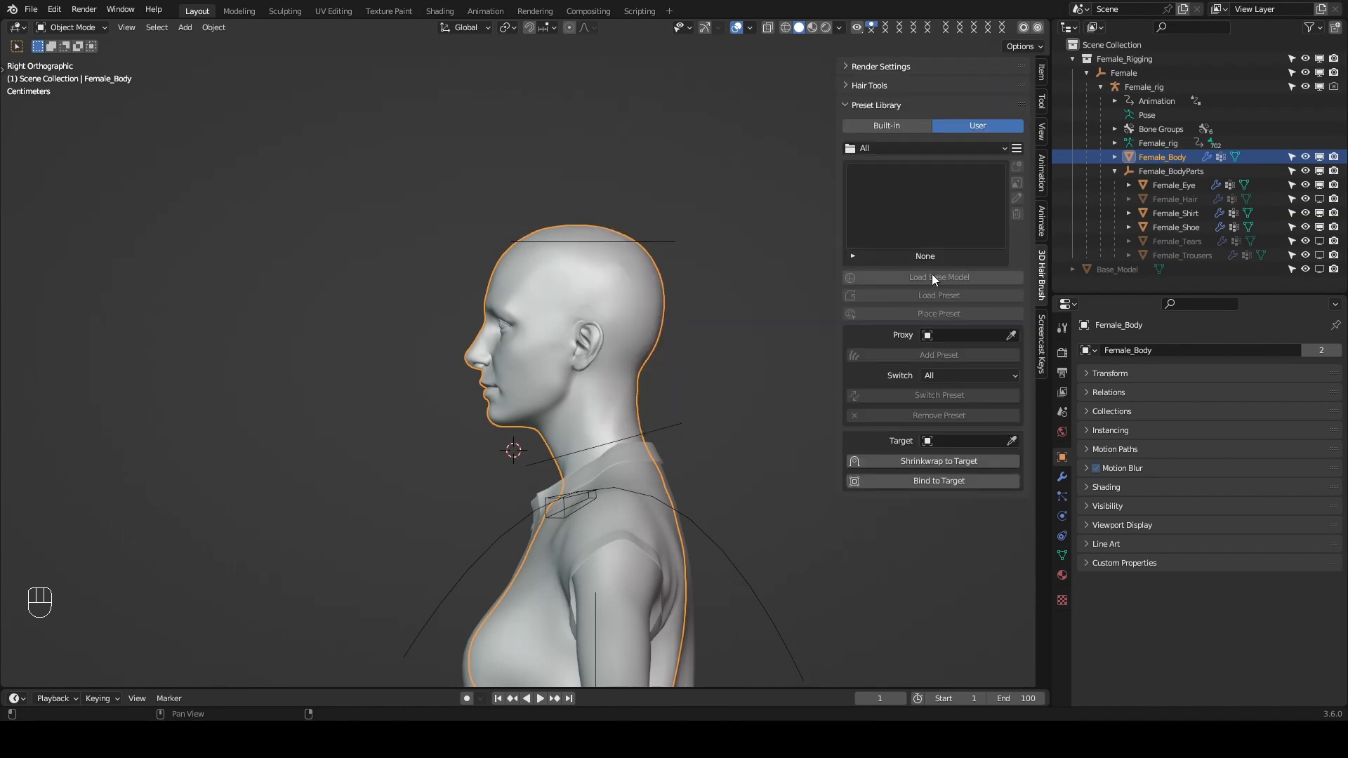
Add a user preset category named My_preset and make it the active category.
{"action": "left_click", "coordinate": [1016, 148]}
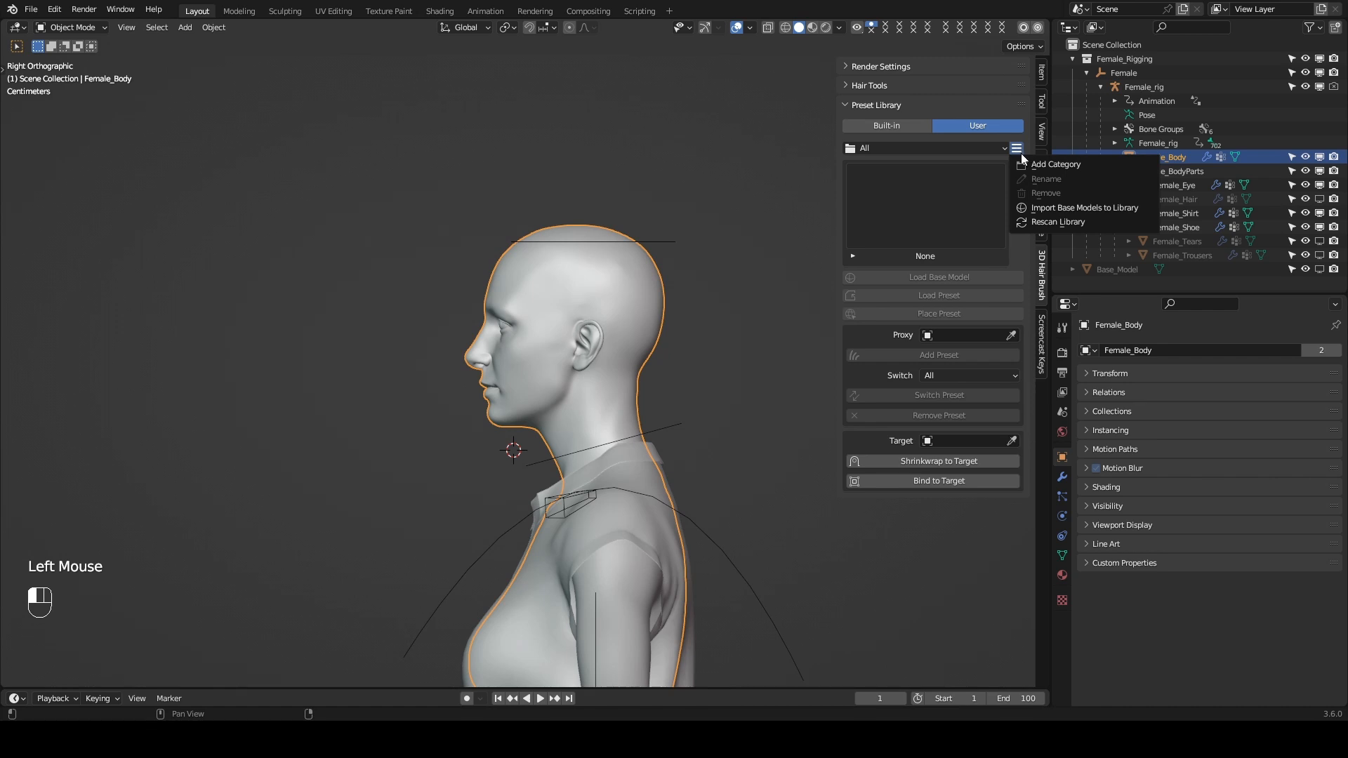
{"action": "left_click", "coordinate": [1037, 163]}
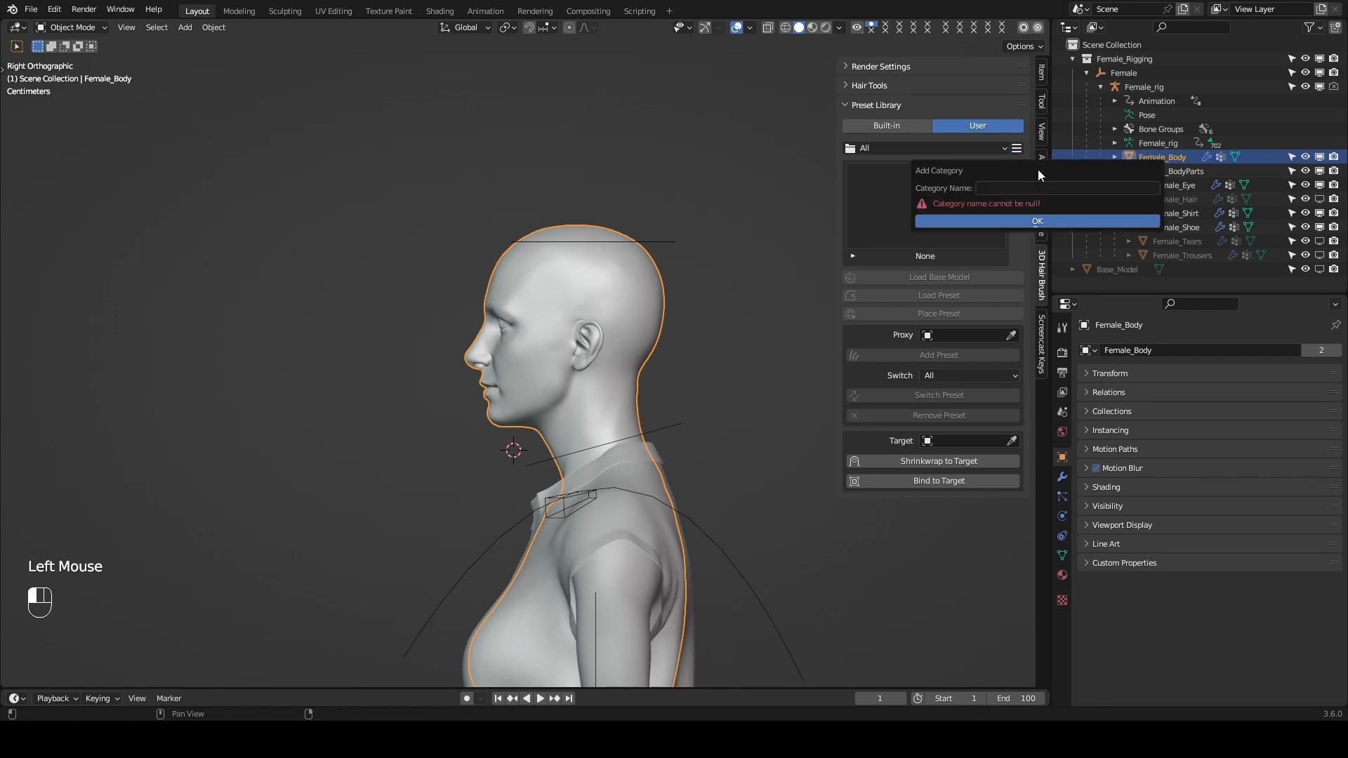
{"action": "left_click", "coordinate": [1029, 189]}
{"action": "type", "text": "My_"}
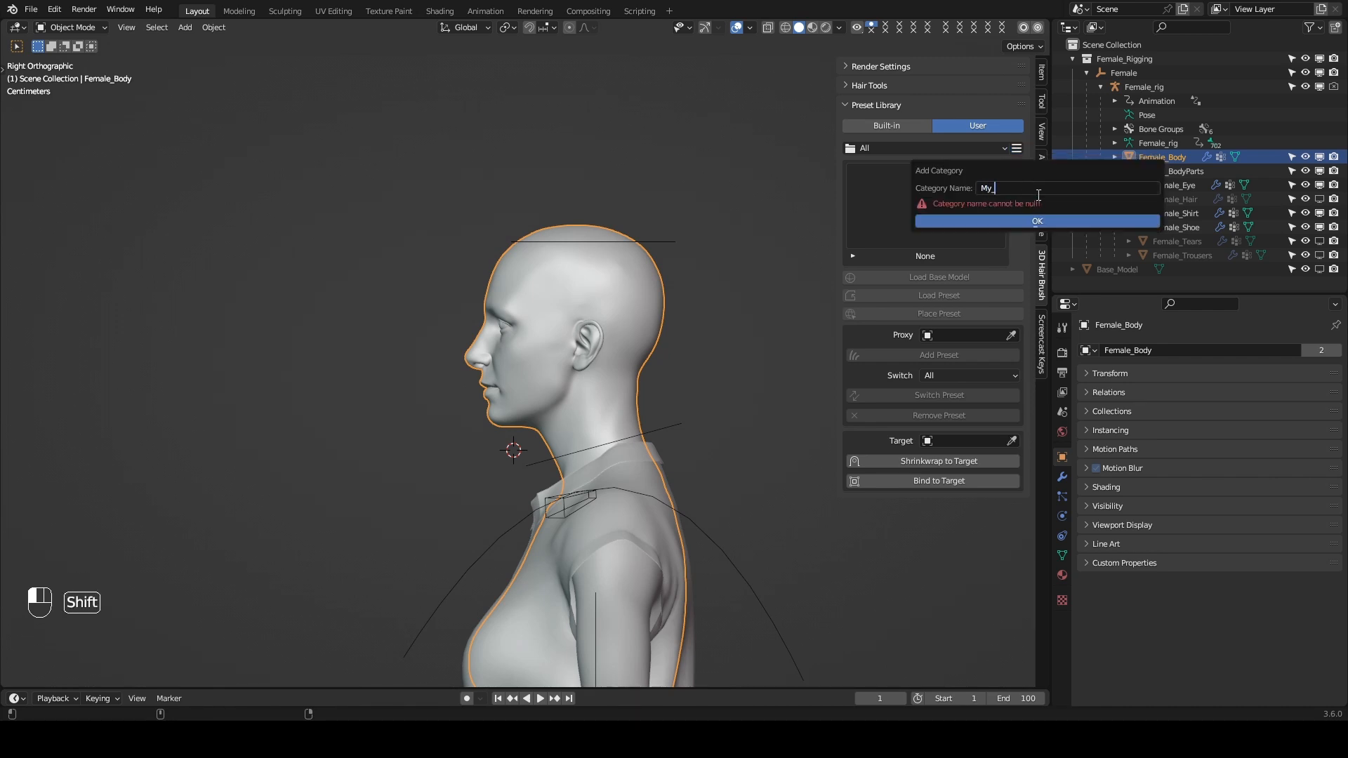
{"action": "type", "text": "preset"}
{"action": "key", "text": "Return"}
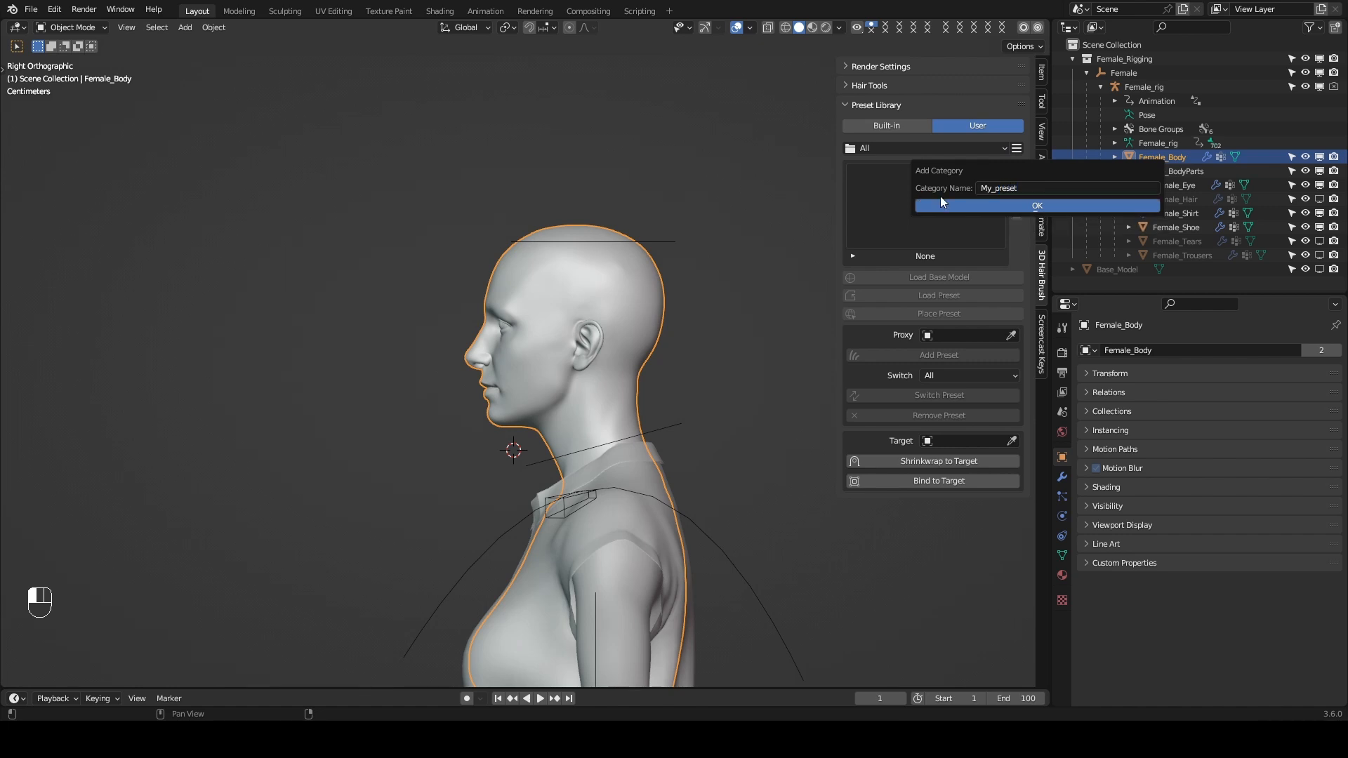
{"action": "left_click", "coordinate": [958, 219]}
{"action": "left_click", "coordinate": [896, 148]}
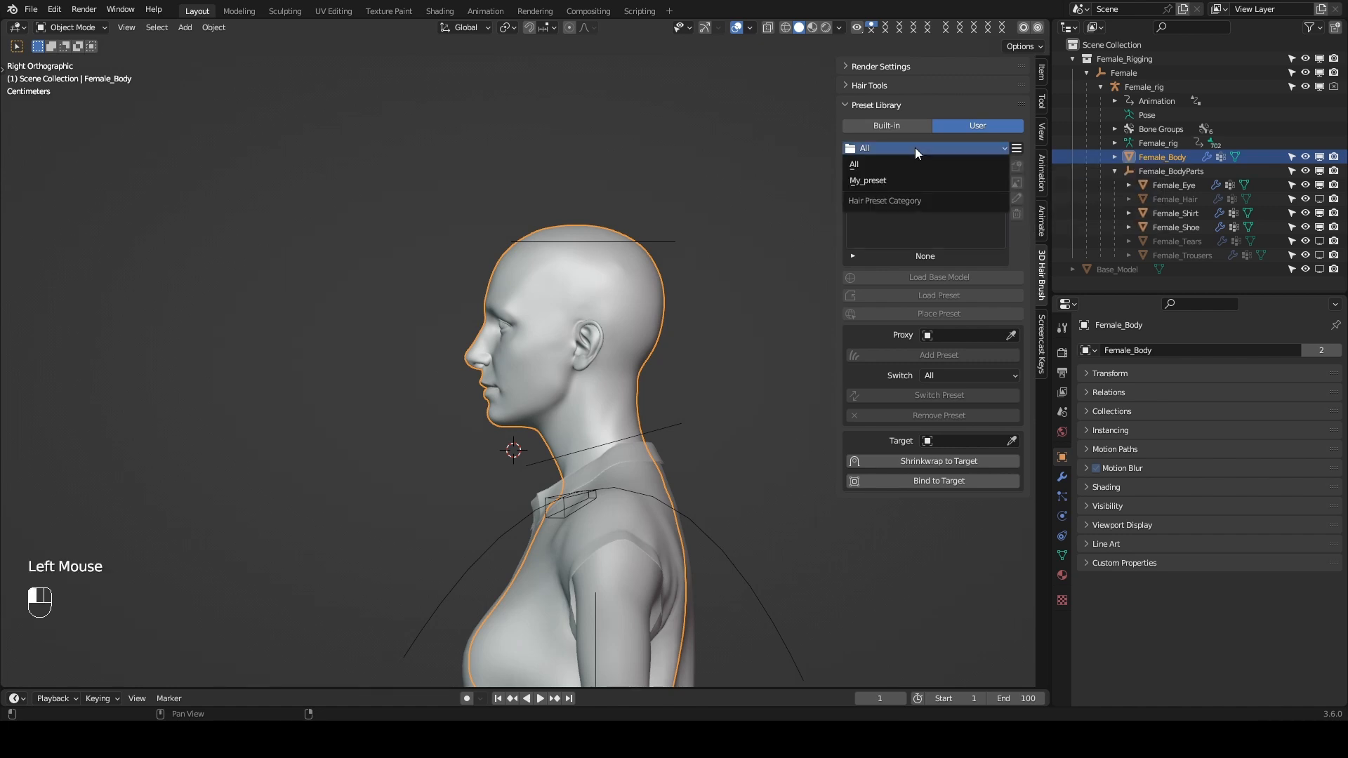
{"action": "left_click", "coordinate": [882, 182]}
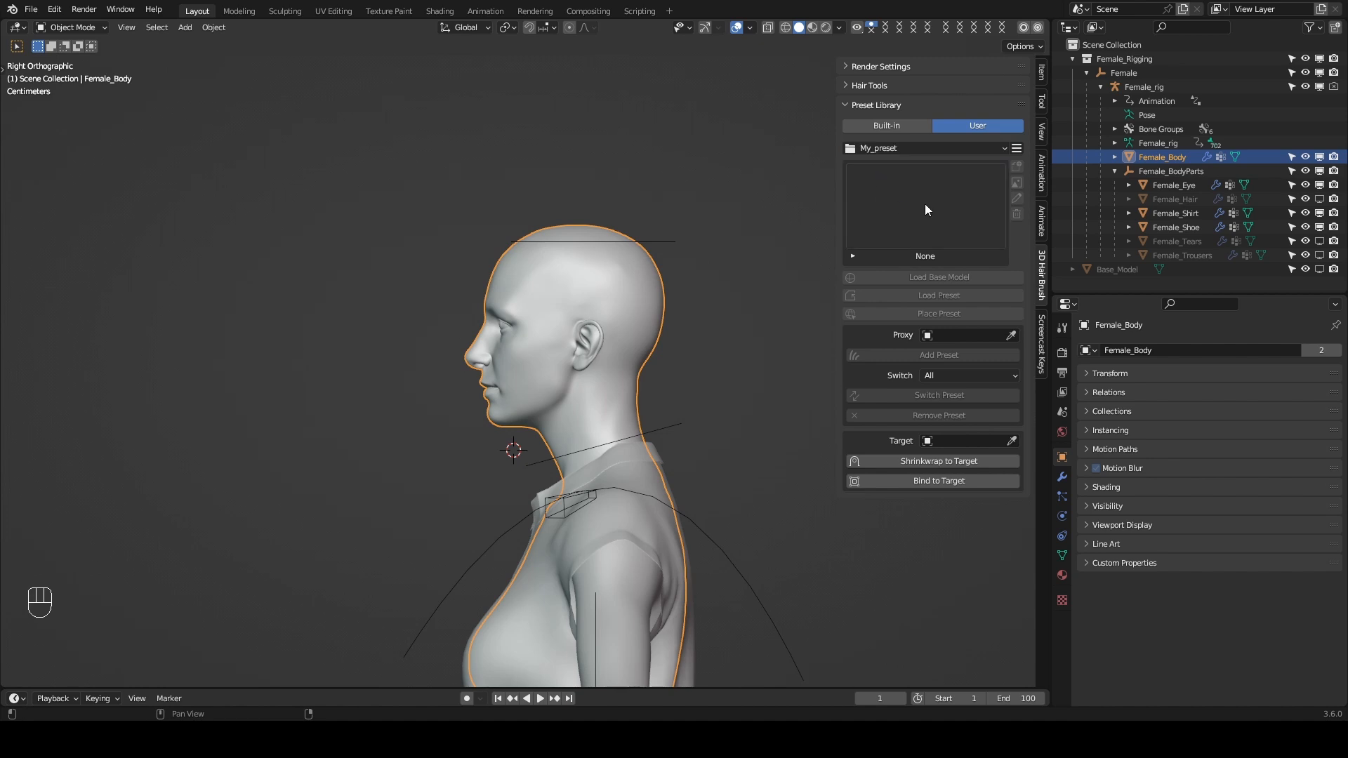
Show Base_Model and import it into the user base model library with location and rotation reset, object data and materials removed.
{"action": "left_click", "coordinate": [1016, 149]}
{"action": "left_click", "coordinate": [1318, 269]}
{"action": "left_click", "coordinate": [1109, 268]}
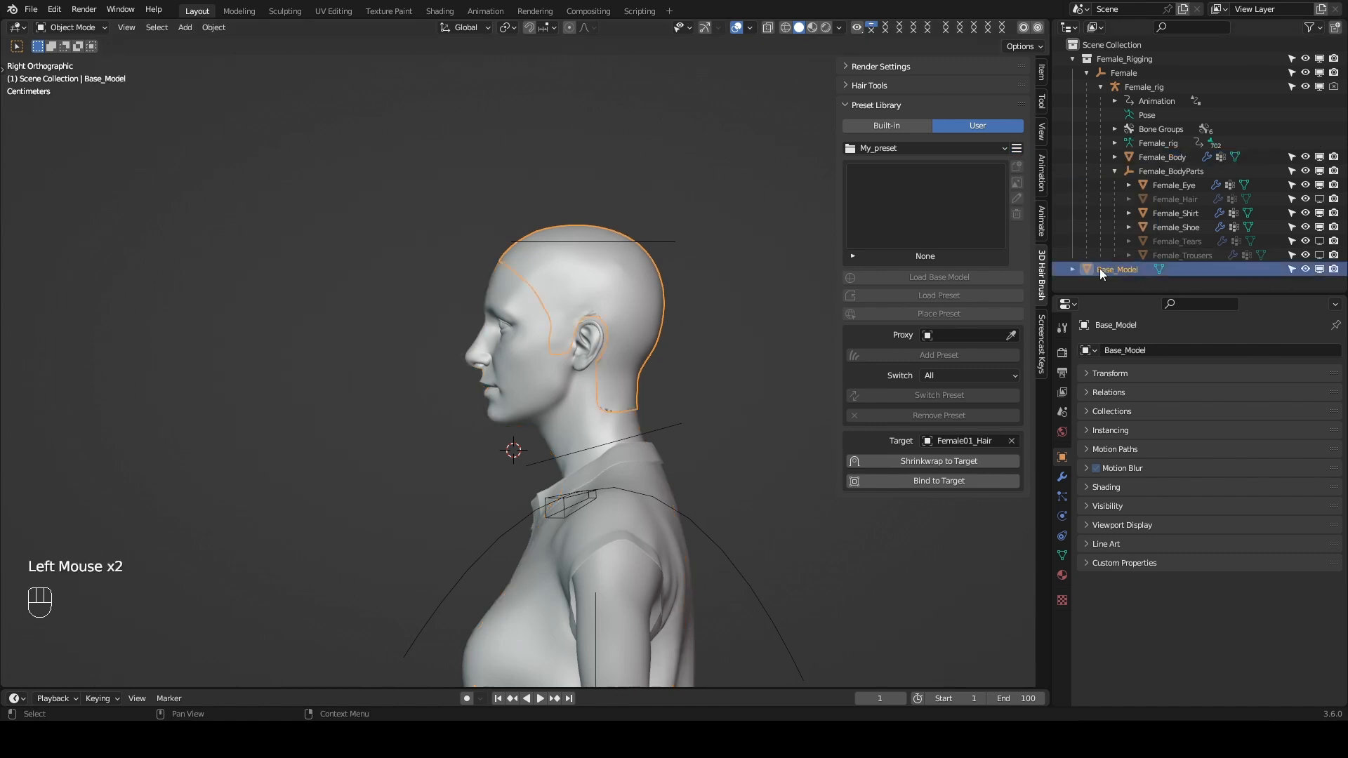
{"action": "left_click", "coordinate": [1017, 149]}
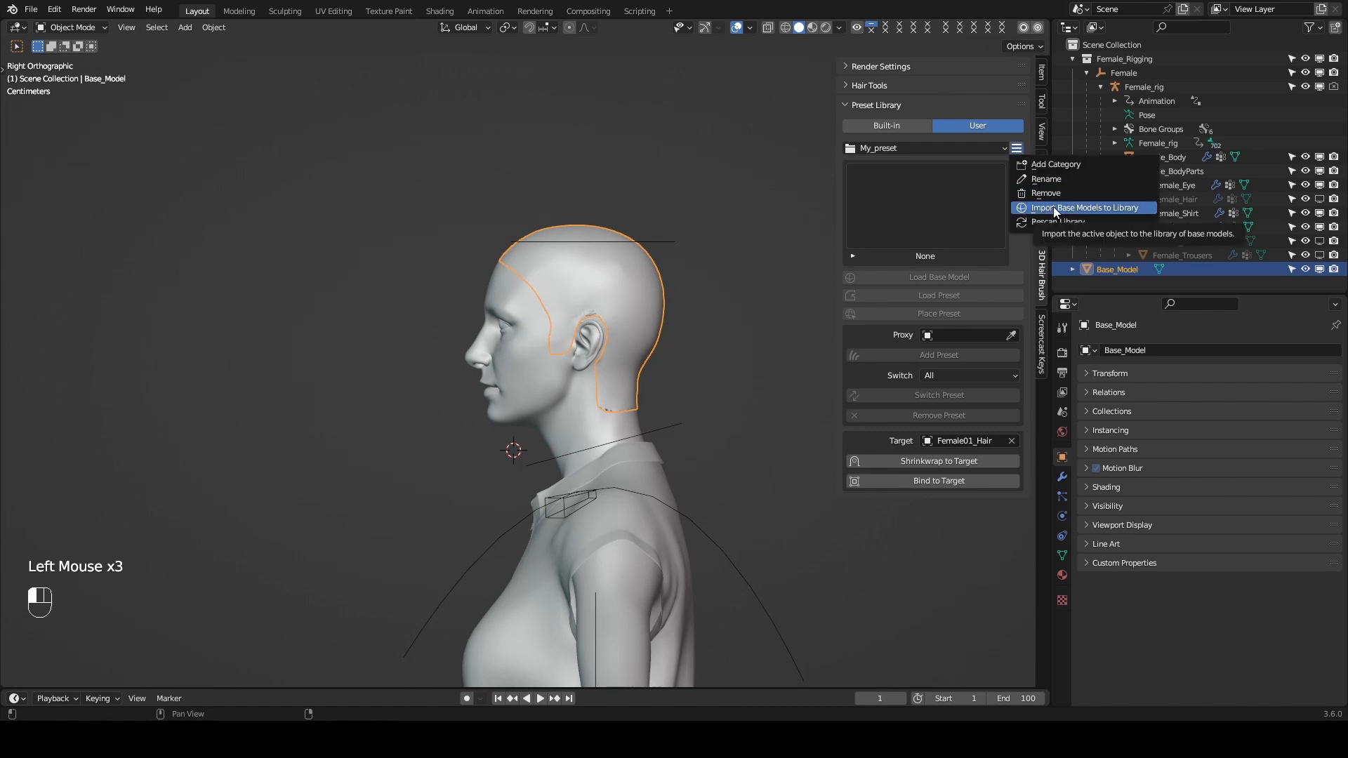
{"action": "left_click", "coordinate": [1054, 207]}
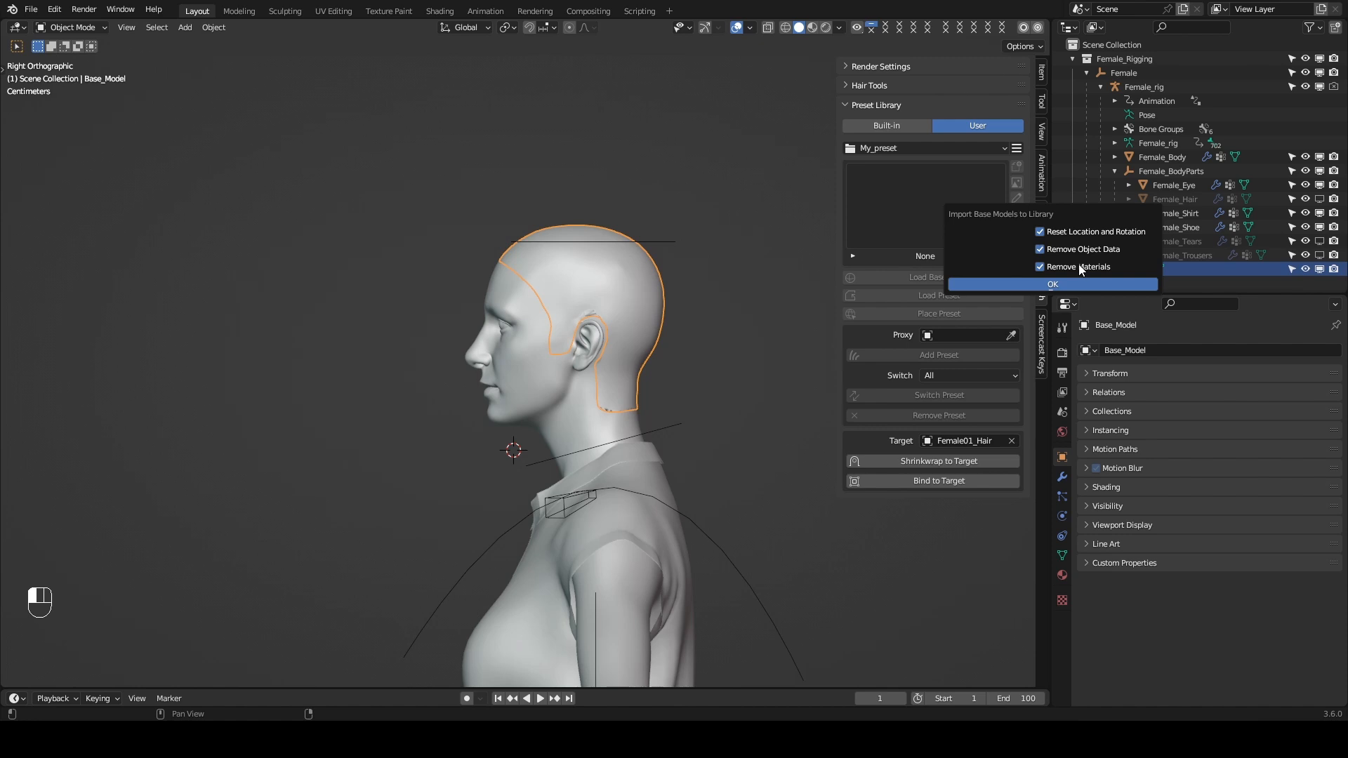
{"action": "left_click", "coordinate": [1060, 282]}
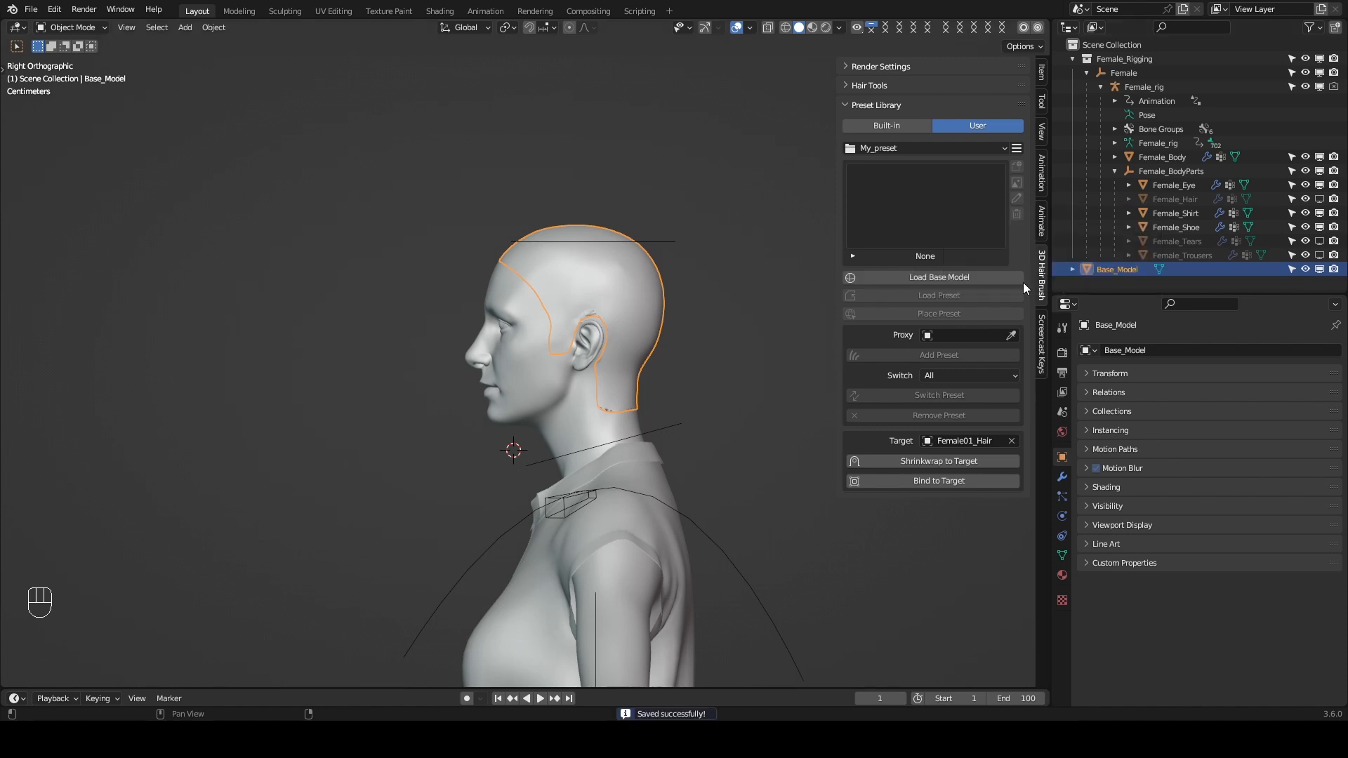
Delete Base_Model from the scene and select Female_Body.
{"action": "middle_click", "coordinate": [619, 336]}
{"action": "key", "text": "x"}
{"action": "left_click", "coordinate": [738, 313]}
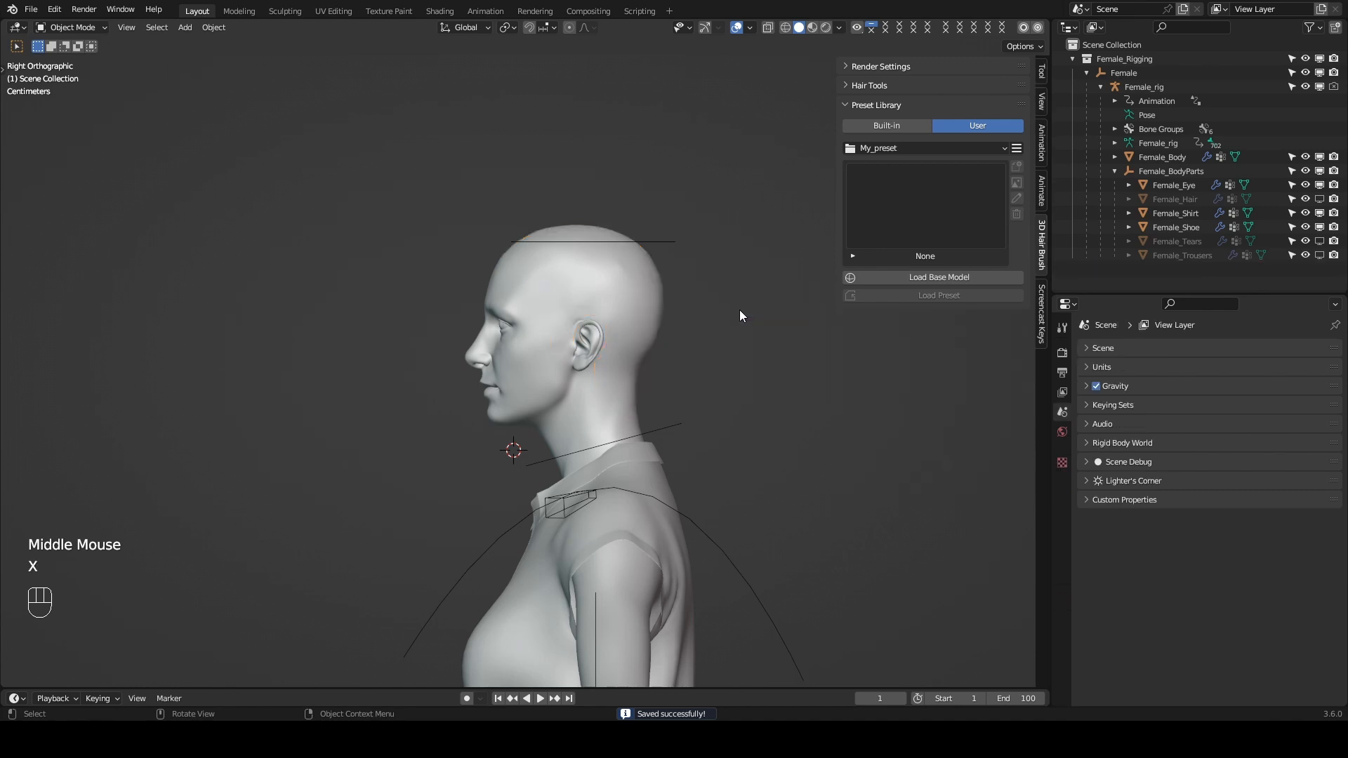
{"action": "left_click", "coordinate": [652, 305]}
{"action": "left_click", "coordinate": [912, 278]}
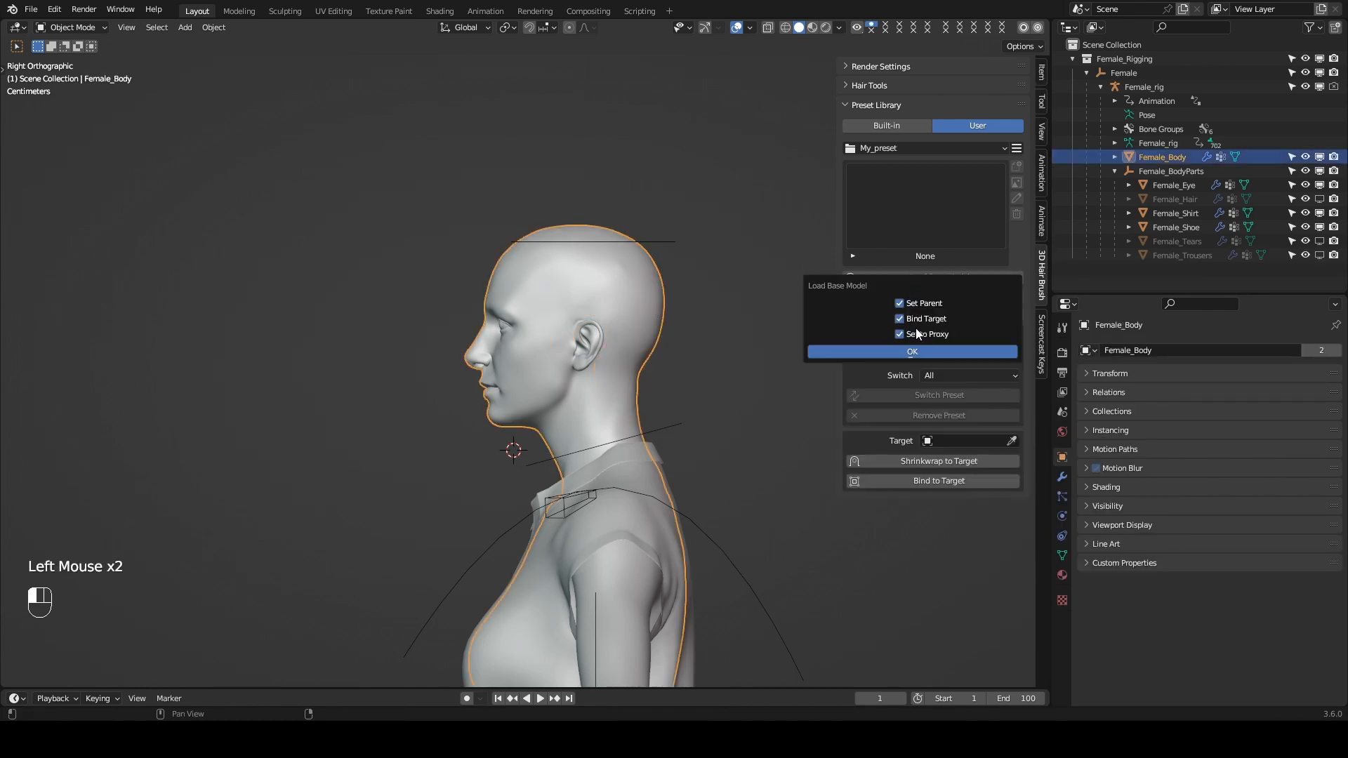
{"action": "left_click", "coordinate": [922, 303]}
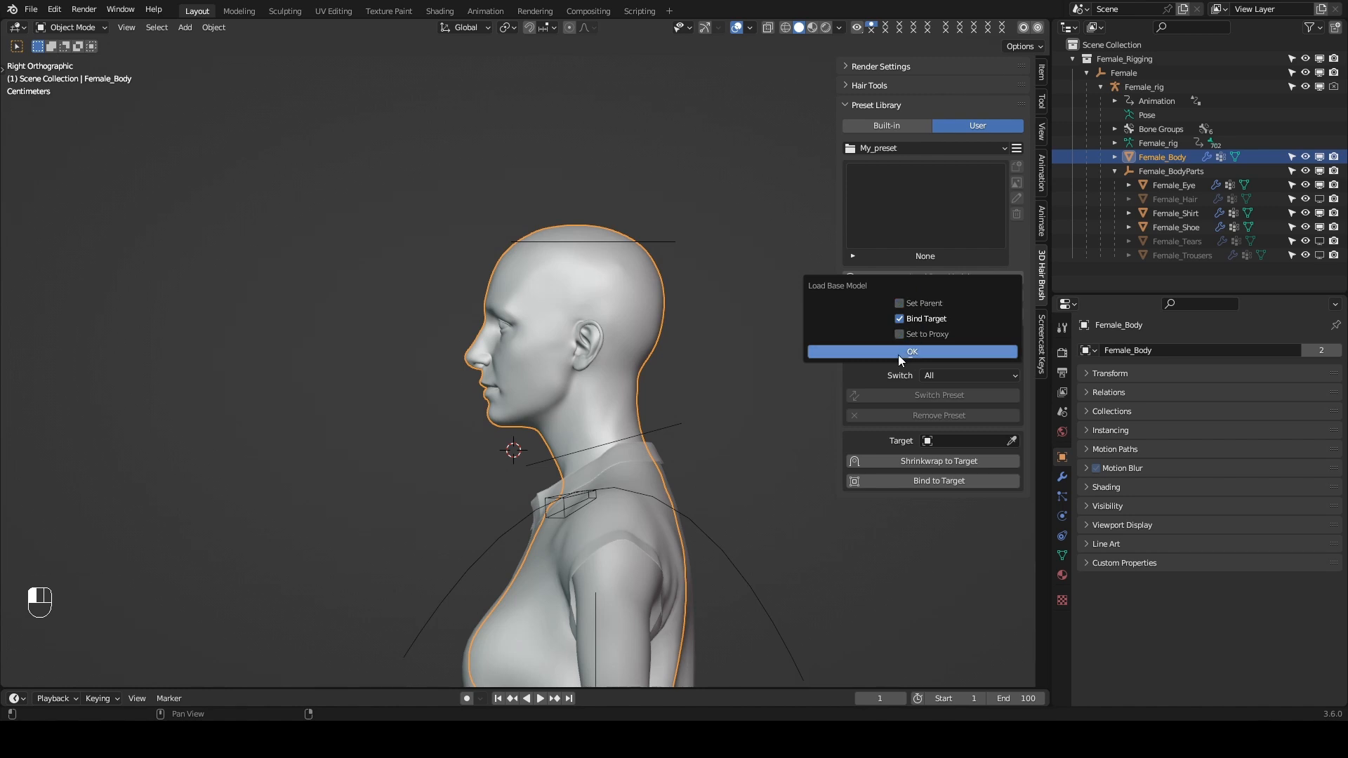
{"action": "left_click", "coordinate": [882, 126]}
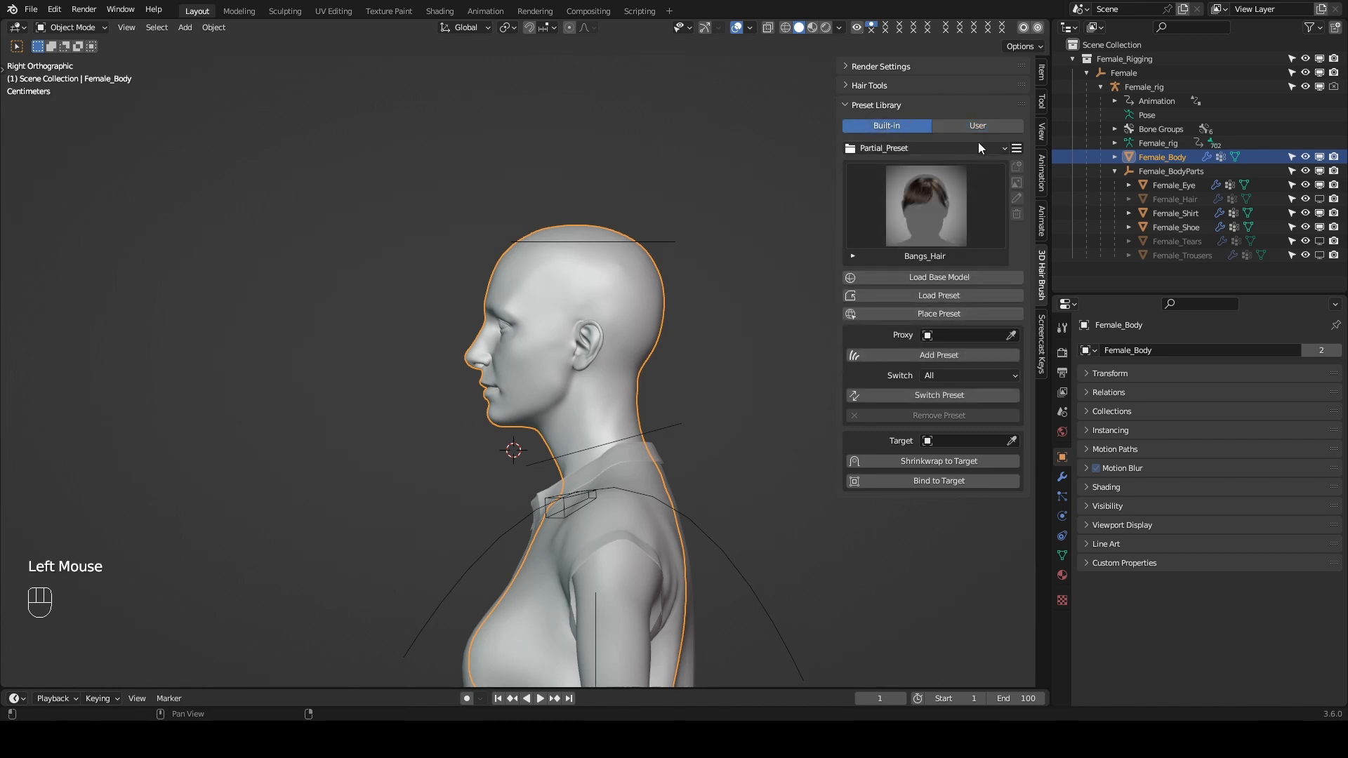
{"action": "left_click", "coordinate": [979, 128]}
Load the base model from the user library for Female_Body and briefly check its mesh in Edit Mode.
{"action": "left_click", "coordinate": [921, 279]}
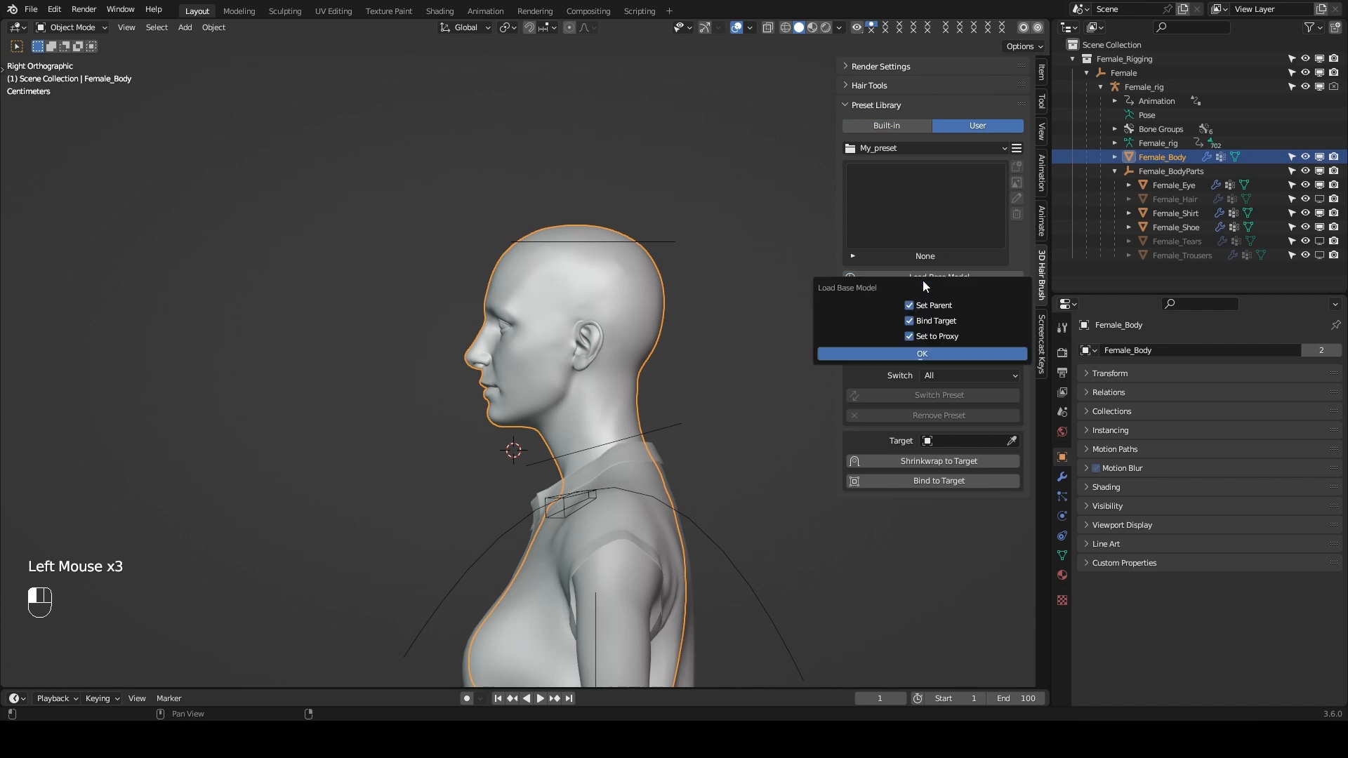
{"action": "left_click", "coordinate": [920, 353]}
{"action": "mouse_move", "coordinate": [794, 347]}
{"action": "middle_mouse_down"}
{"action": "mouse_move", "coordinate": [621, 341]}
{"action": "mouse_move", "coordinate": [776, 336]}
{"action": "middle_mouse_up"}
{"action": "scroll", "coordinate": [777, 335], "scroll_direction": "up", "scroll_amount": 2}
{"action": "key", "text": "Tab"}
{"action": "key", "text": "q"}
{"action": "key", "text": "Tab"}
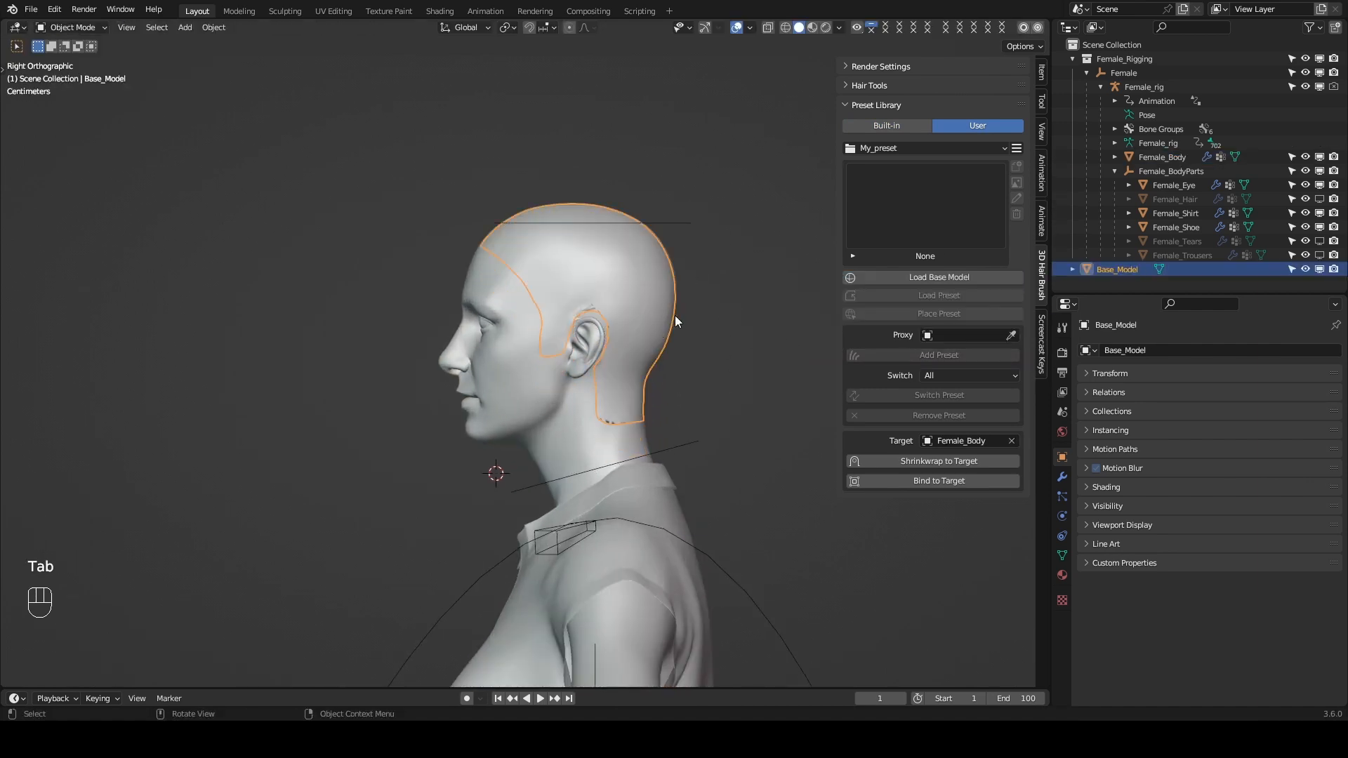
Rename the user preset category My_preset as My_preset01.
{"action": "left_click", "coordinate": [1016, 148]}
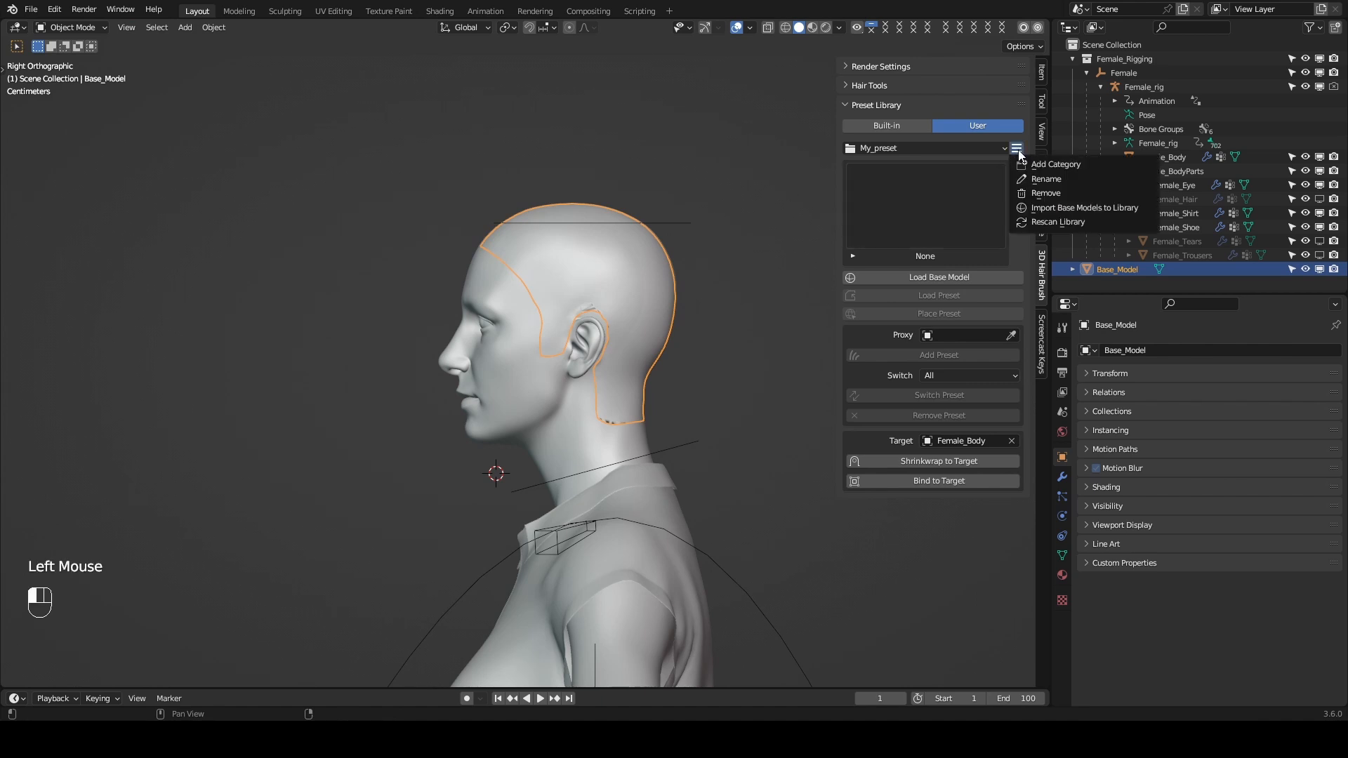
{"action": "left_click", "coordinate": [1042, 183]}
{"action": "left_click", "coordinate": [1000, 210]}
{"action": "type", "text": "01"}
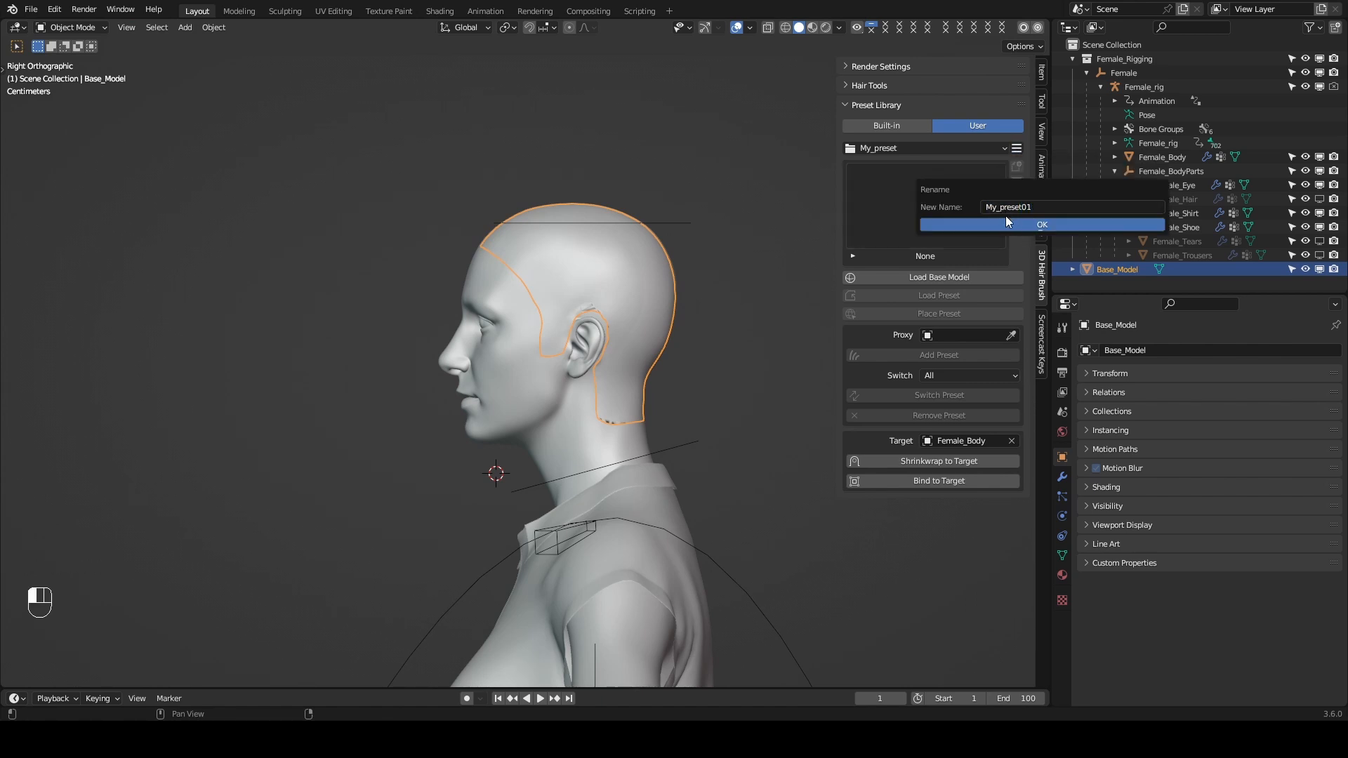
{"action": "left_click", "coordinate": [1005, 219]}
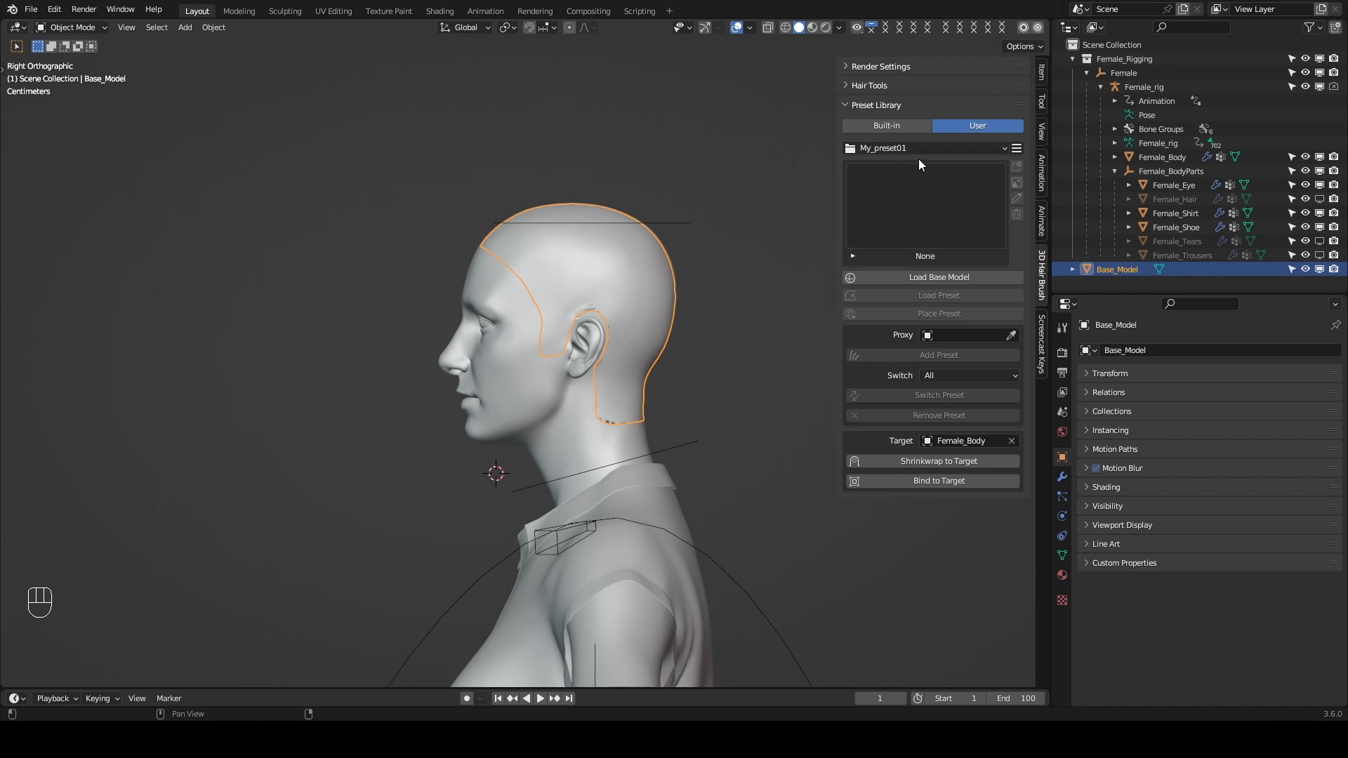
Remove the My_preset01 category from the user library and check the category list.
{"action": "left_click", "coordinate": [1017, 148]}
{"action": "left_click", "coordinate": [1037, 188]}
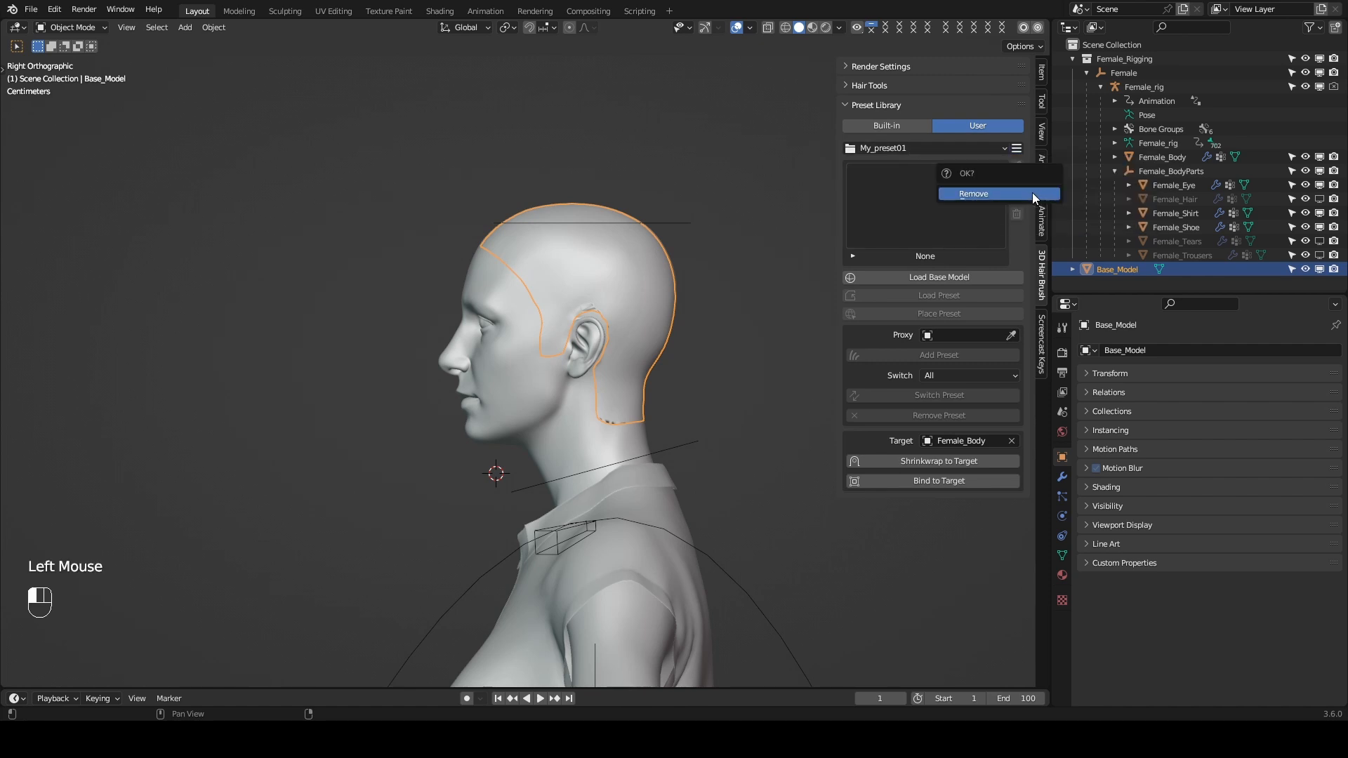
{"action": "left_click", "coordinate": [1013, 192]}
{"action": "left_click", "coordinate": [913, 149]}
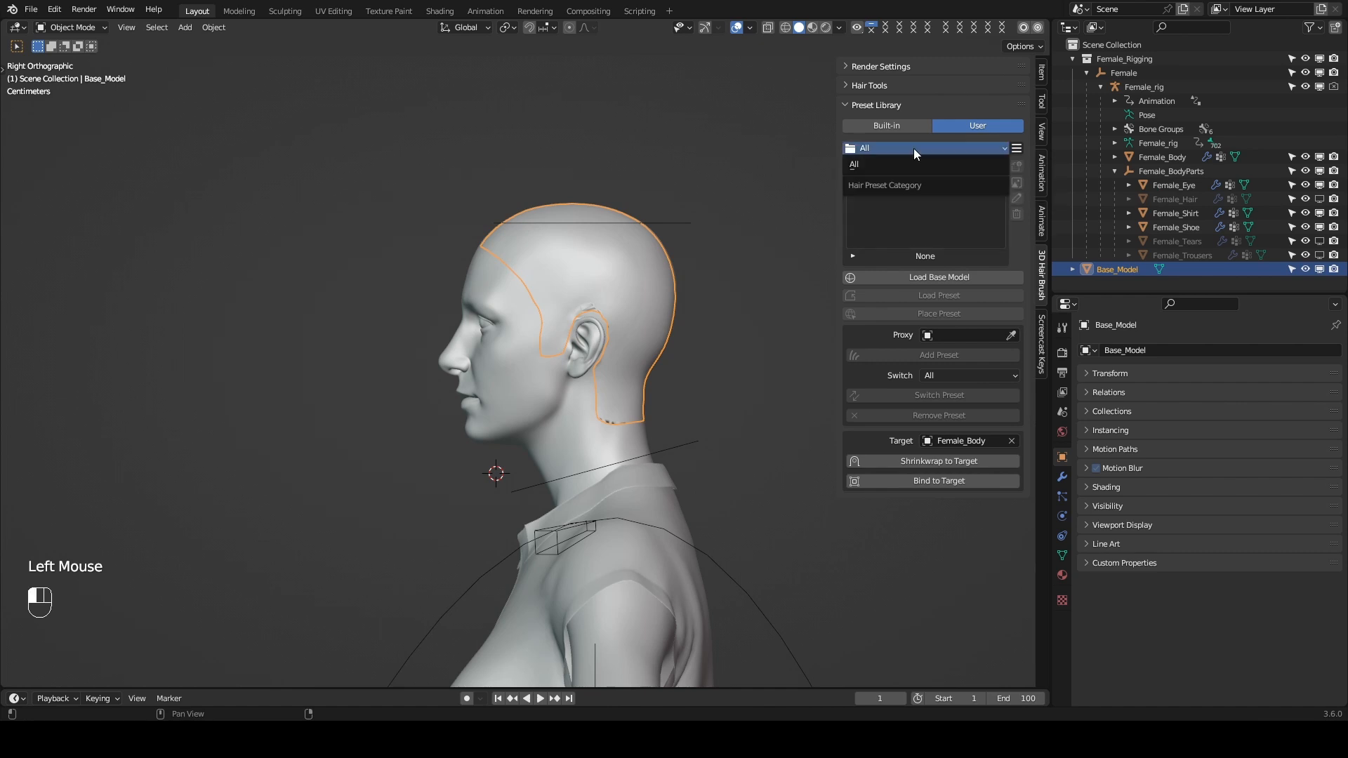
Add the My_preset category to the user library again.
{"action": "left_click", "coordinate": [1017, 149]}
{"action": "left_click", "coordinate": [1018, 149]}
{"action": "left_click", "coordinate": [1014, 166]}
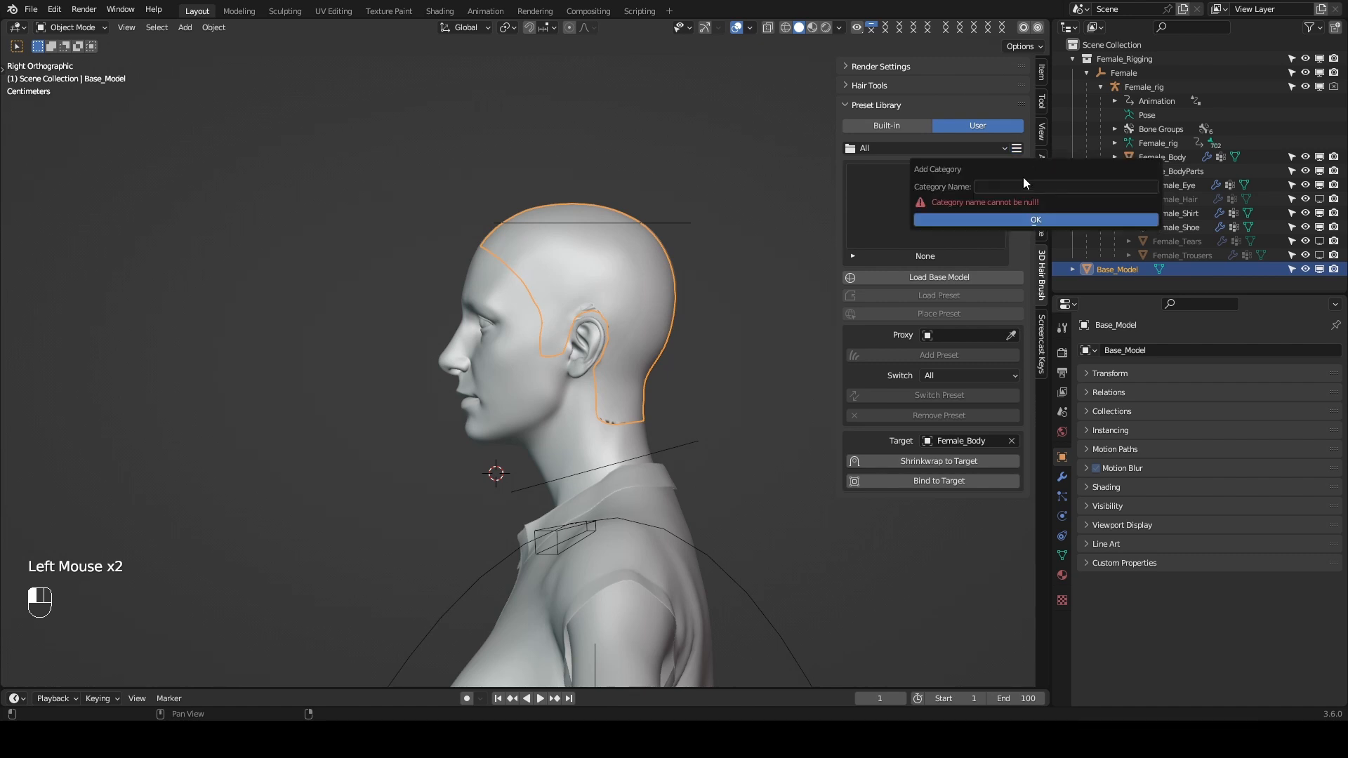
{"action": "type", "text": "My_preset"}
{"action": "key", "text": "Return"}
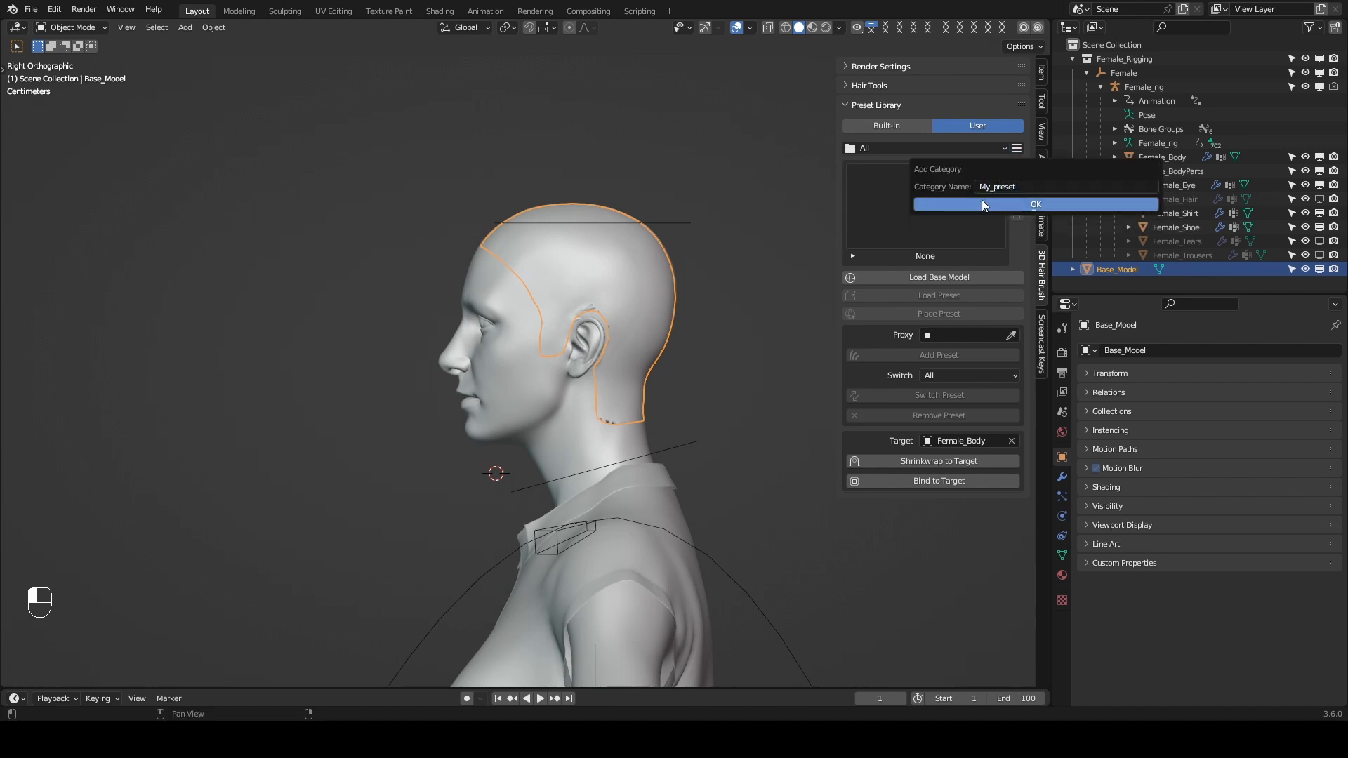
{"action": "left_click", "coordinate": [982, 202]}
{"action": "left_click", "coordinate": [1017, 148]}
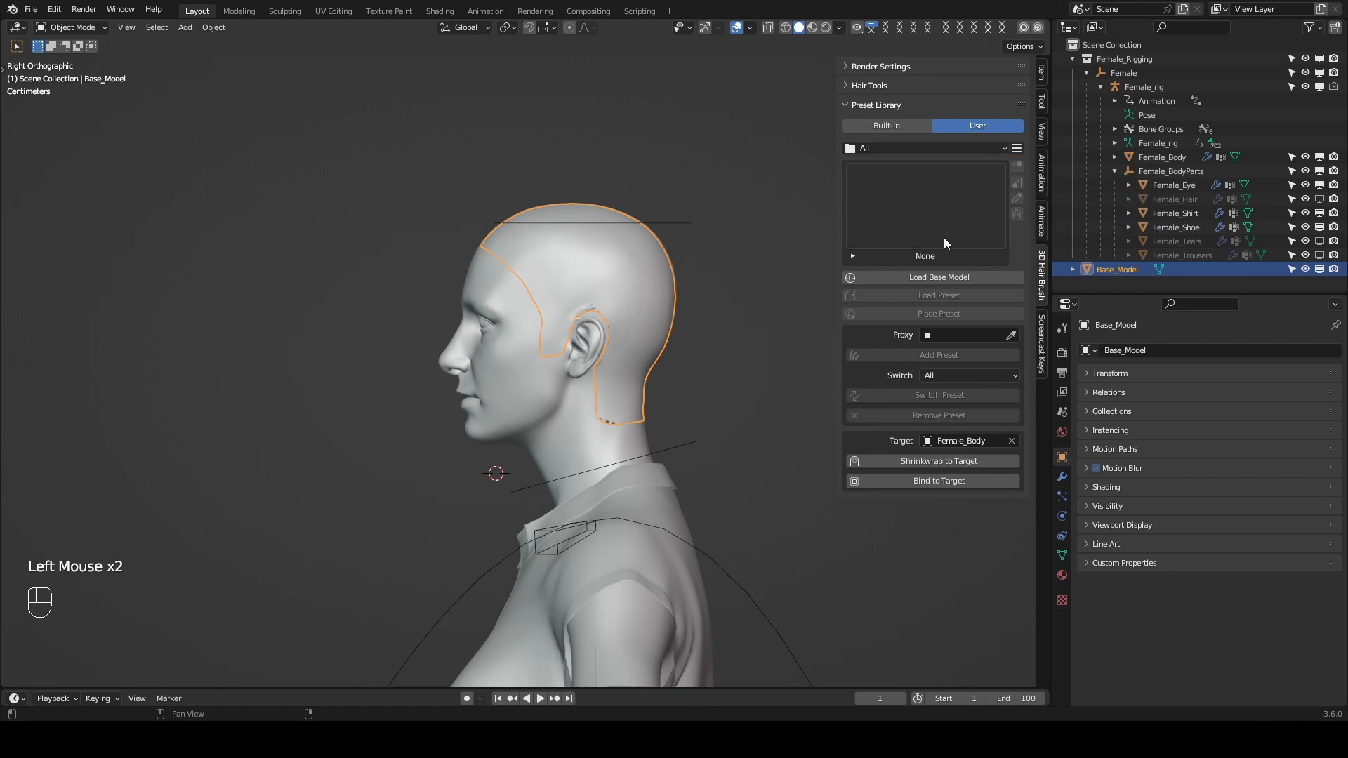
Show the Female_Hair object in the viewport and make it the selected object.
{"action": "scroll", "coordinate": [708, 288], "scroll_direction": "down", "scroll_amount": 1}
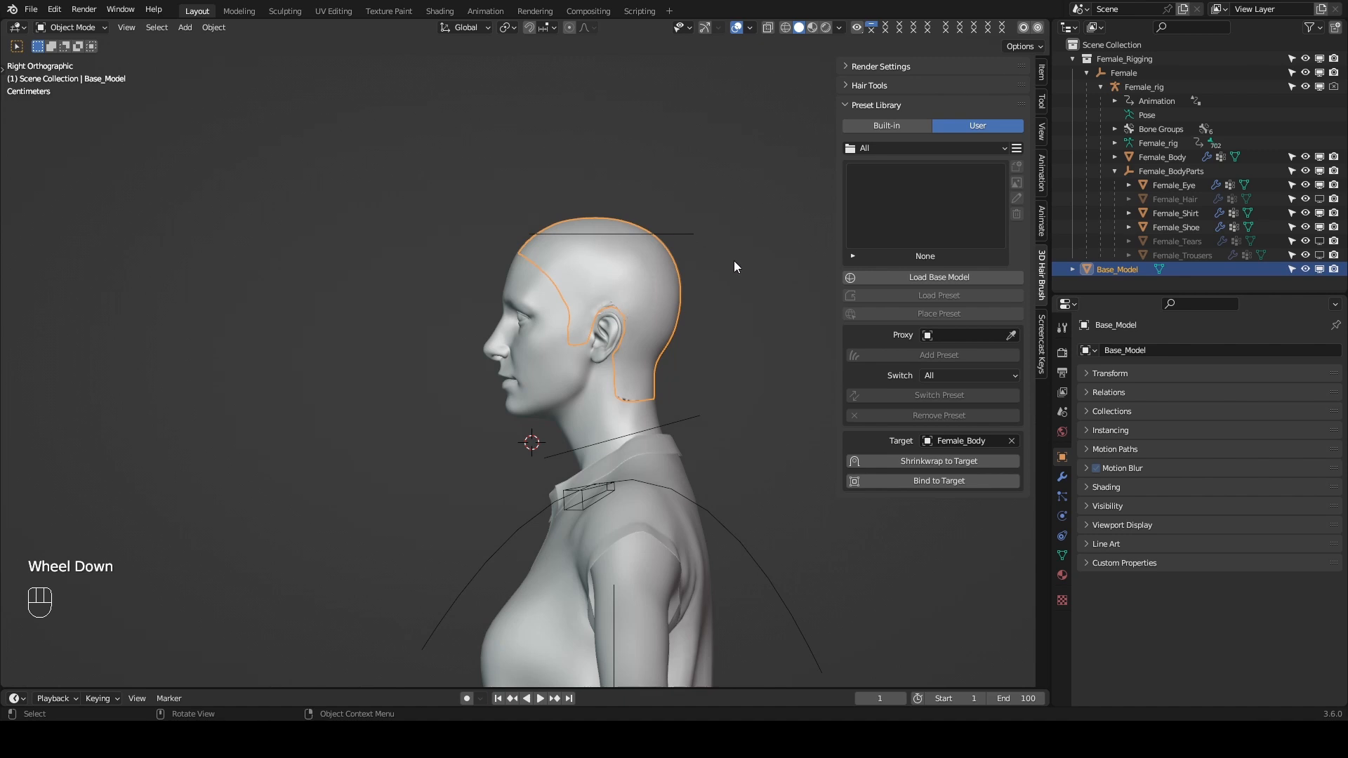
{"action": "left_click", "coordinate": [1320, 199]}
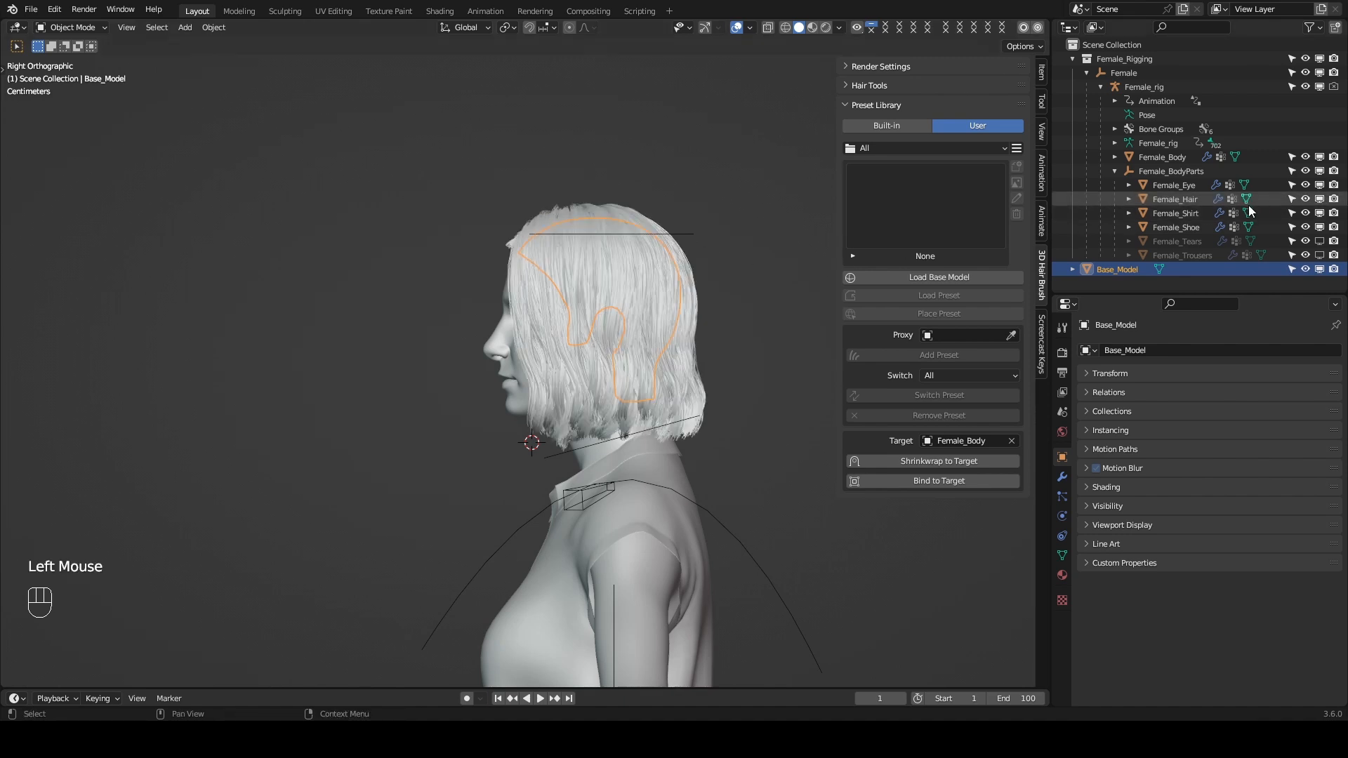
{"action": "left_click", "coordinate": [1187, 200]}
Save Female_Hair as a preset in the My_preset category with an Area Framing preview framed around the head and hair.
{"action": "left_click", "coordinate": [1016, 187]}
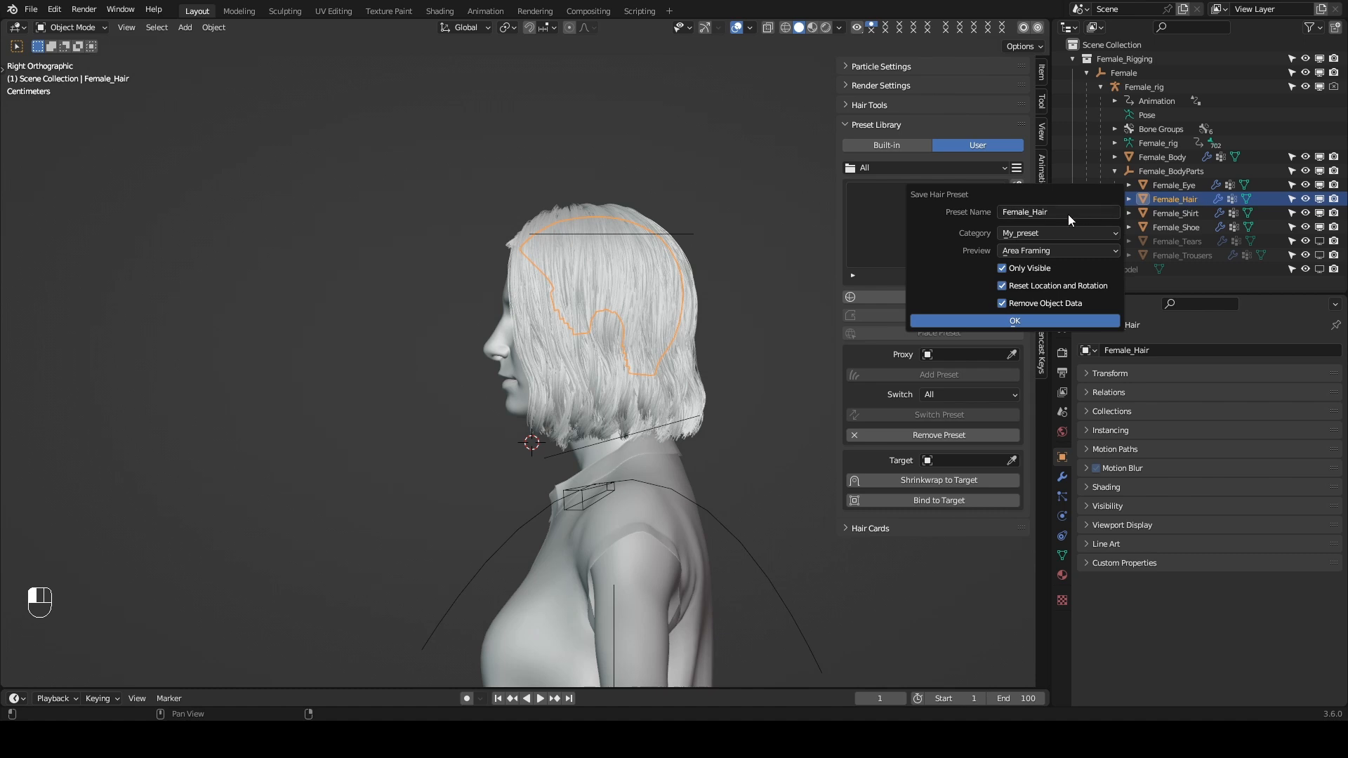
{"action": "left_click", "coordinate": [1027, 251]}
{"action": "left_click", "coordinate": [1026, 251]}
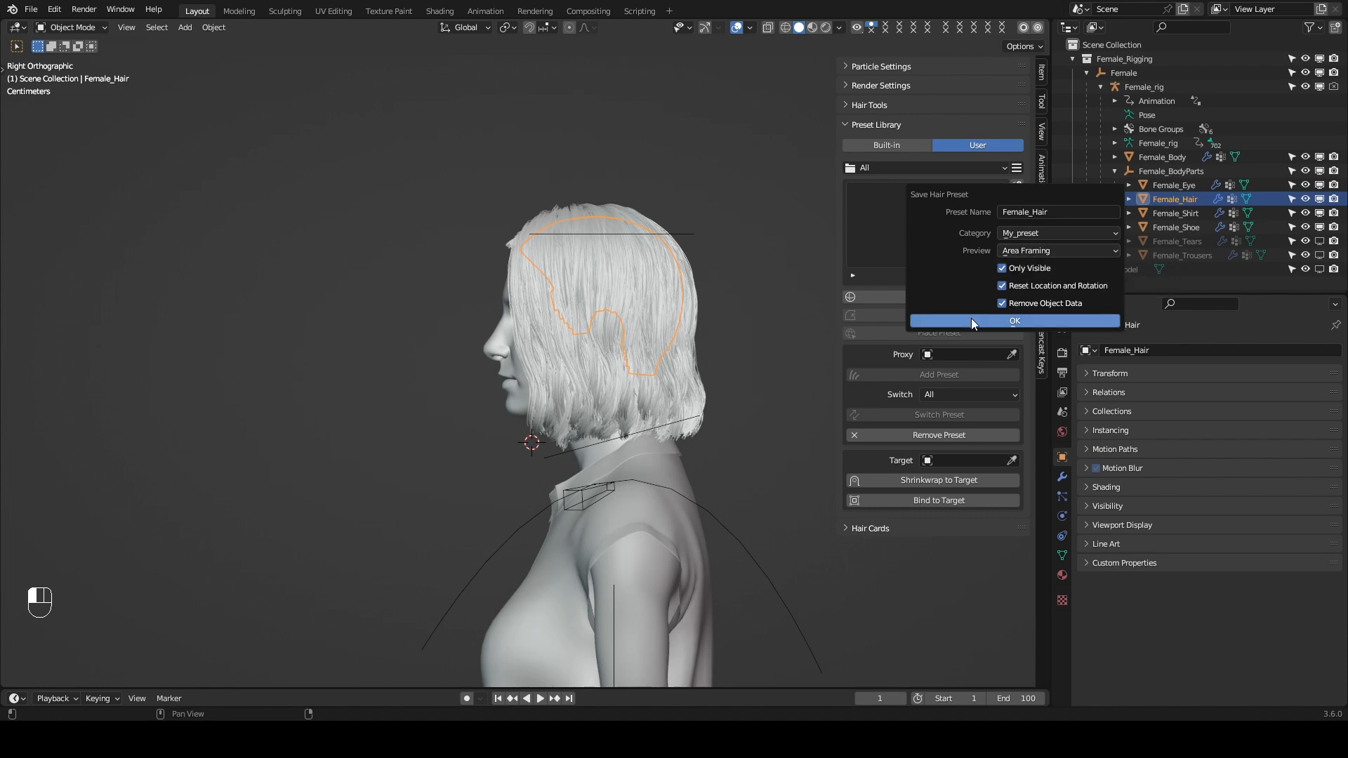
{"action": "left_click", "coordinate": [994, 322]}
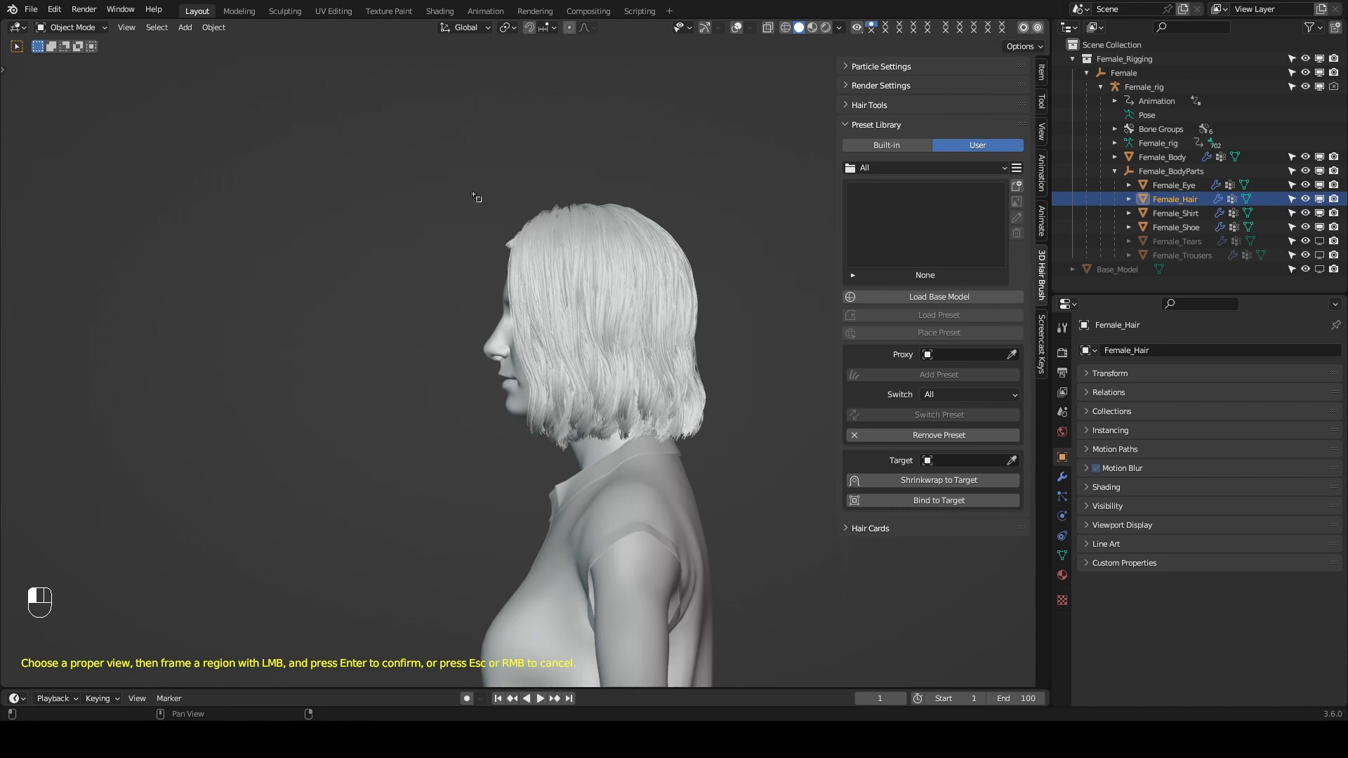
{"action": "left_click_drag", "start_coordinate": [427, 152], "coordinate": [767, 462]}
{"action": "key", "text": "Return"}
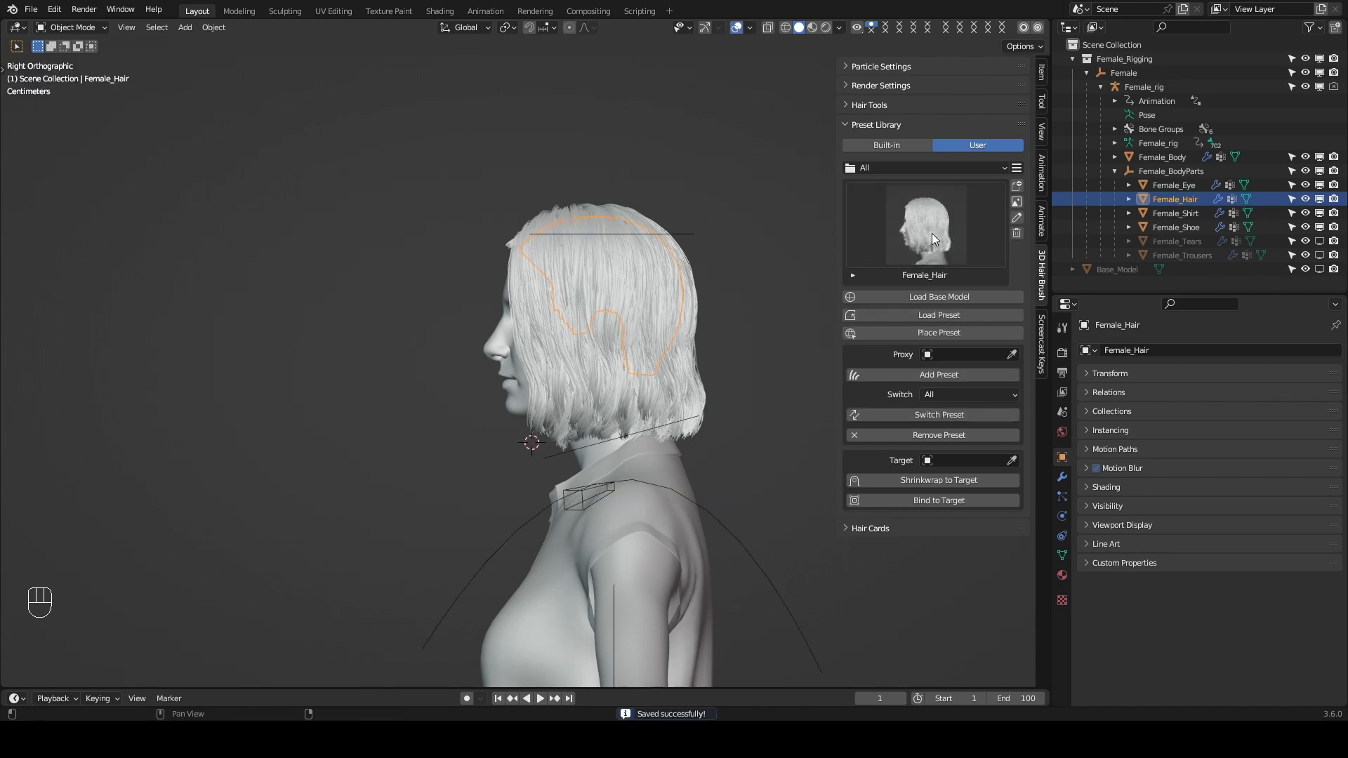
Set Female_Hair.png as the preview image of the saved preset and rename the preset Female_Hair01.
{"action": "left_click", "coordinate": [1017, 203]}
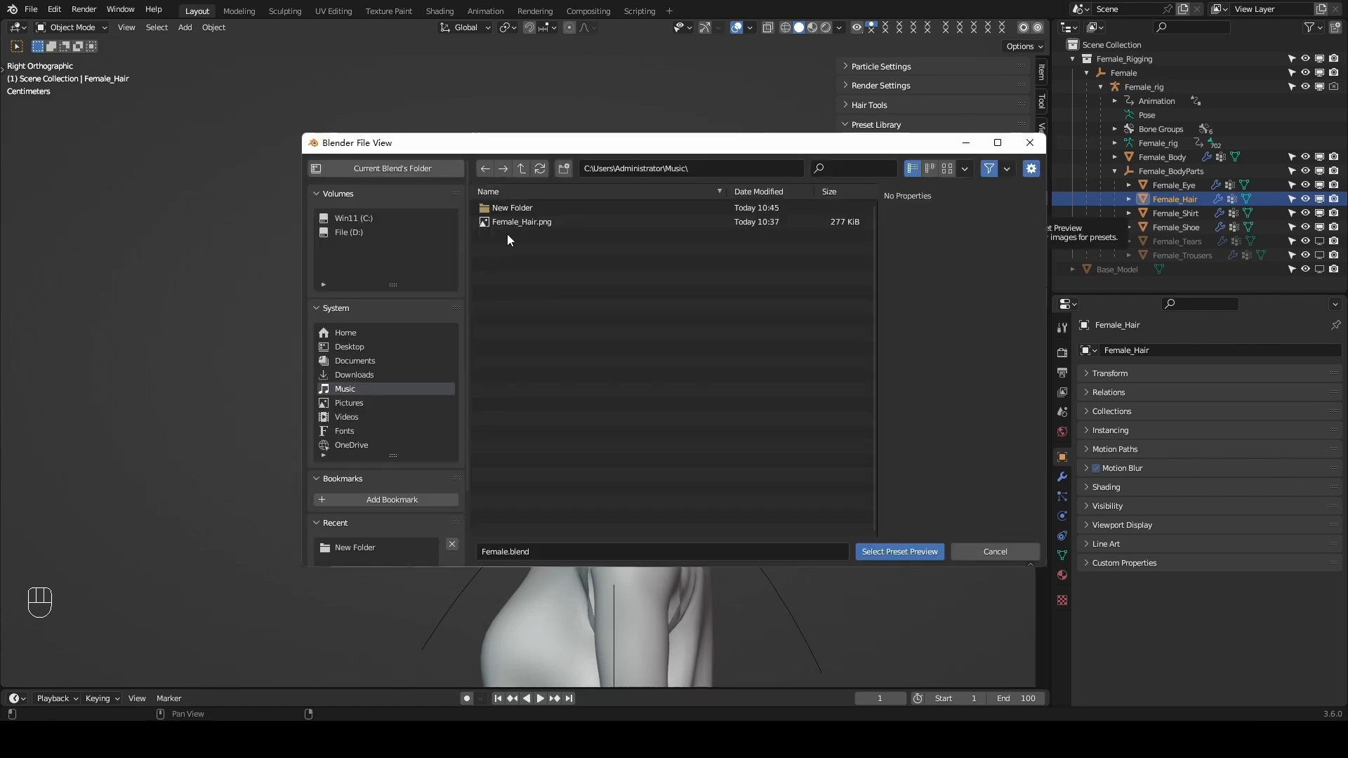
{"action": "double_click", "coordinate": [521, 224]}
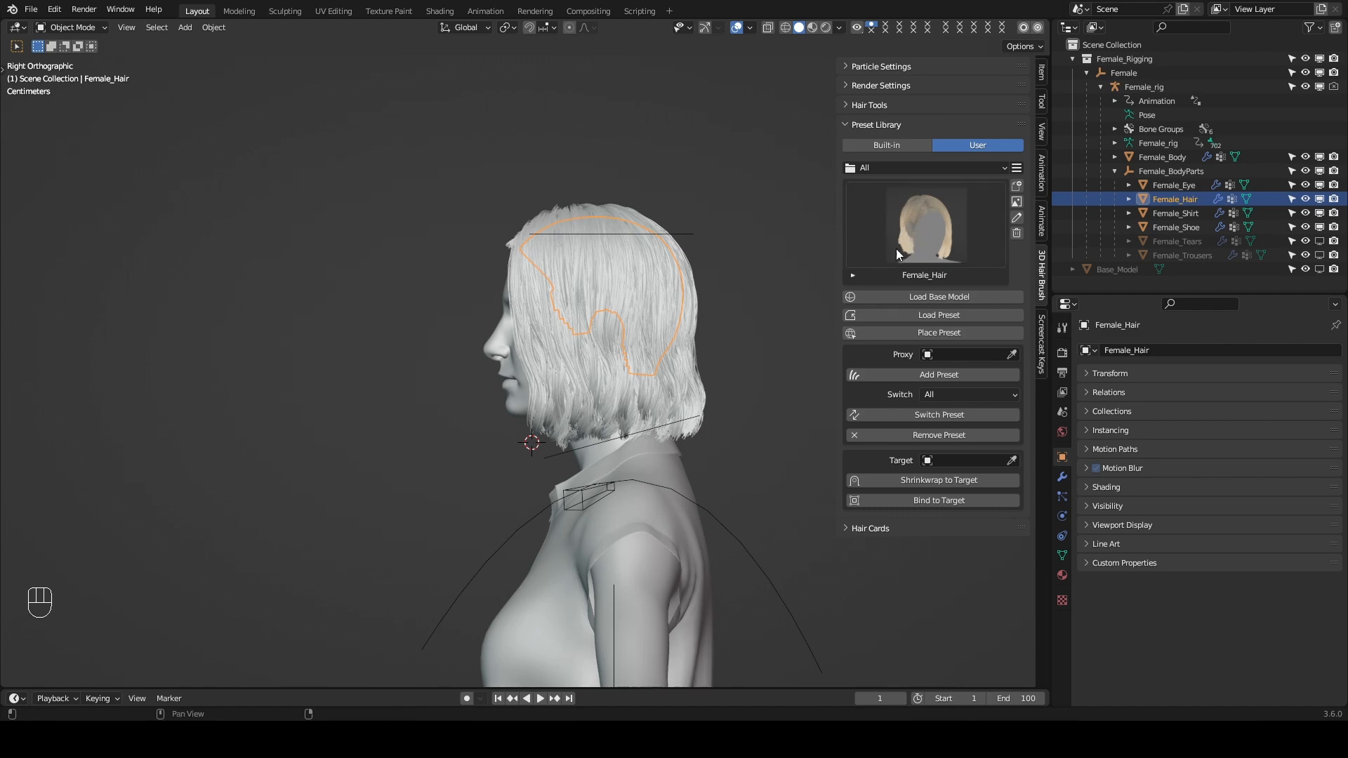
{"action": "left_click", "coordinate": [1016, 218]}
{"action": "left_click", "coordinate": [1007, 241]}
{"action": "left_click", "coordinate": [1007, 242]}
{"action": "type", "text": "01"}
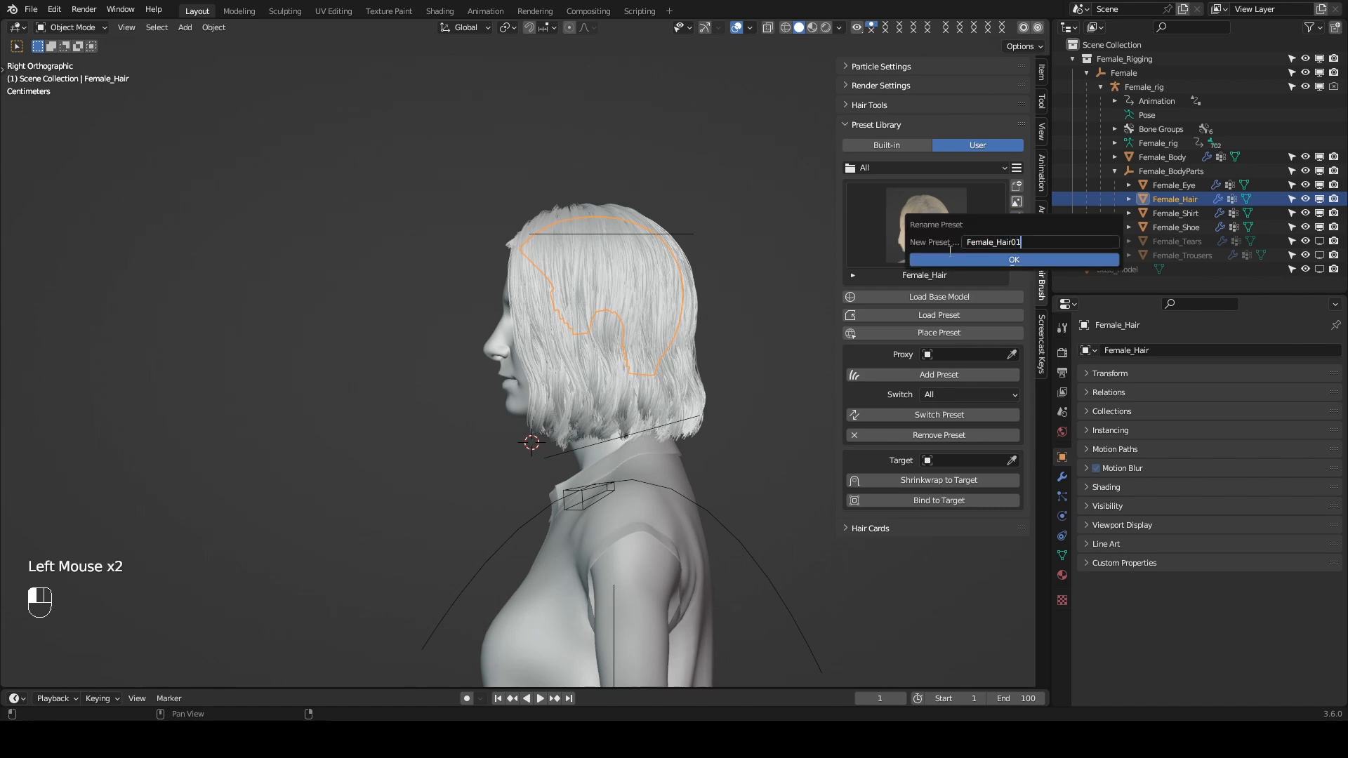
{"action": "left_click", "coordinate": [954, 256]}
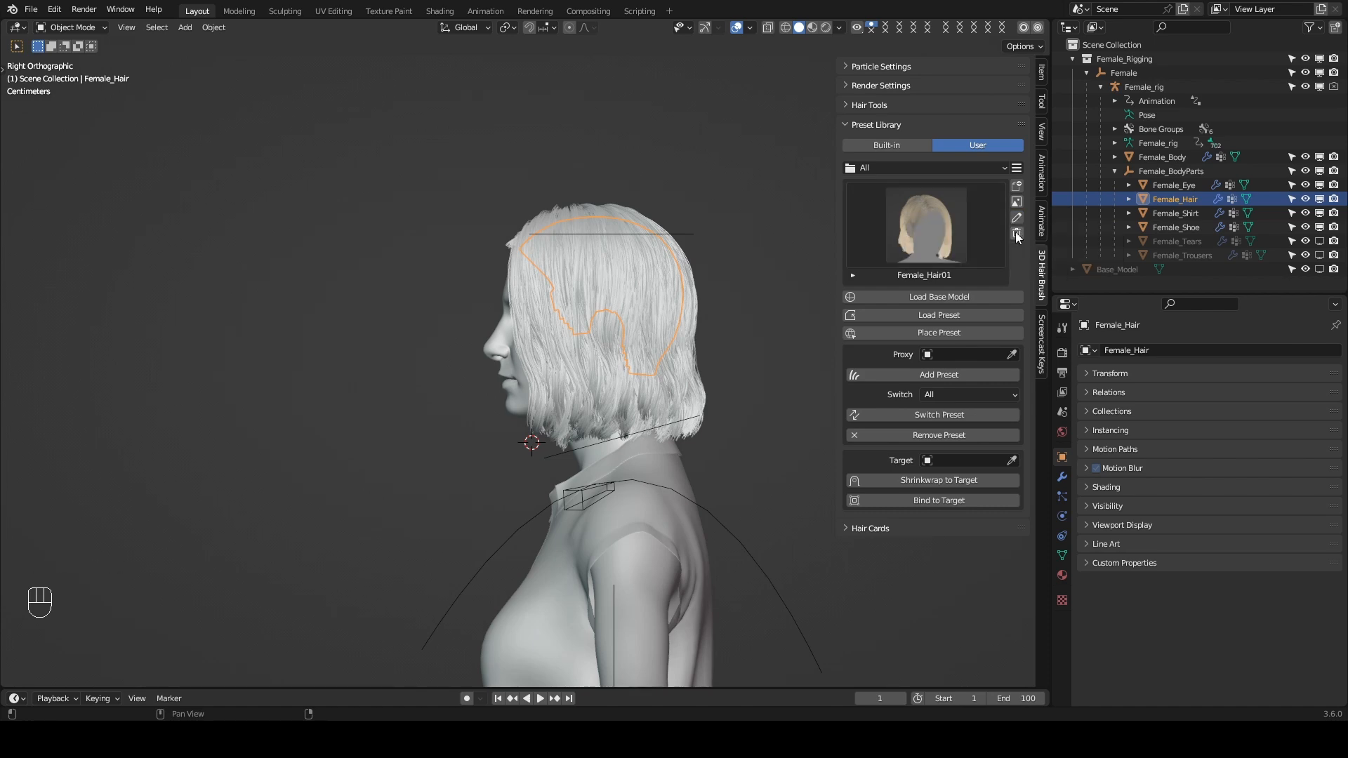
Remove the Female_Hair01 preset and save Female_Hair to My_preset again with the preview set to Auto Generate.
{"action": "left_click", "coordinate": [1017, 235]}
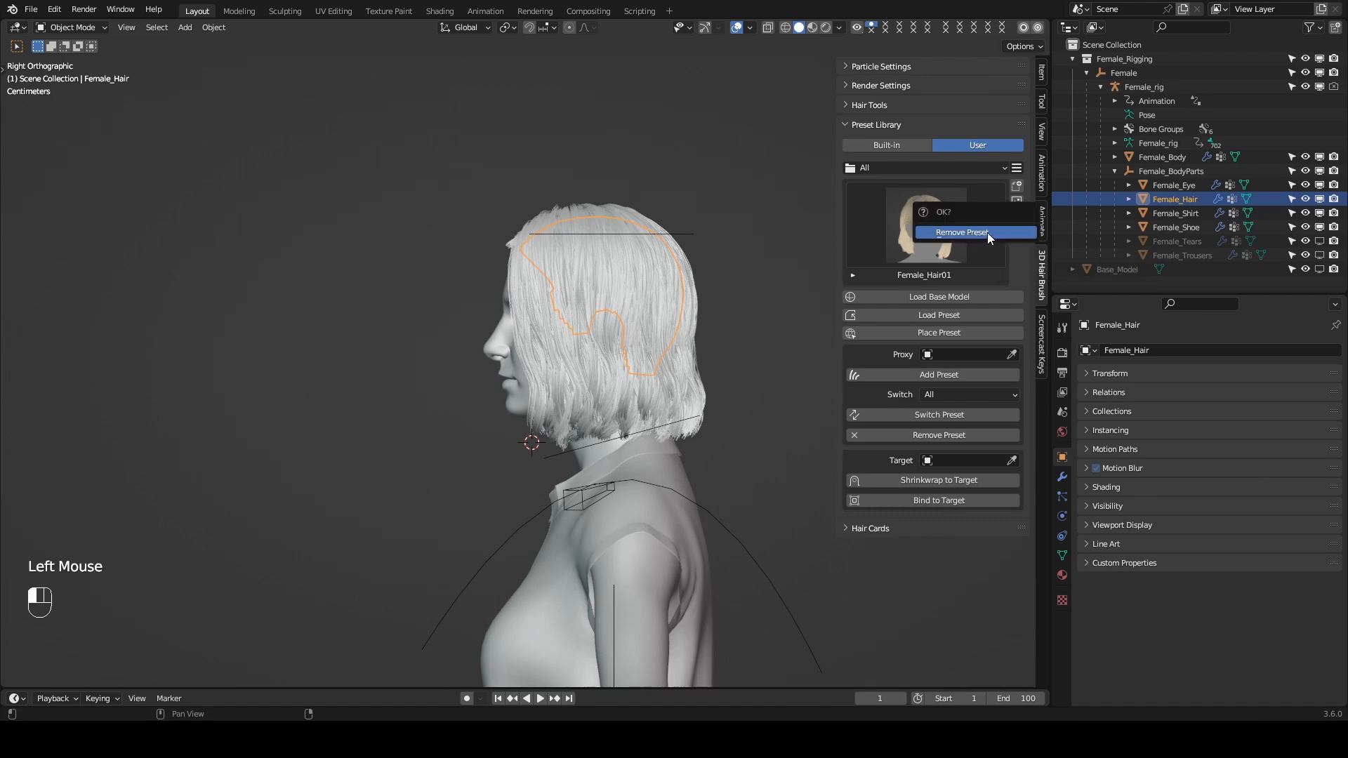
{"action": "left_click", "coordinate": [988, 234]}
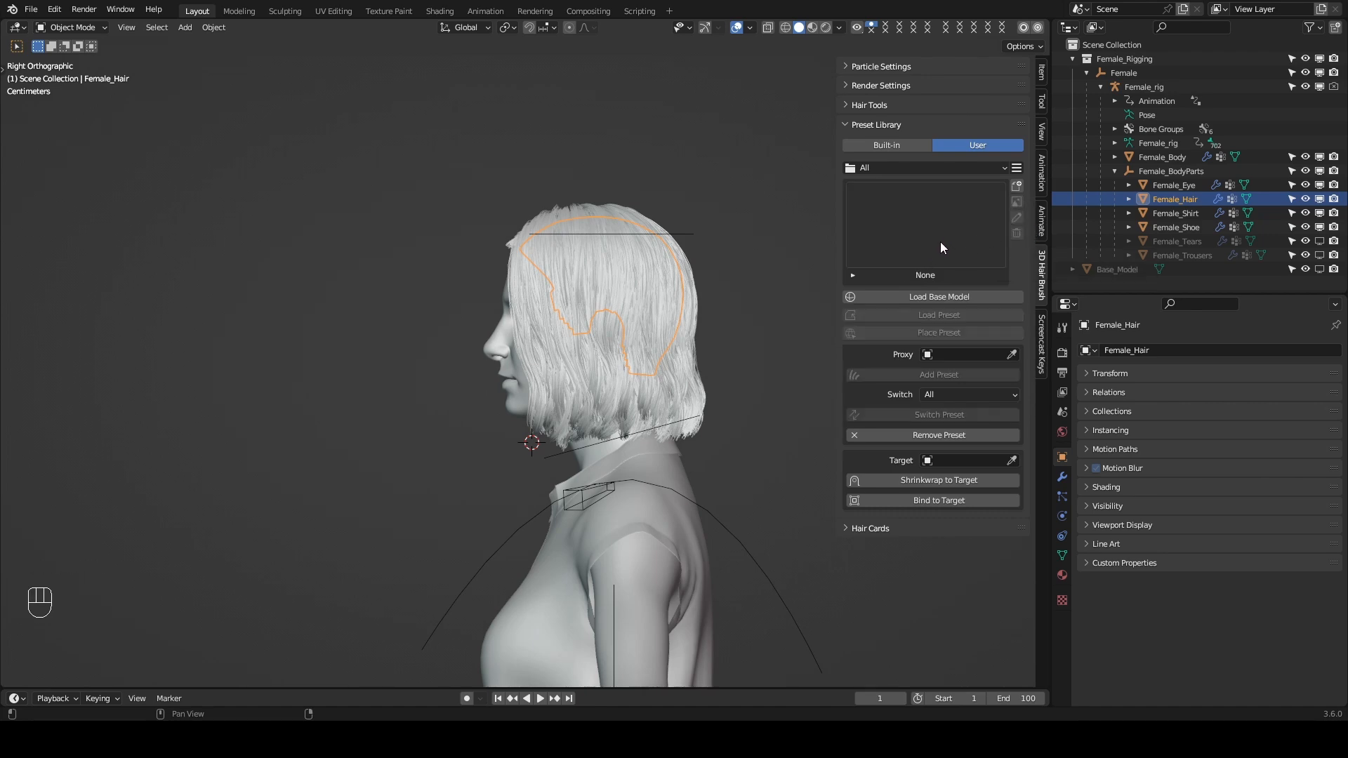
{"action": "left_click", "coordinate": [1017, 186]}
{"action": "left_click", "coordinate": [1030, 247]}
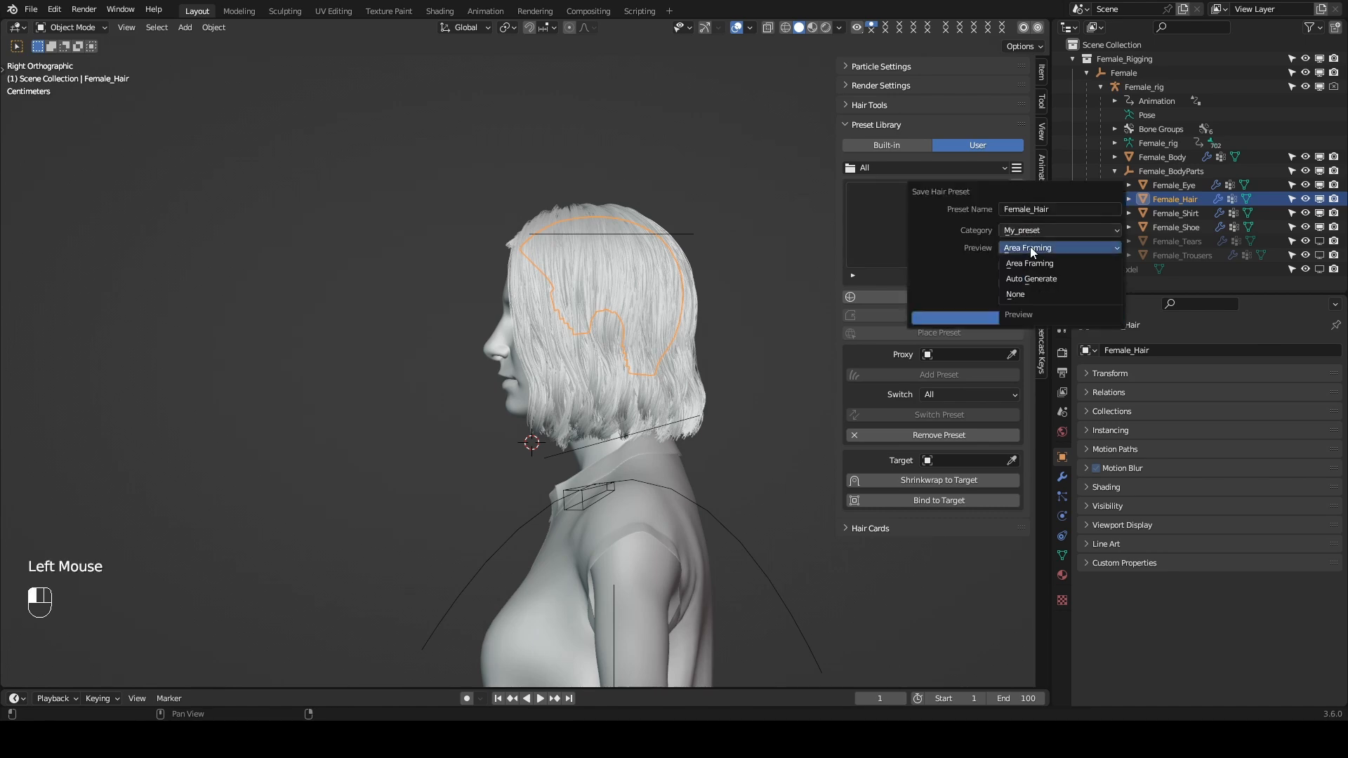
{"action": "left_click", "coordinate": [1036, 280]}
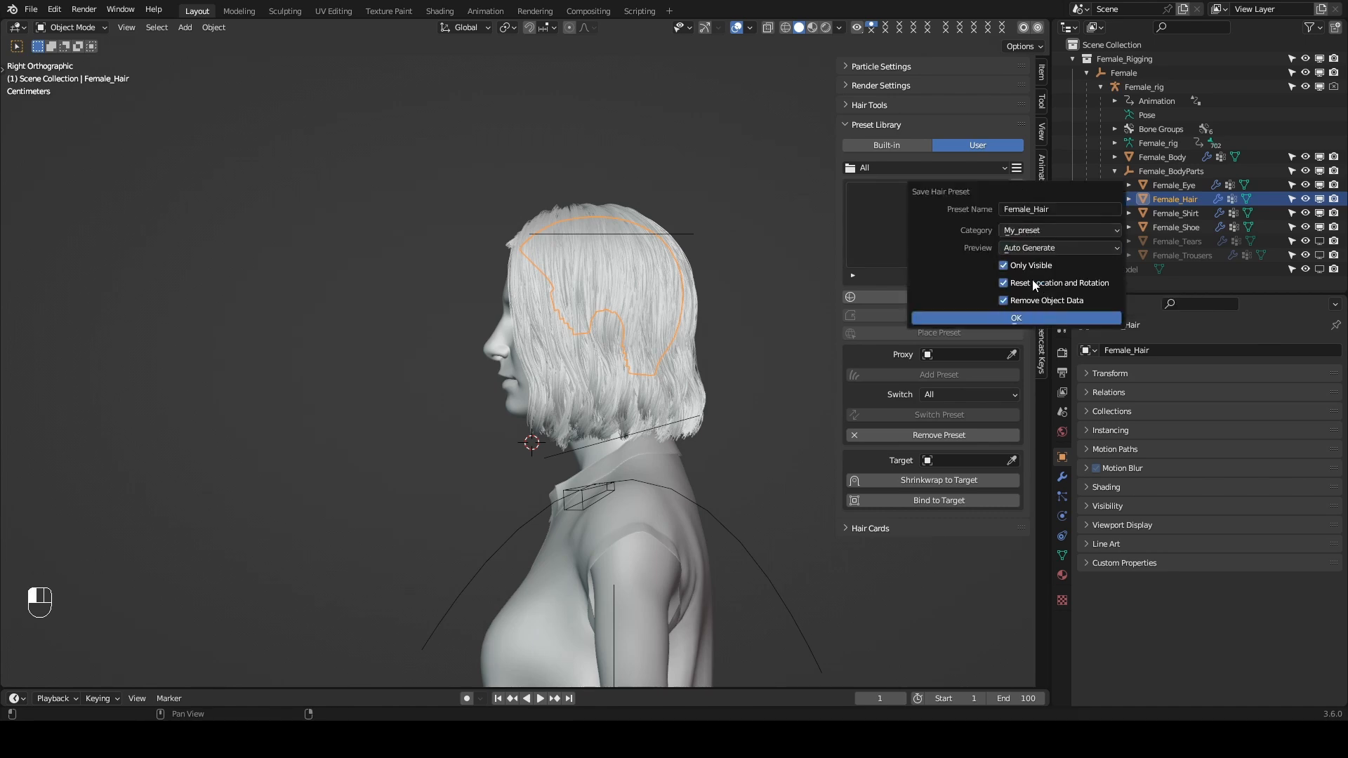
{"action": "left_click", "coordinate": [962, 315]}
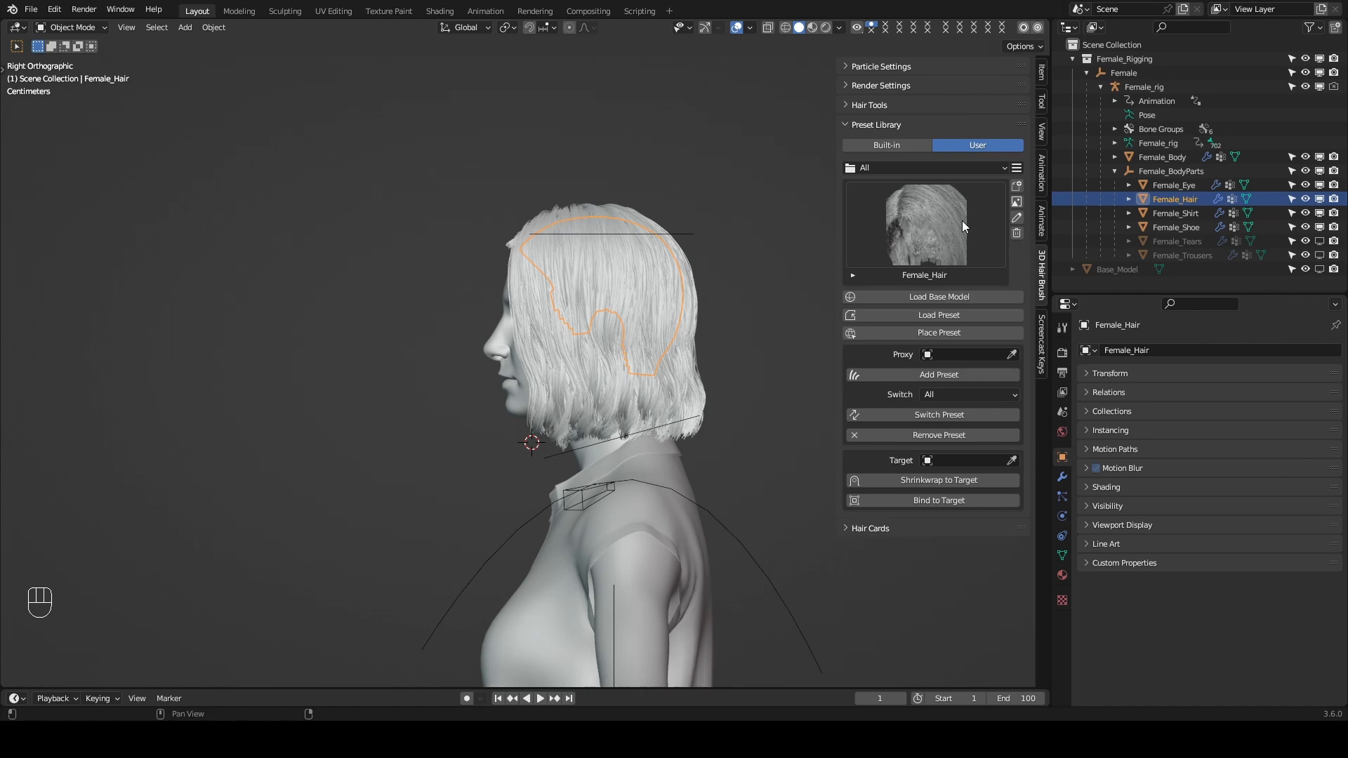
Remove the preset with the auto-generated preview and save Female_Hair to My_preset with the preview set to None.
{"action": "left_click", "coordinate": [1016, 232]}
{"action": "left_click", "coordinate": [1004, 233]}
{"action": "left_click", "coordinate": [1017, 186]}
{"action": "left_click", "coordinate": [1025, 251]}
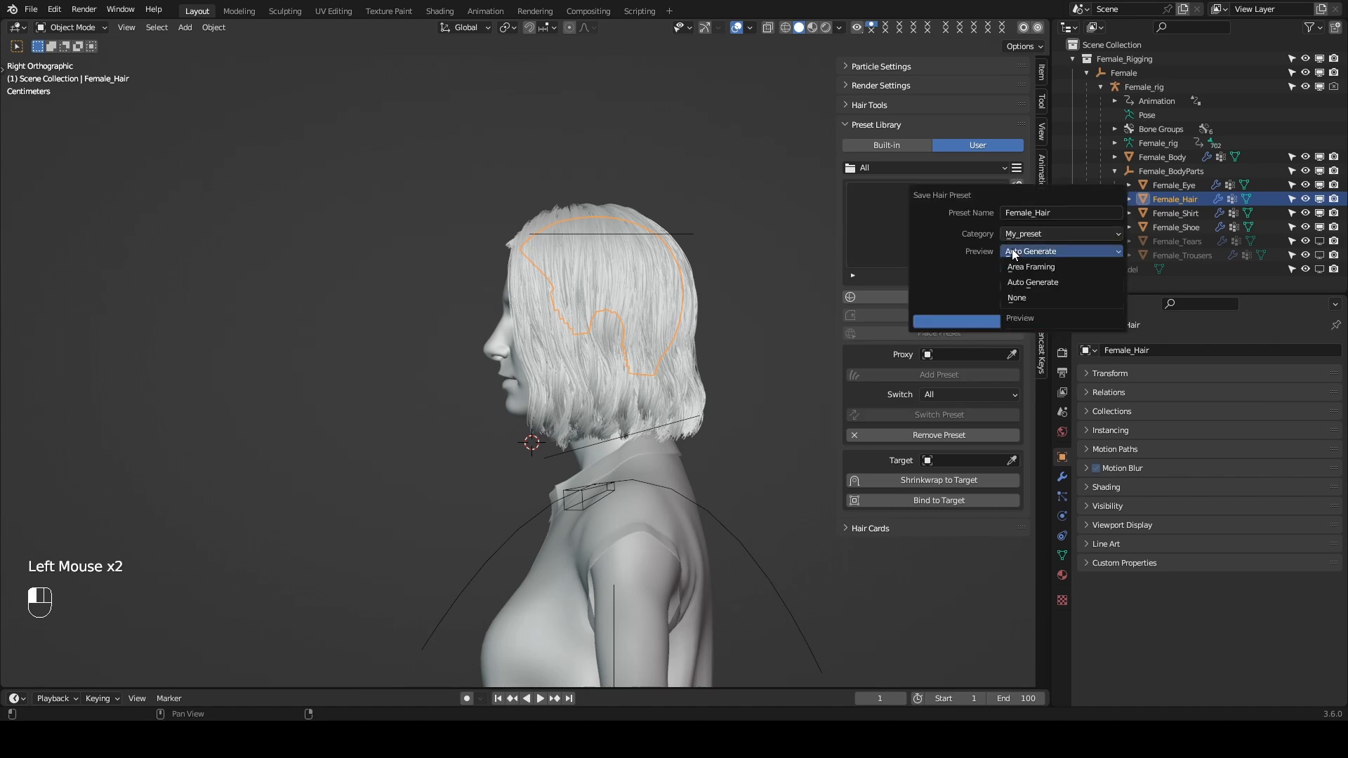
{"action": "left_click", "coordinate": [1020, 300]}
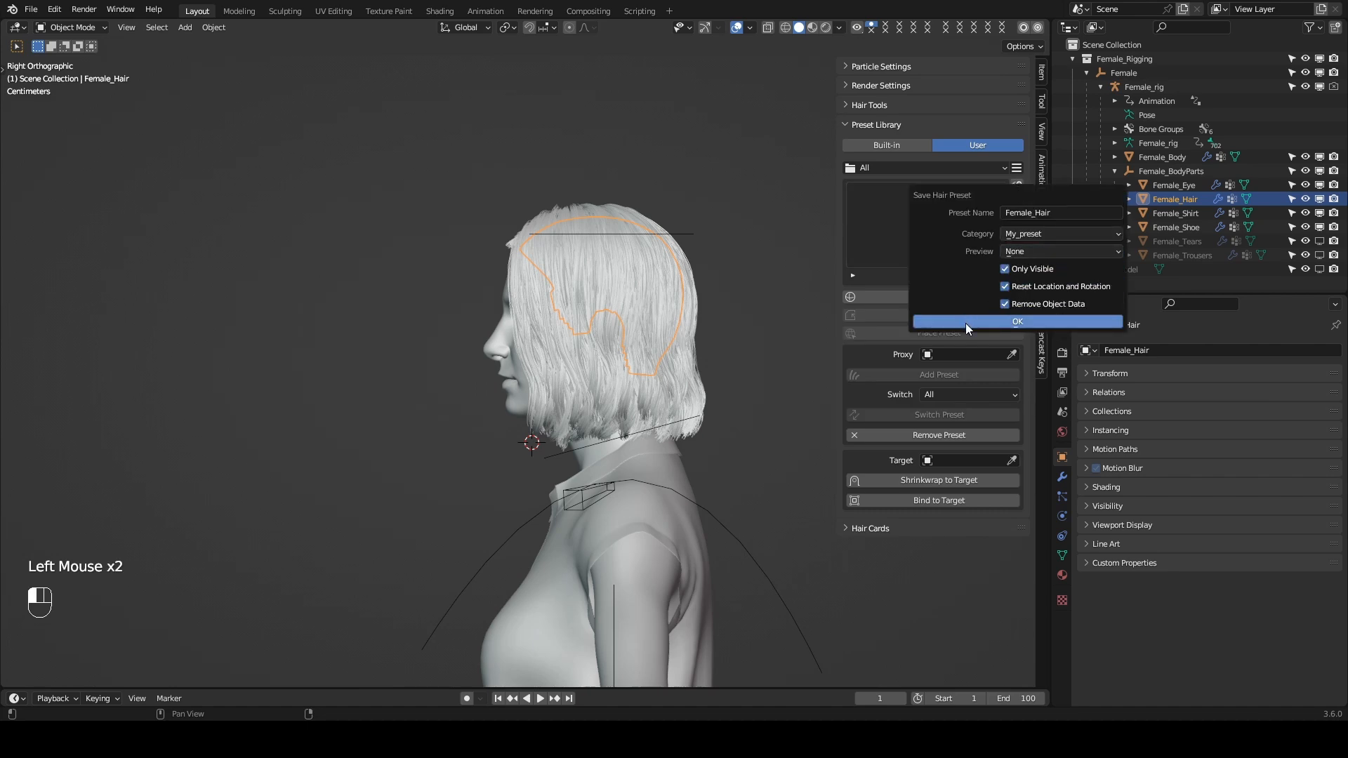
{"action": "left_click", "coordinate": [966, 323]}
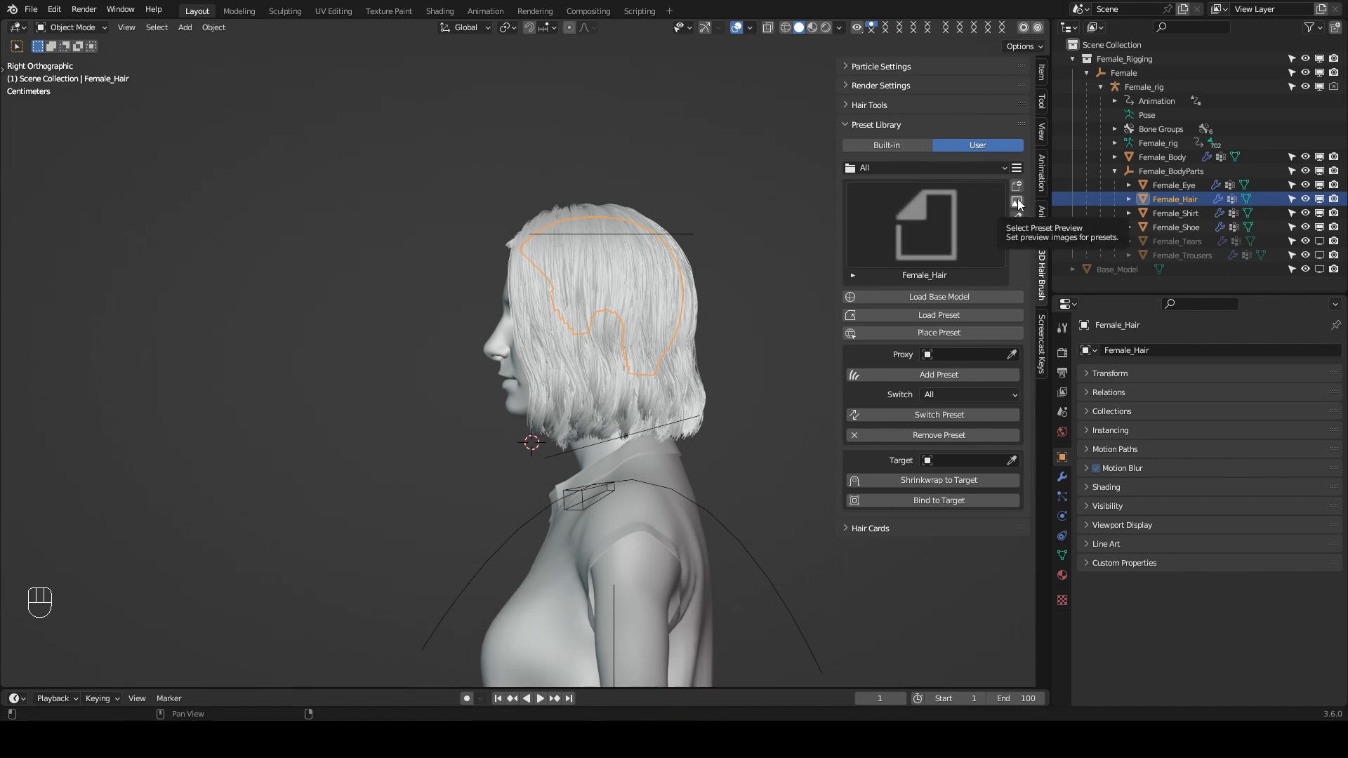
Delete the Female_Hair object and load the saved Female_Hair preset from the user library in its place.
{"action": "key", "text": "x"}
{"action": "left_click", "coordinate": [724, 391]}
{"action": "left_click", "coordinate": [658, 302]}
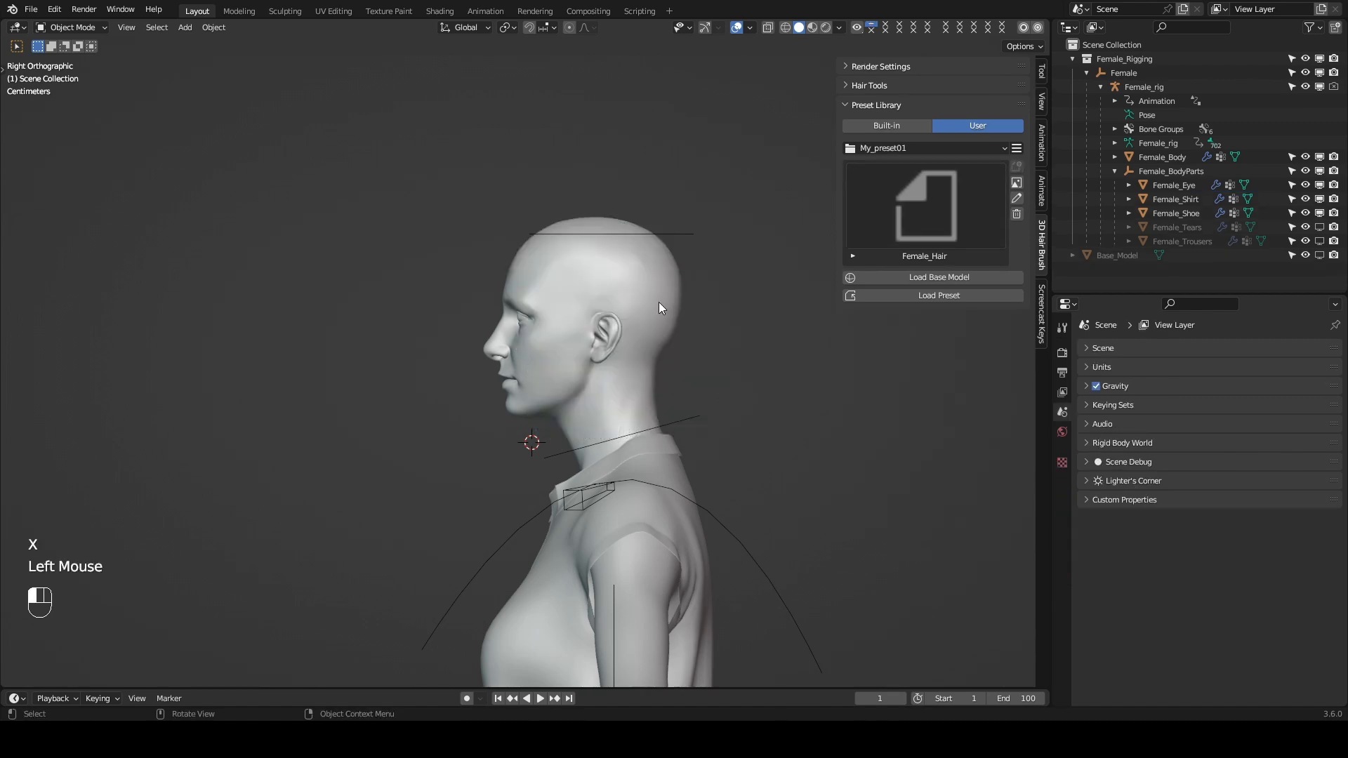
{"action": "left_click", "coordinate": [959, 295]}
{"action": "left_click", "coordinate": [940, 381]}
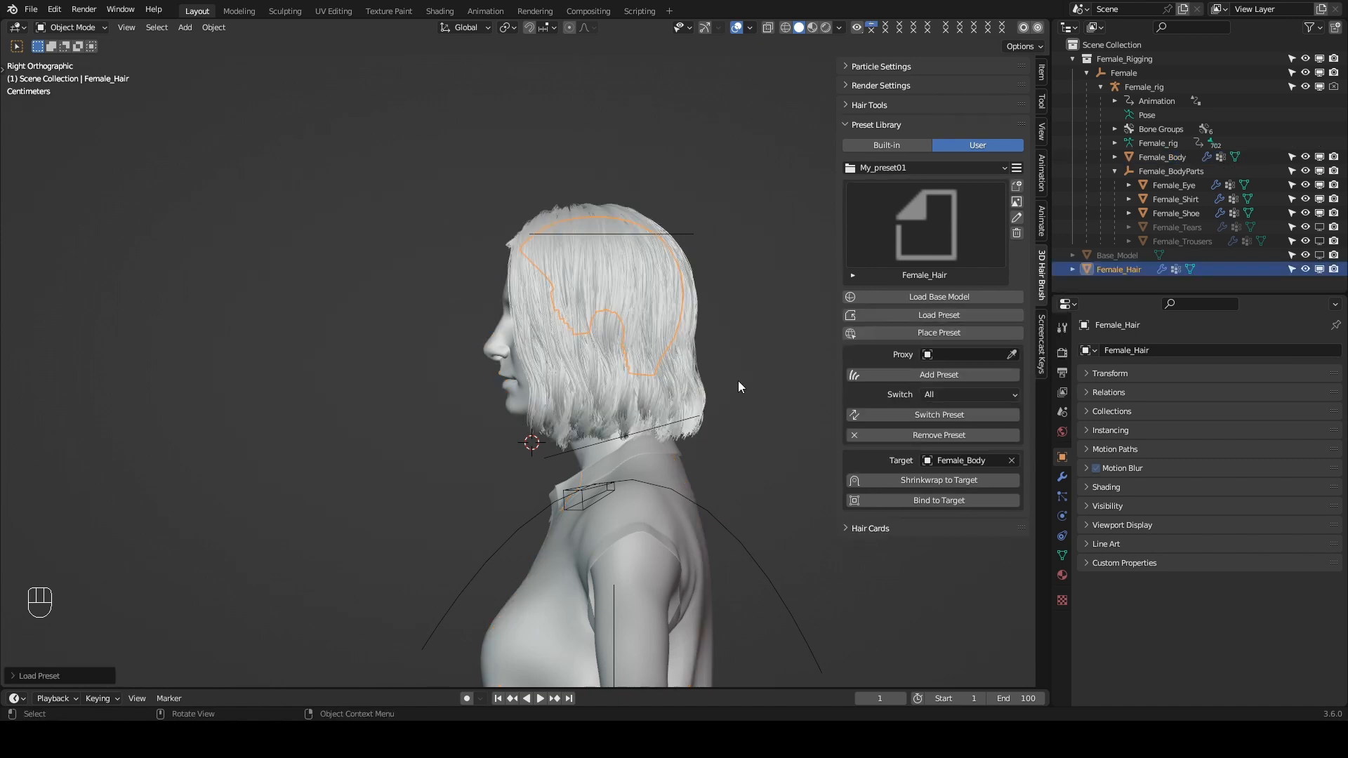
{"action": "left_click", "coordinate": [883, 137]}
{"action": "left_click", "coordinate": [970, 146]}
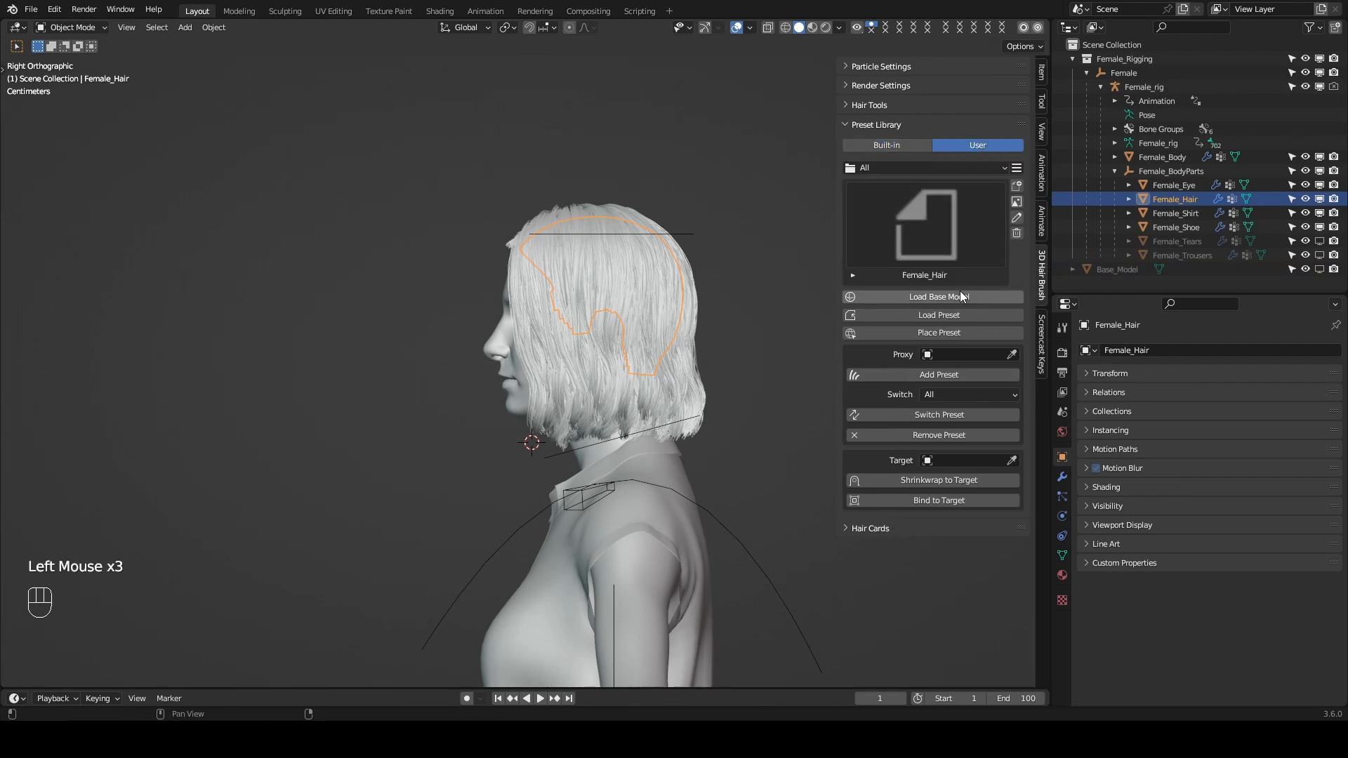